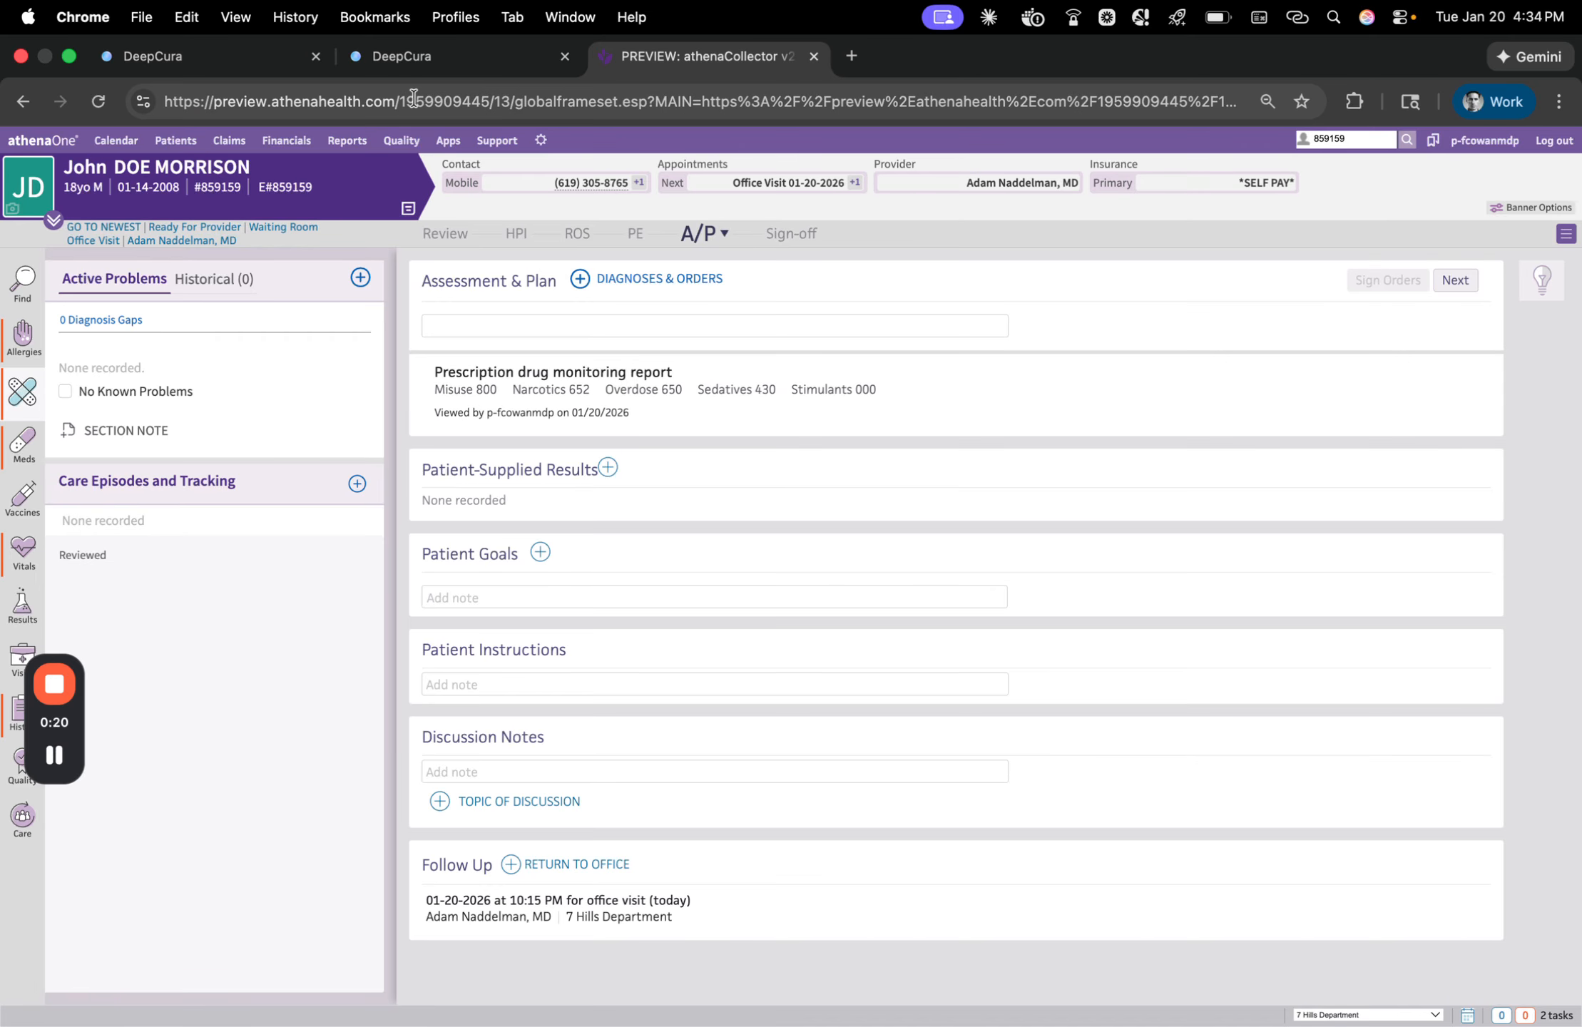
Step: Switch to the DeepCura schedule, check the provider filter, and start the AI Scribe for the 10:15 PM appointment on 01/20/2026
click(422, 68)
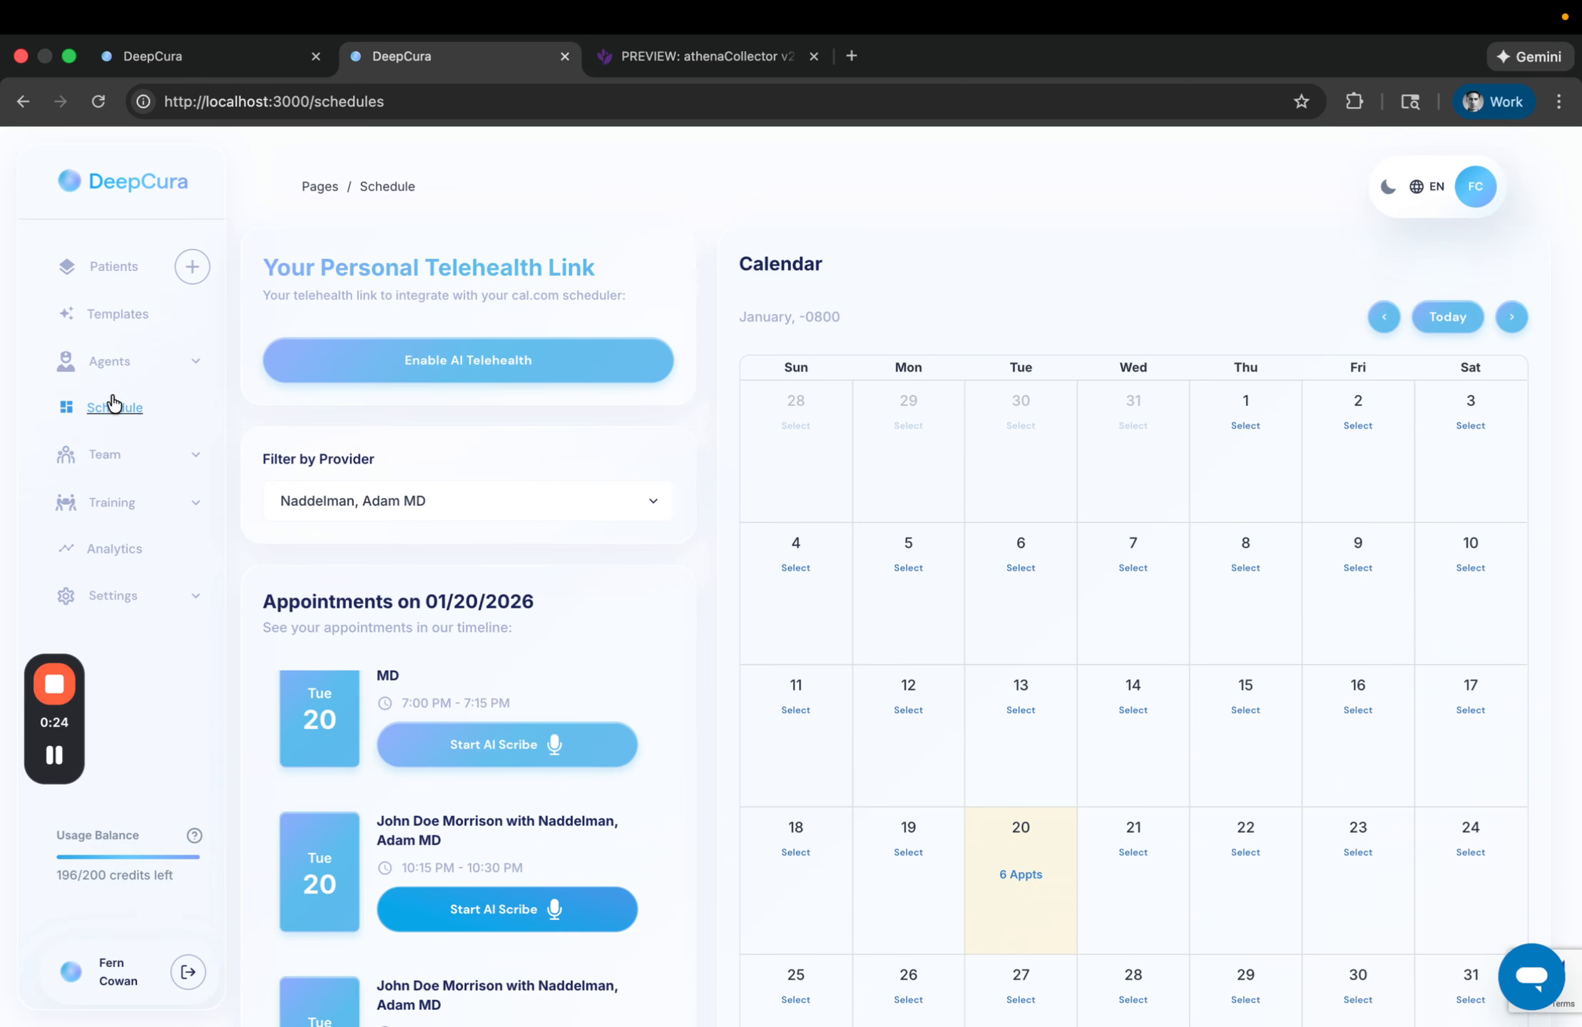
click(428, 505)
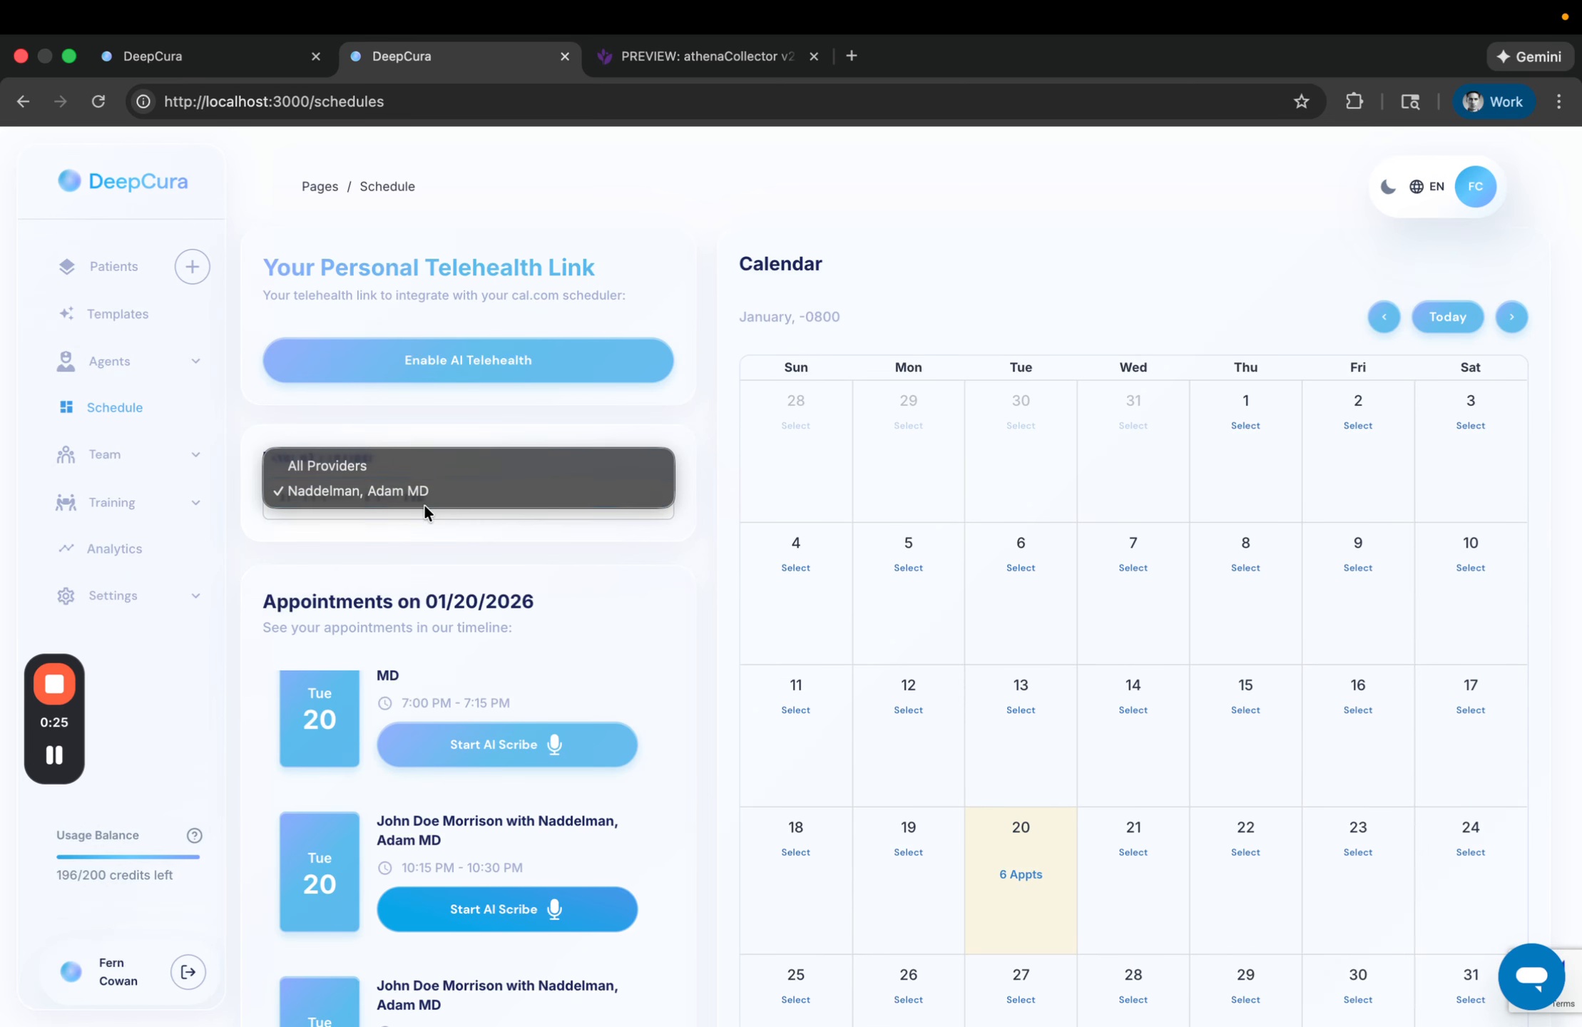
click(303, 536)
scroll(363, 874, up, 2)
scroll(363, 874, down, 4)
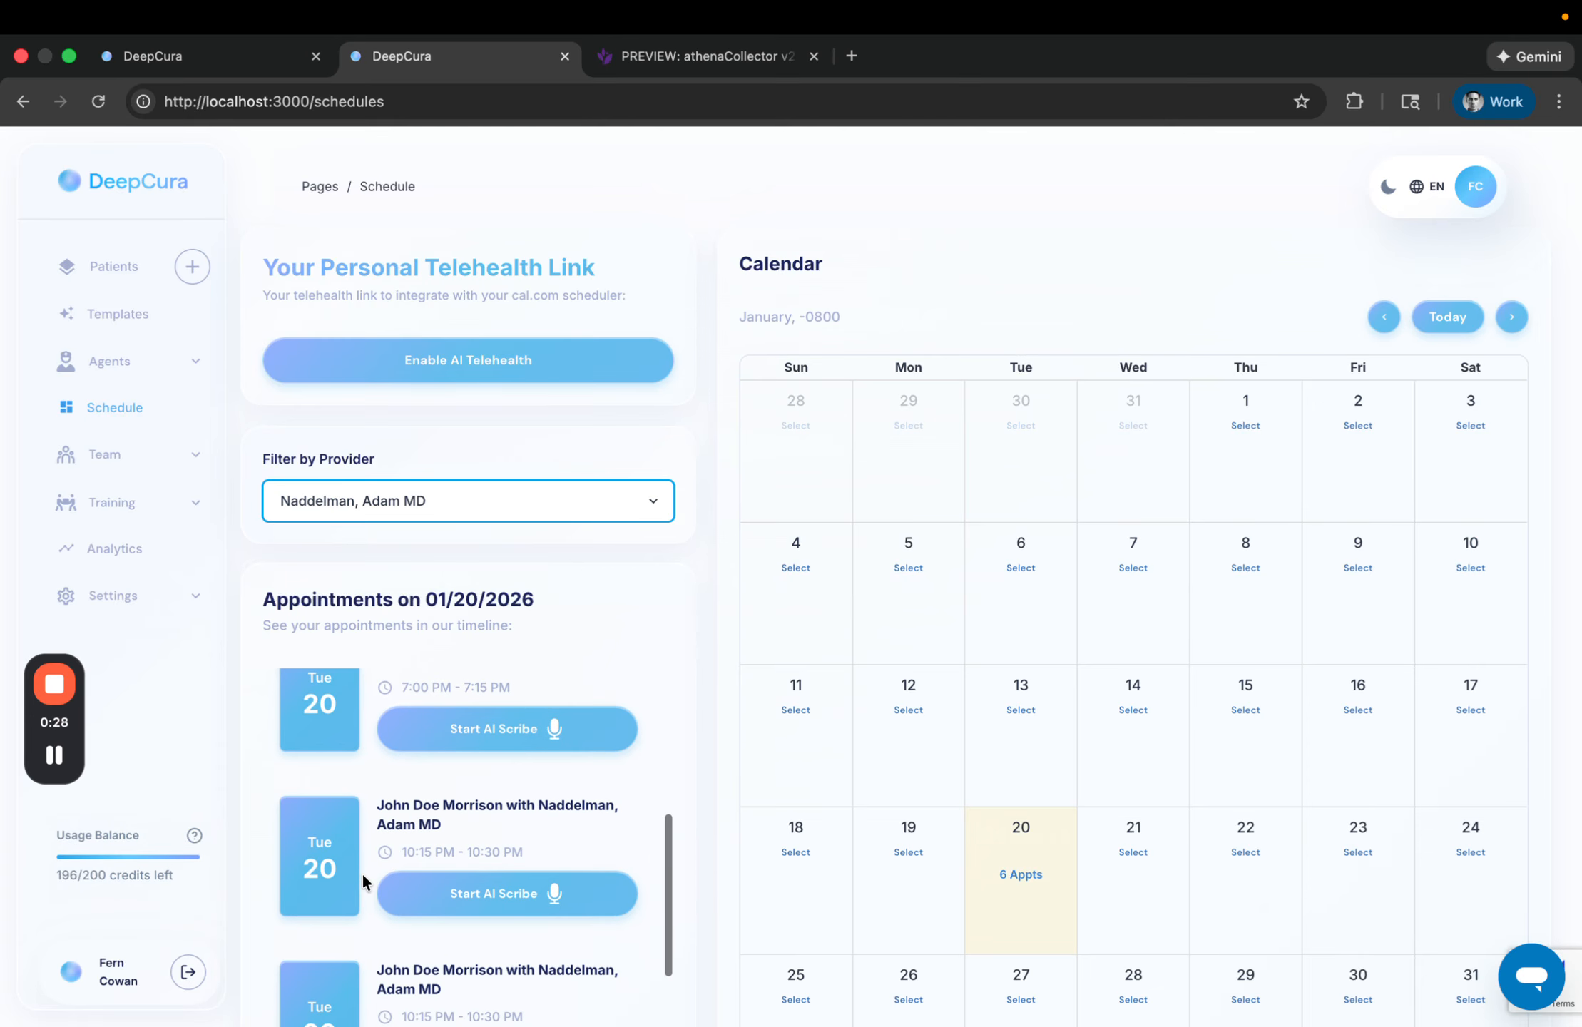
click(487, 851)
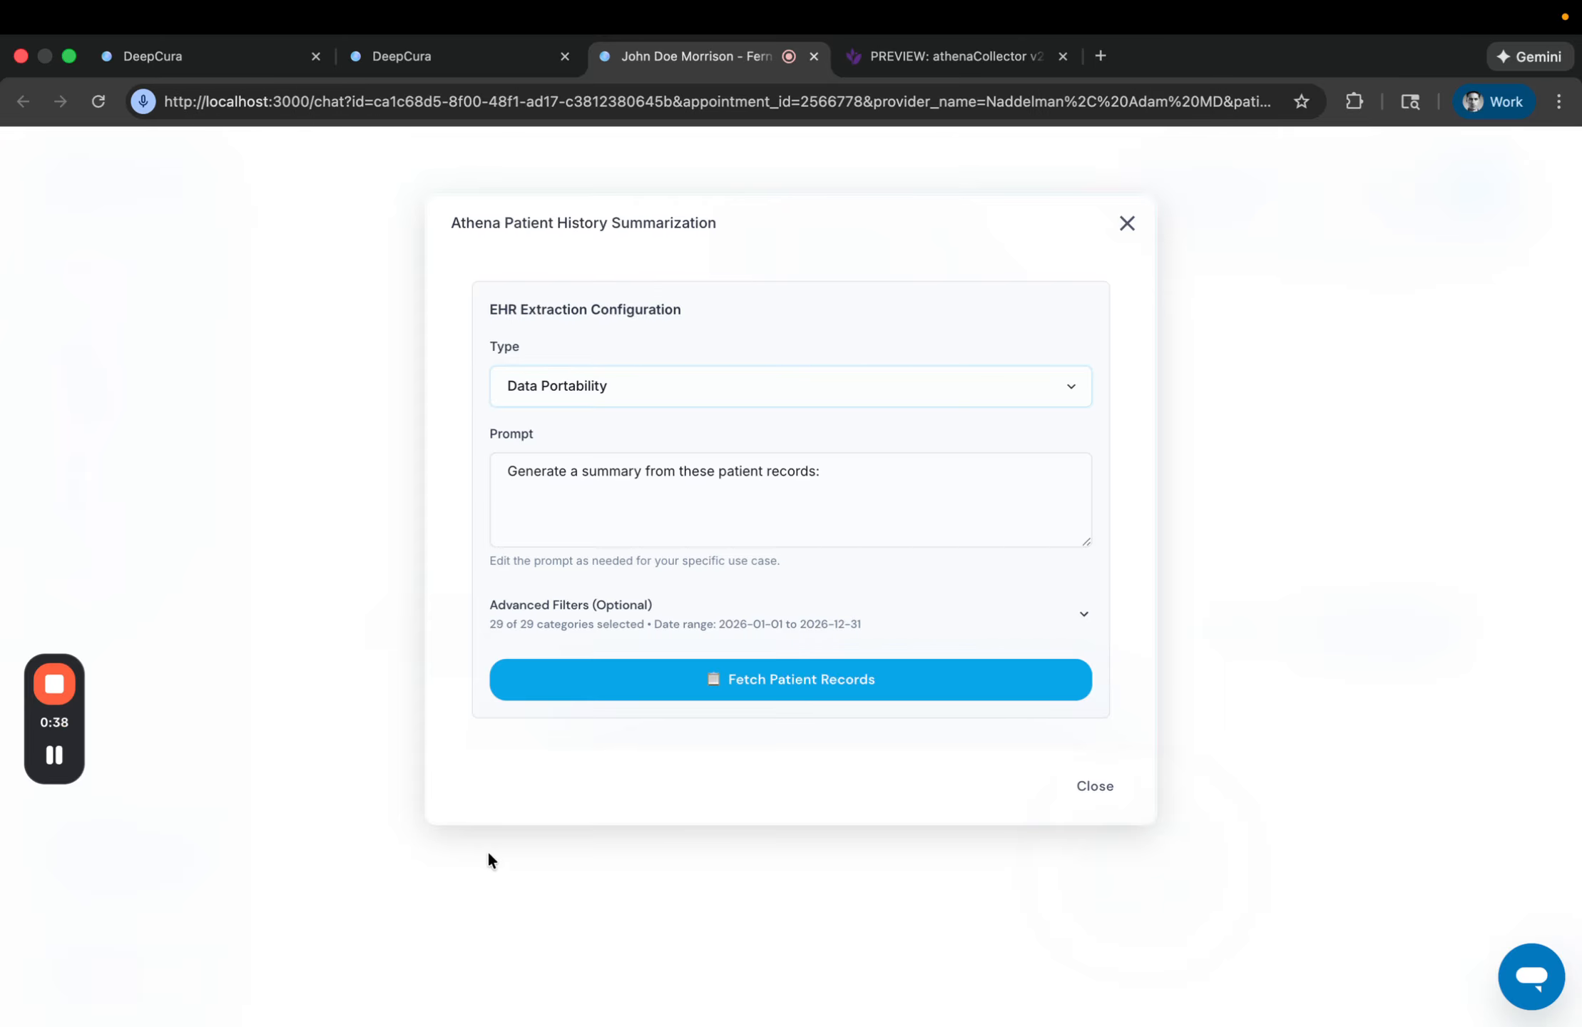
Step: Review the advanced filters, data categories and summary prompt for the Data Portability extraction, and fetch the patient's records
click(981, 614)
scroll(763, 734, down, 5)
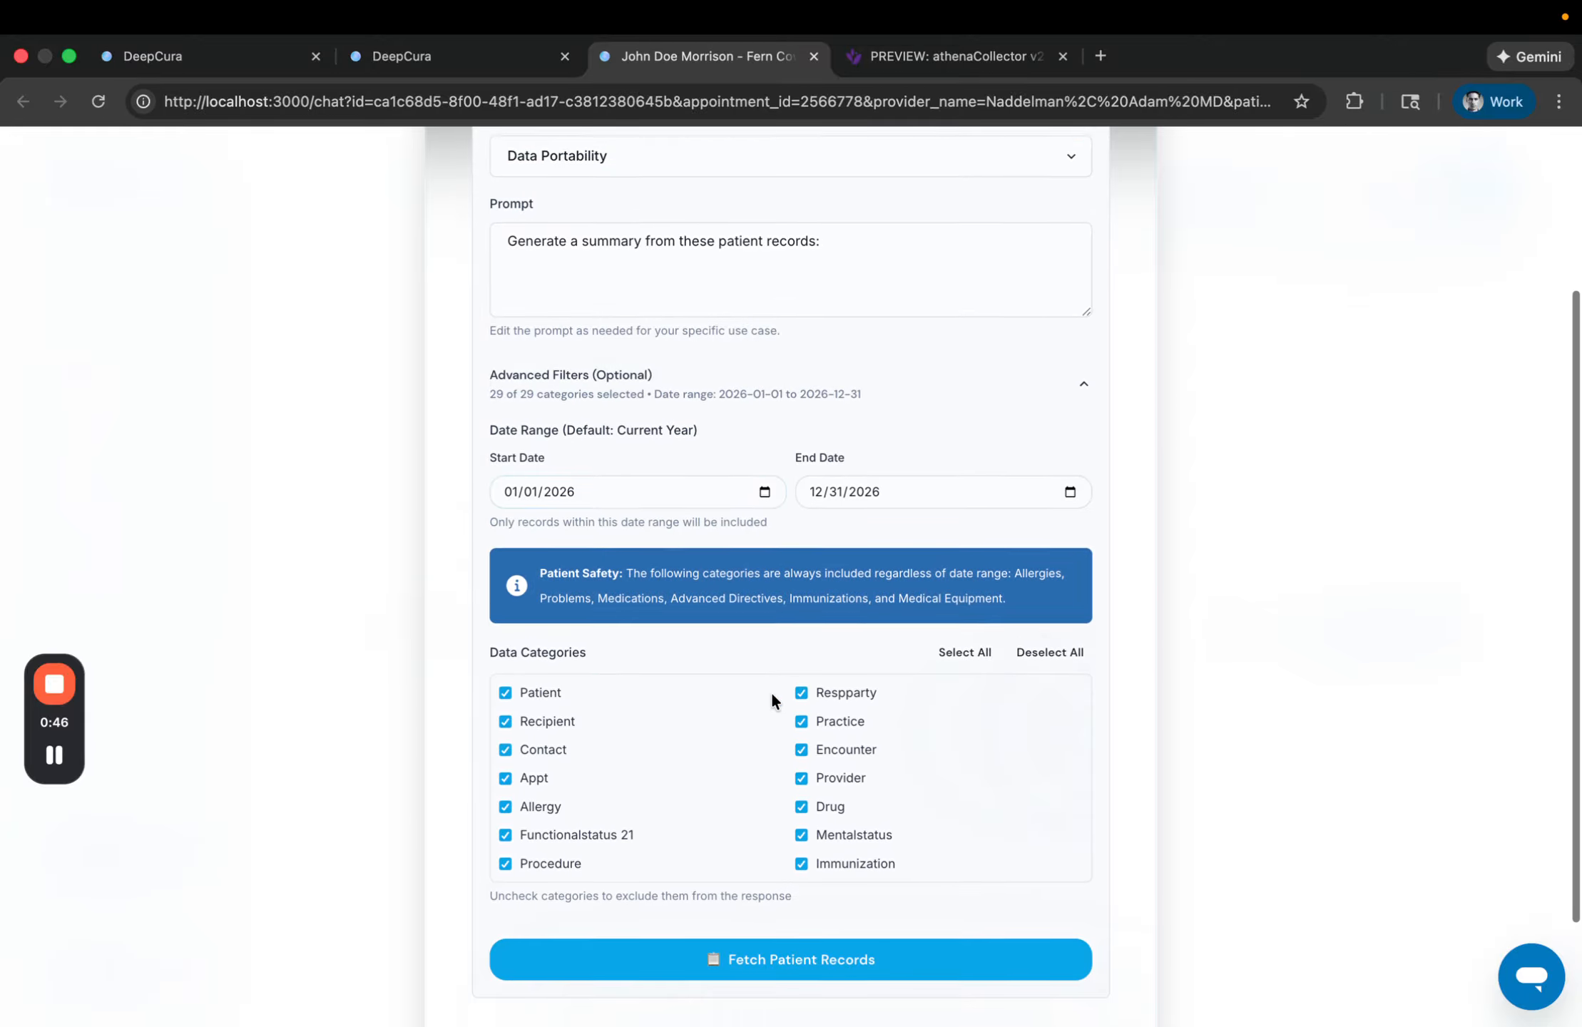
scroll(765, 740, down, 2)
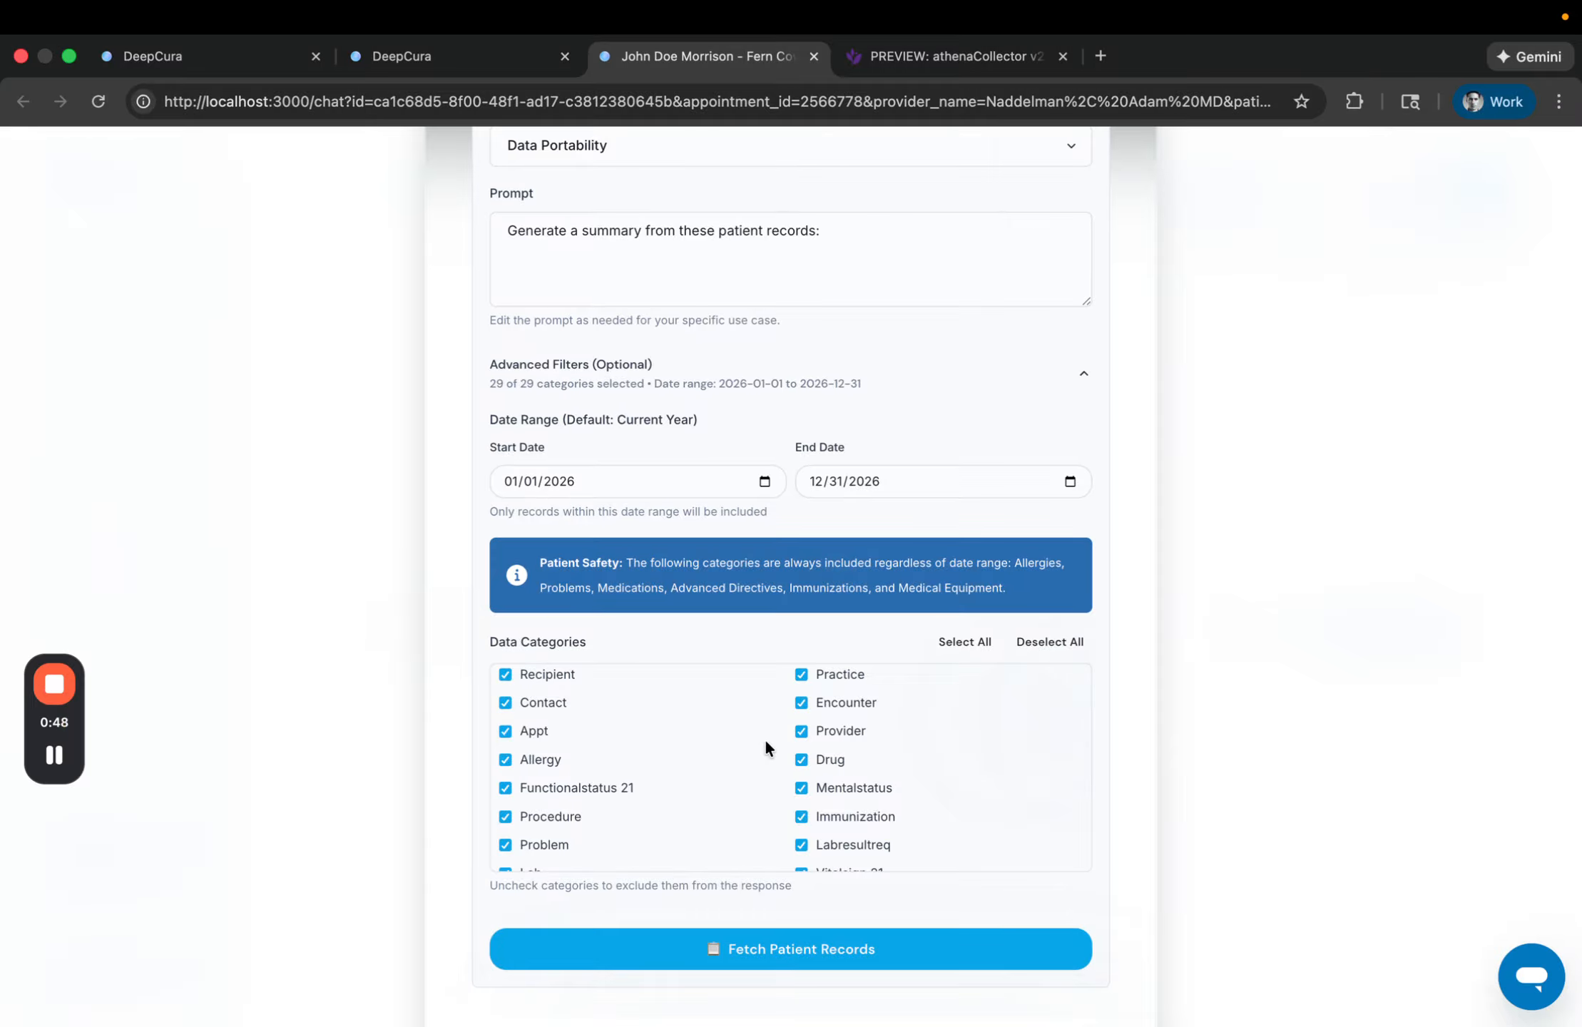
scroll(765, 742, down, 2)
scroll(749, 742, down, 2)
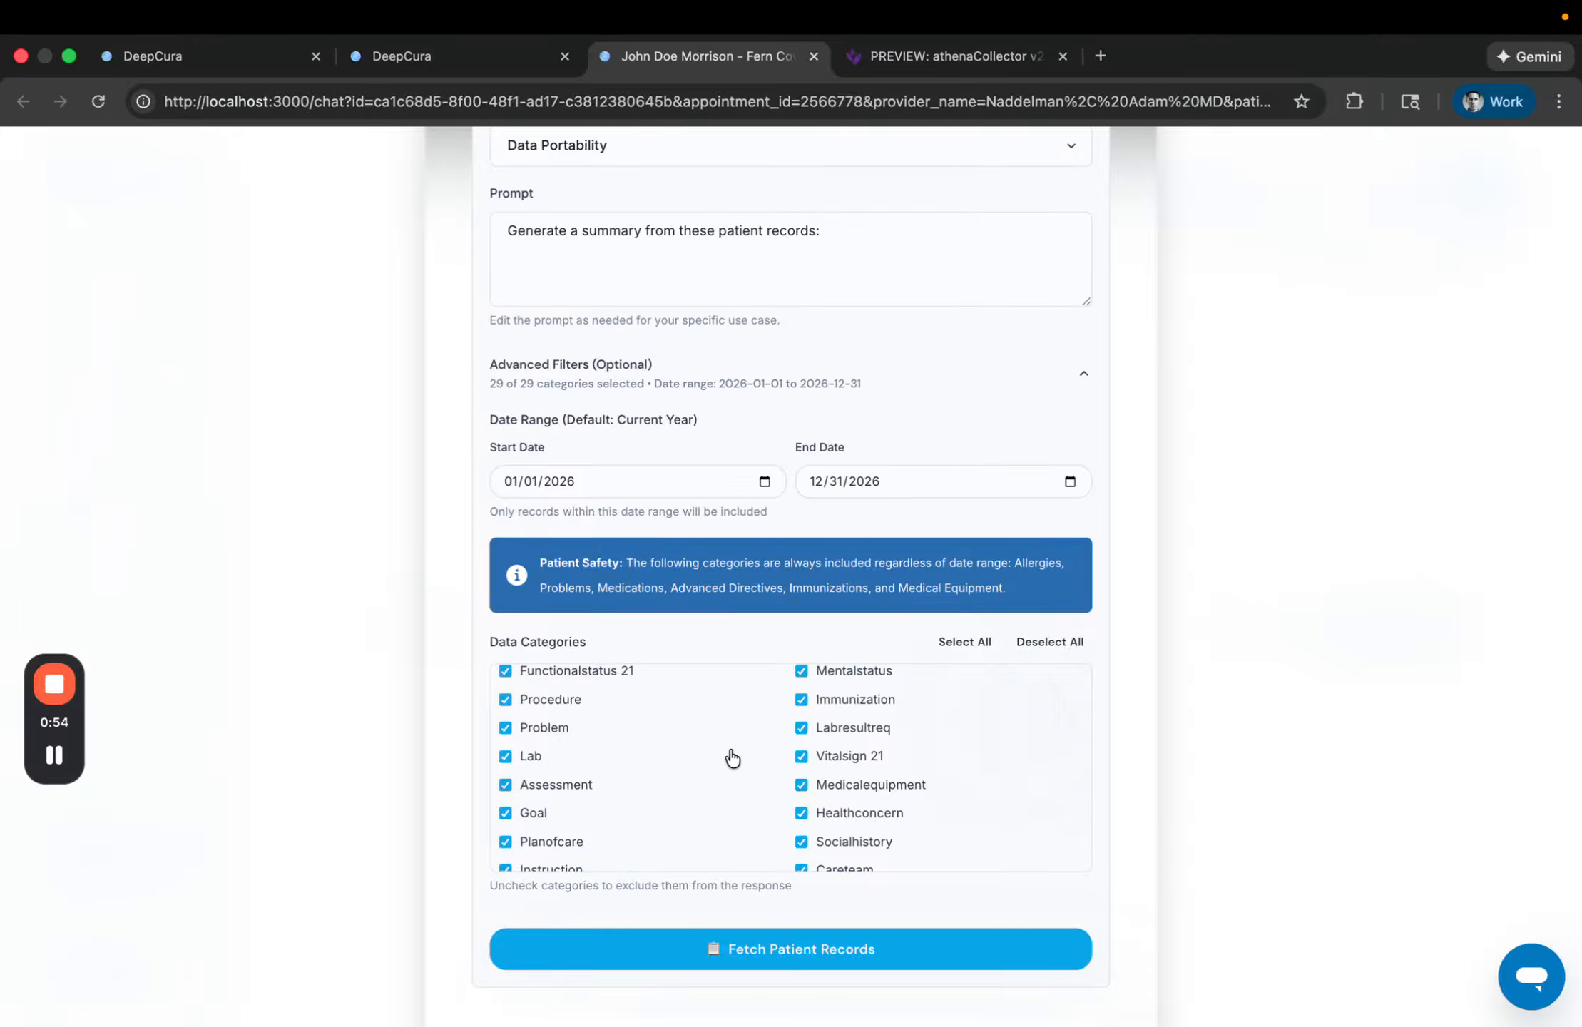
scroll(732, 757, up, 10)
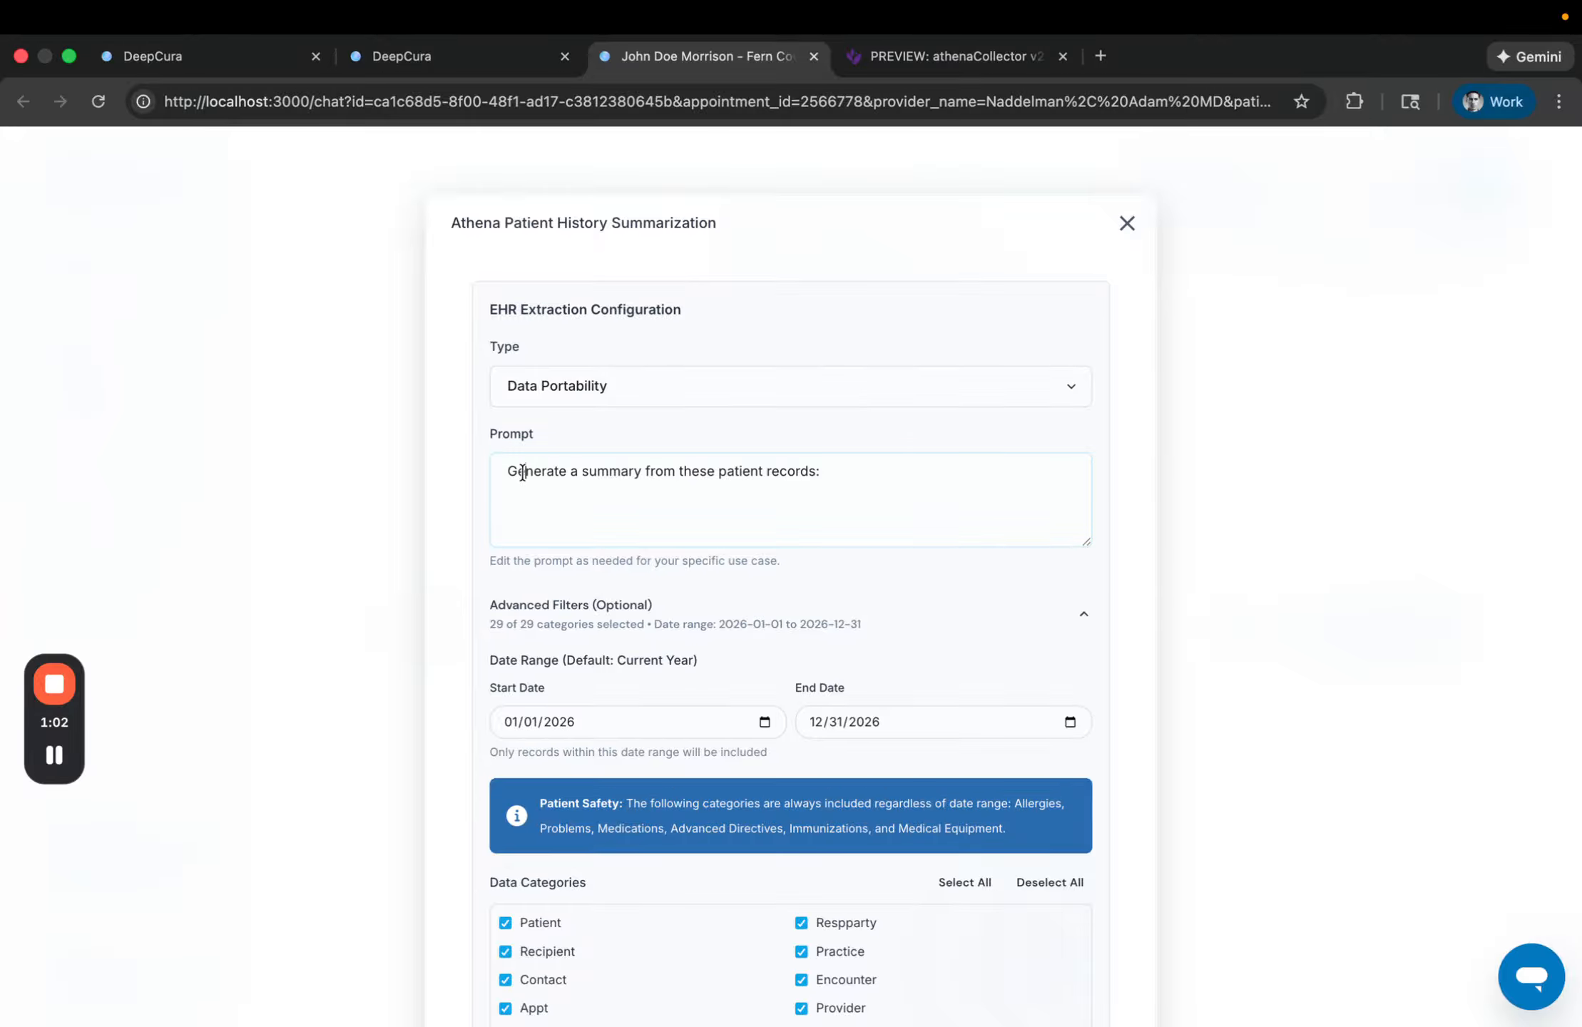
drag(523, 472, 874, 472)
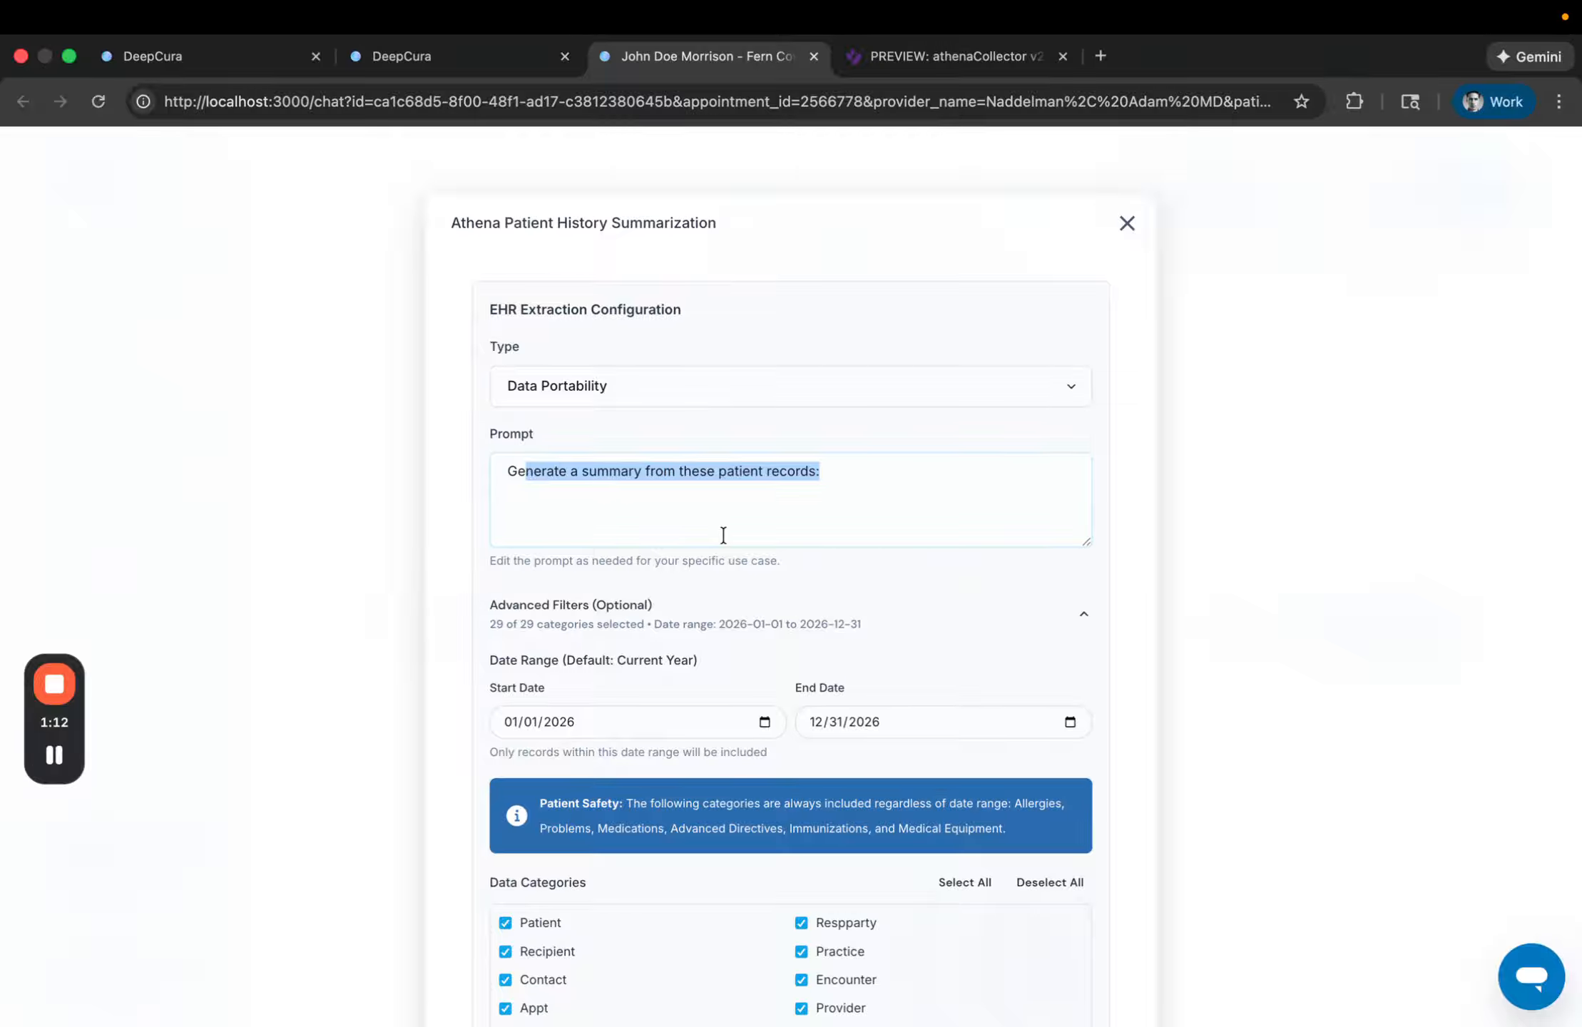
scroll(793, 464, down, 5)
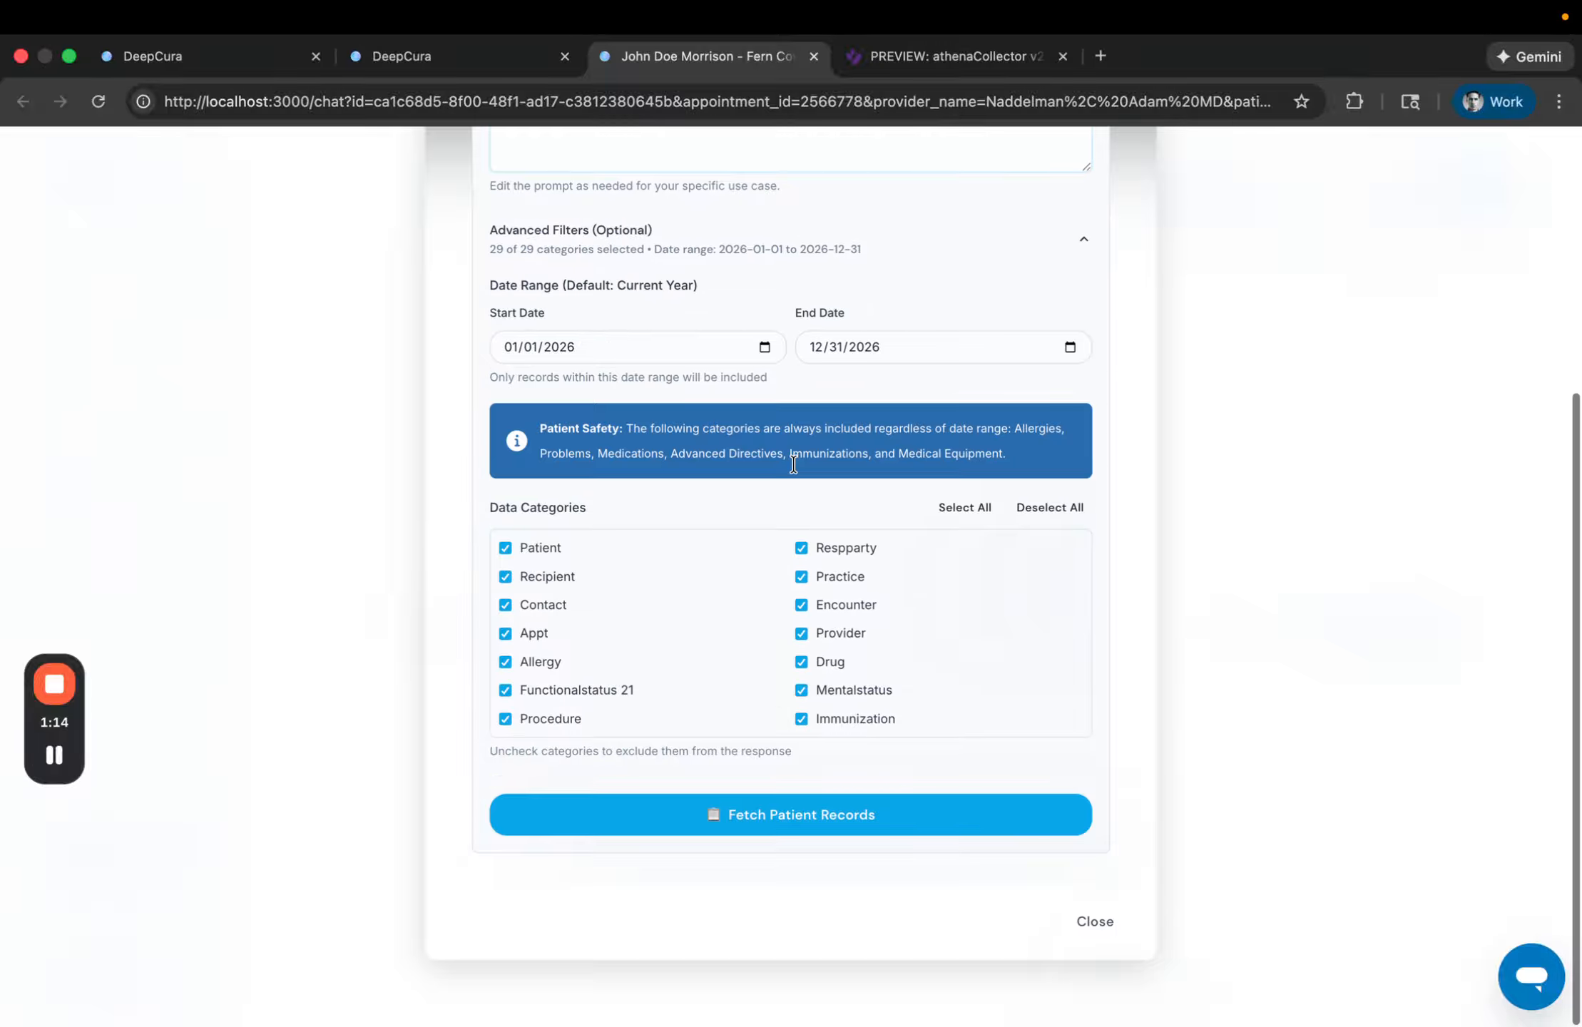
click(821, 826)
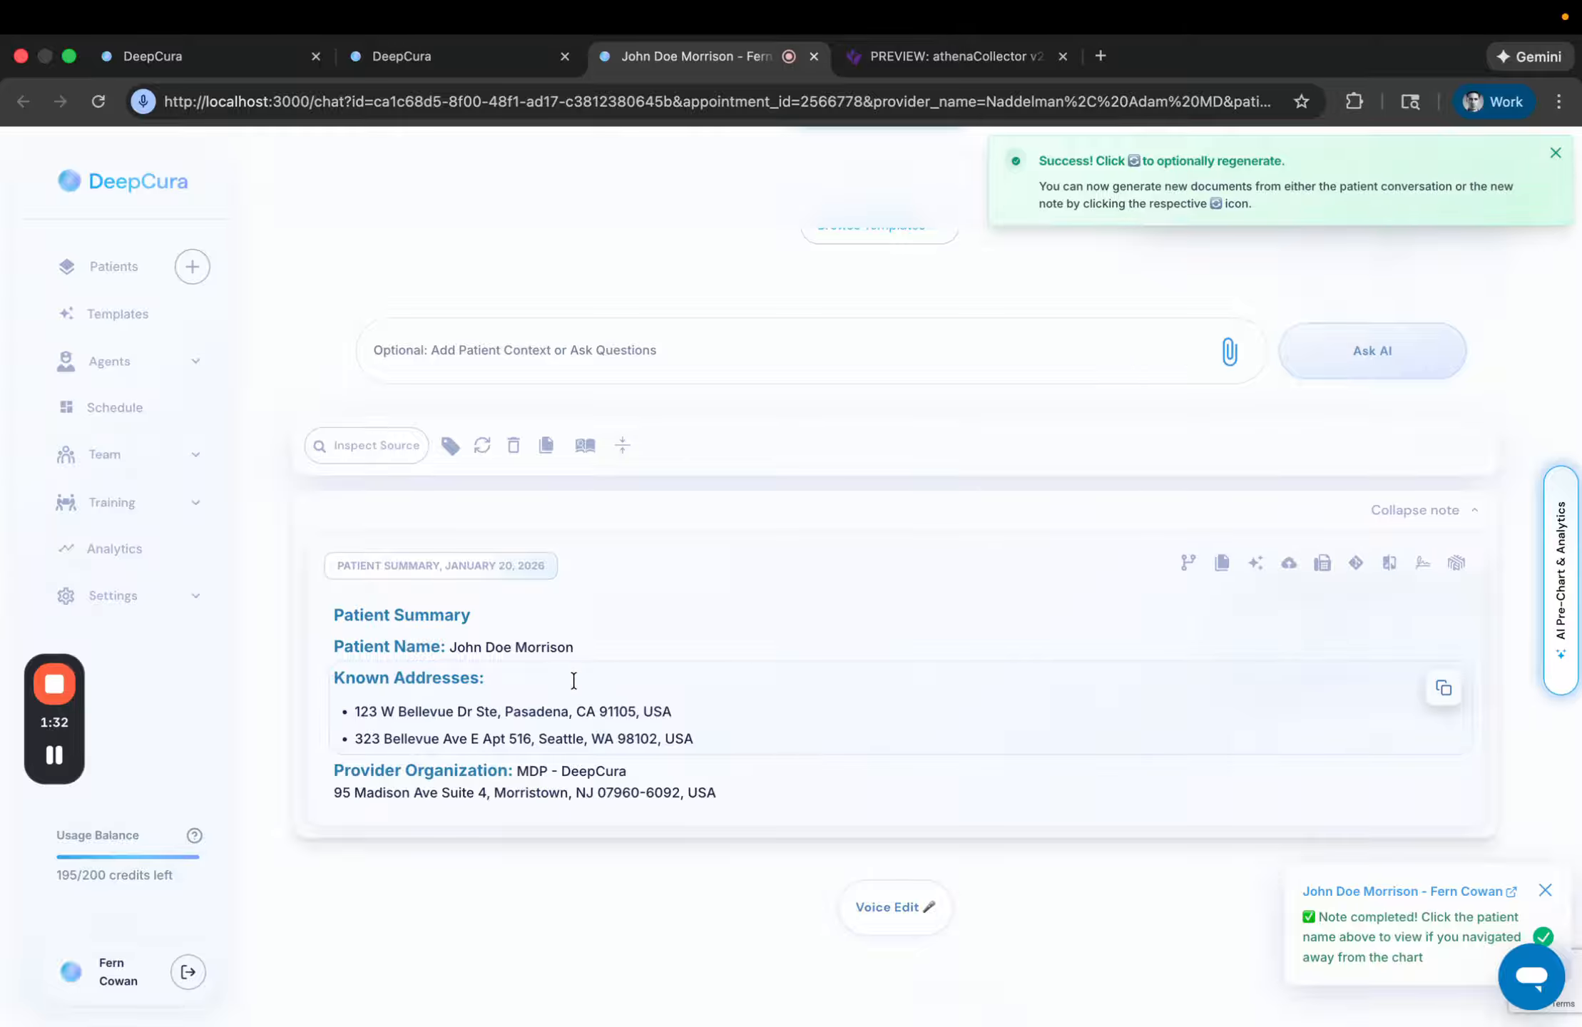
Step: Import the 01/20/2026 Patient Summary note as AI context through the AI Context Manager and close the manager
scroll(573, 681, up, 2)
scroll(573, 681, down, 2)
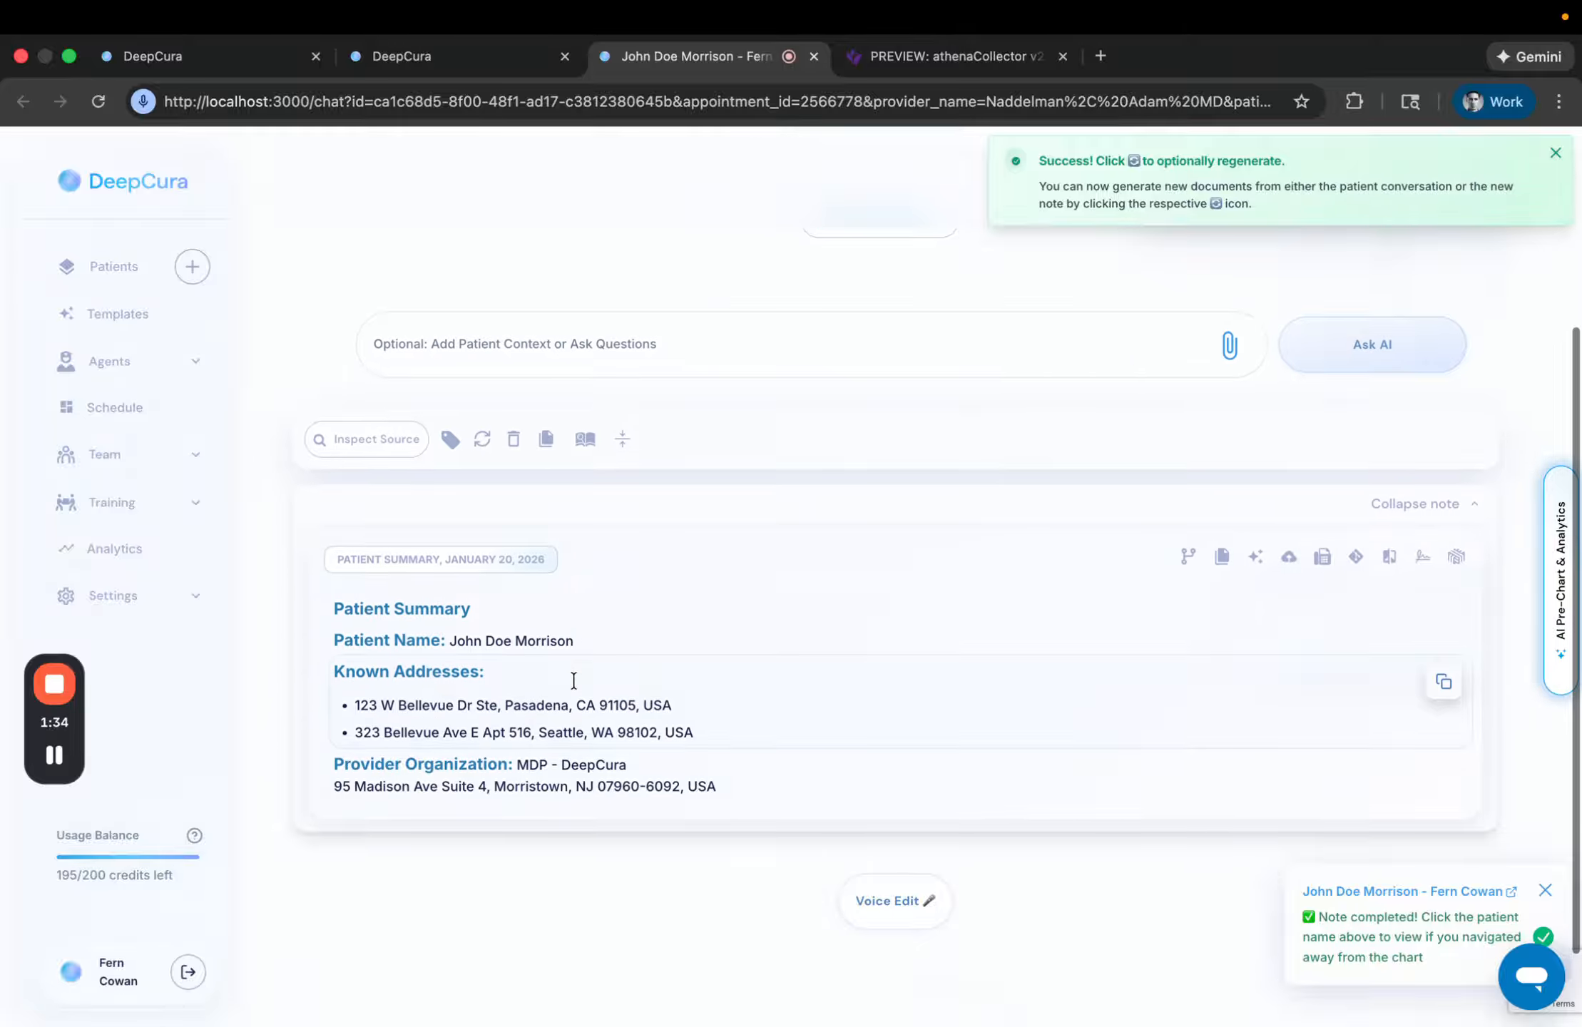
scroll(573, 681, up, 4)
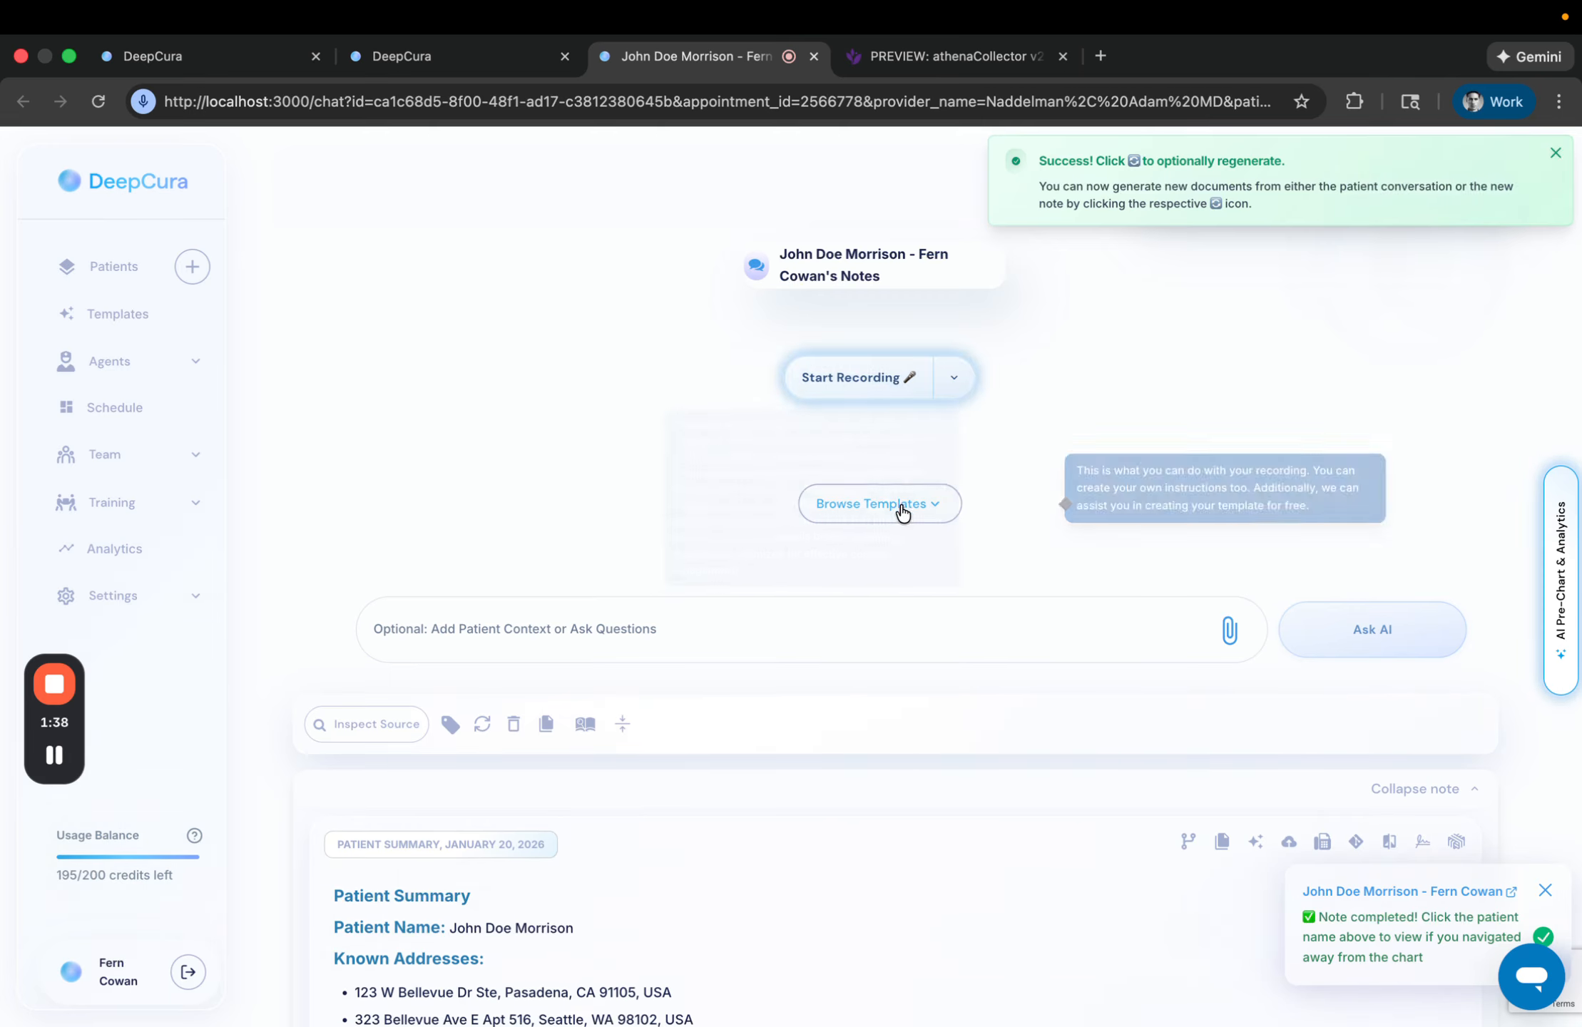
scroll(874, 562, down, 5)
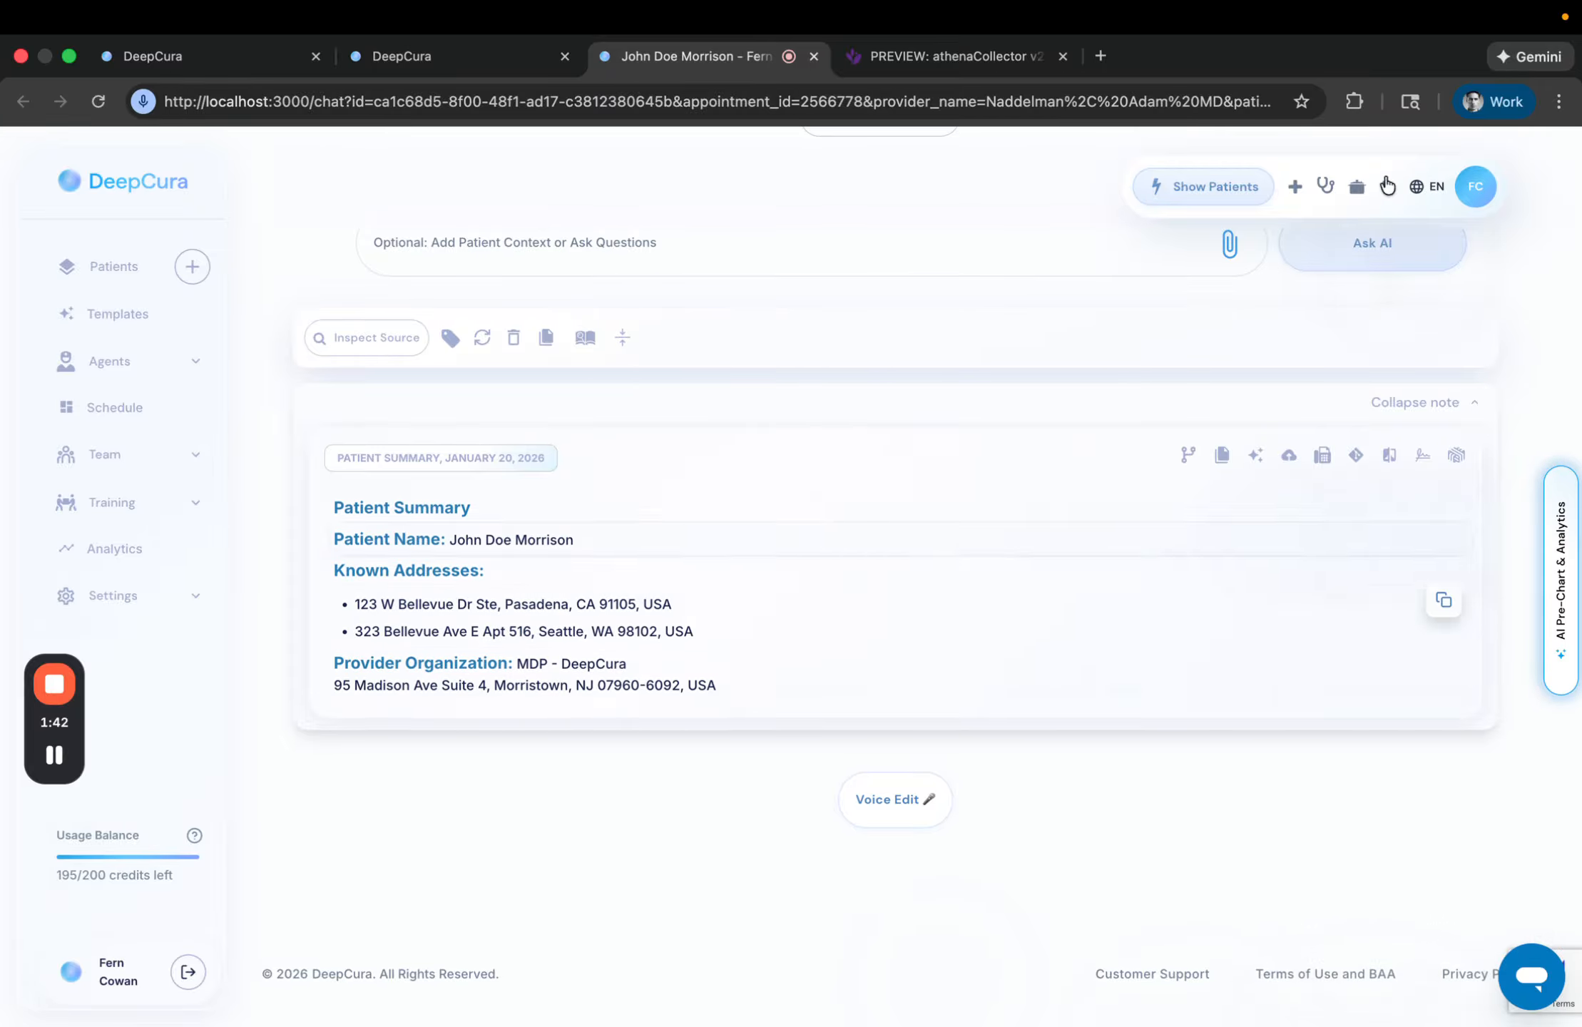
click(1345, 184)
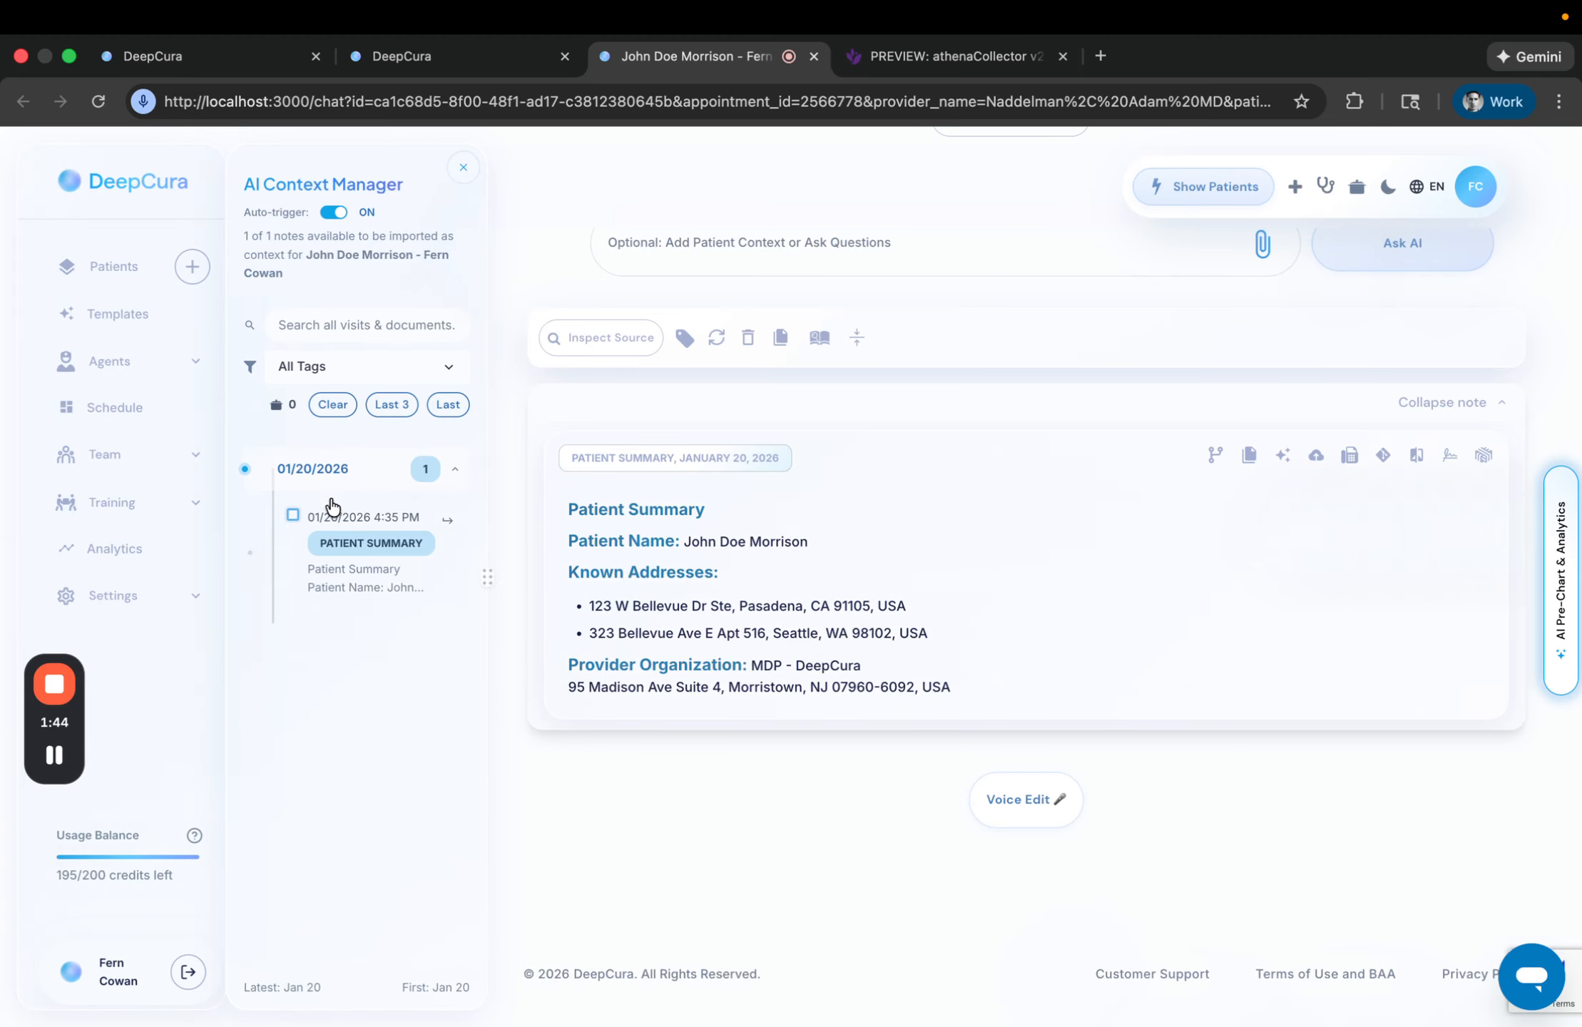
click(293, 515)
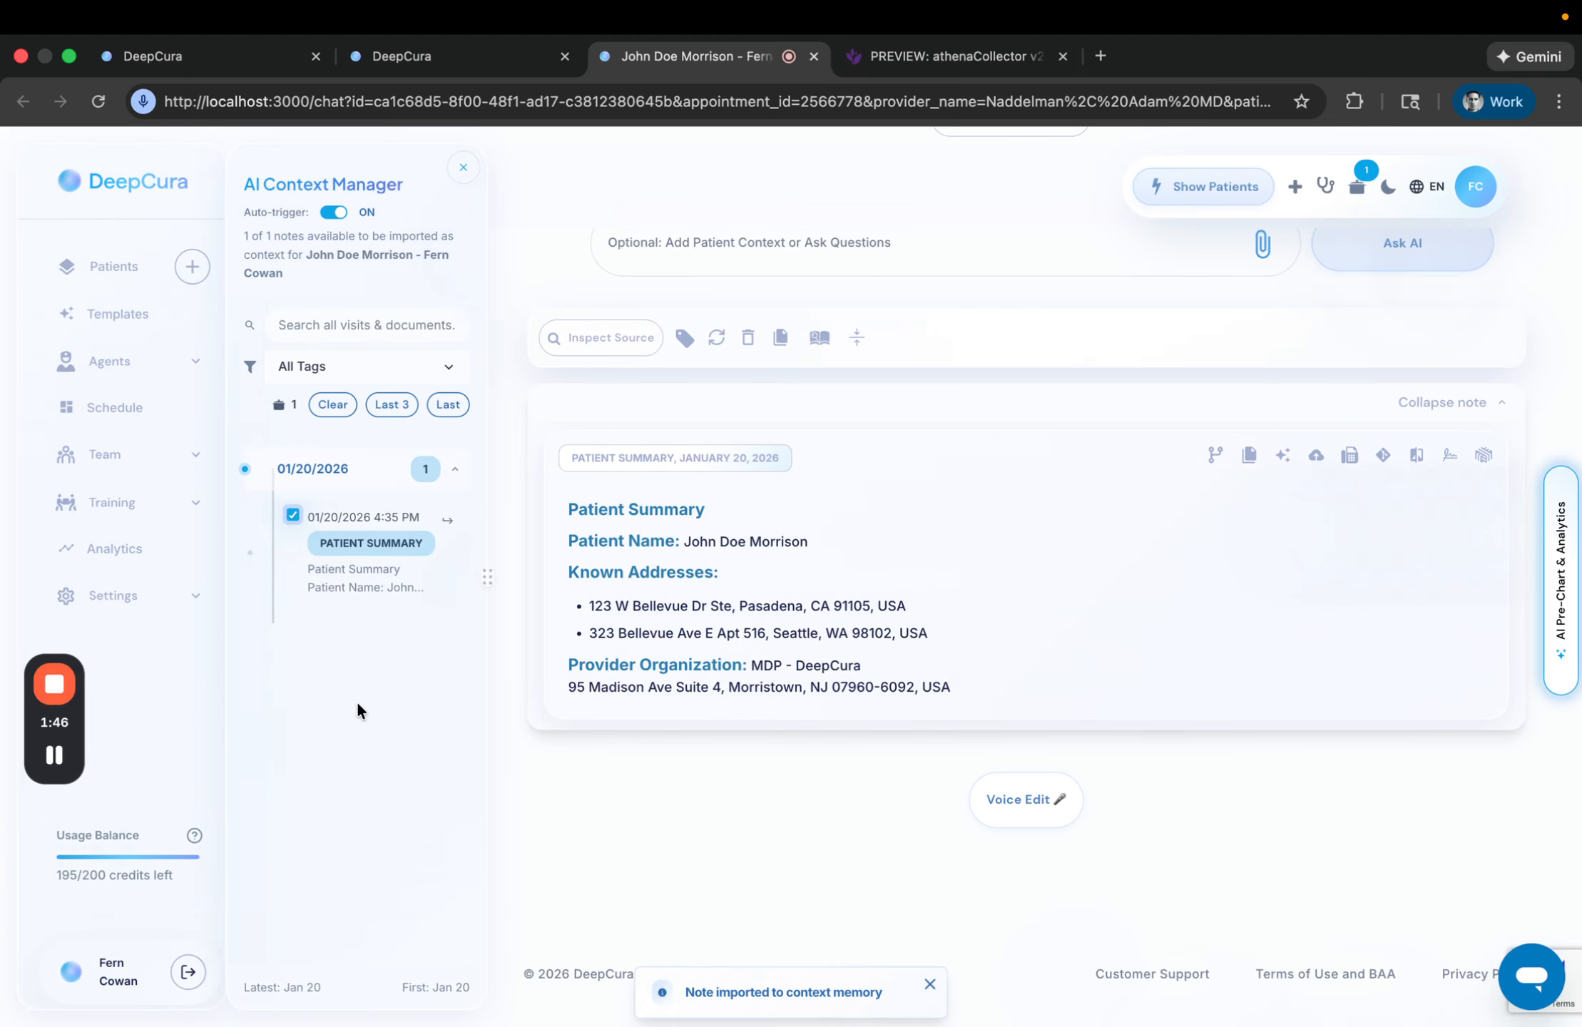
click(464, 167)
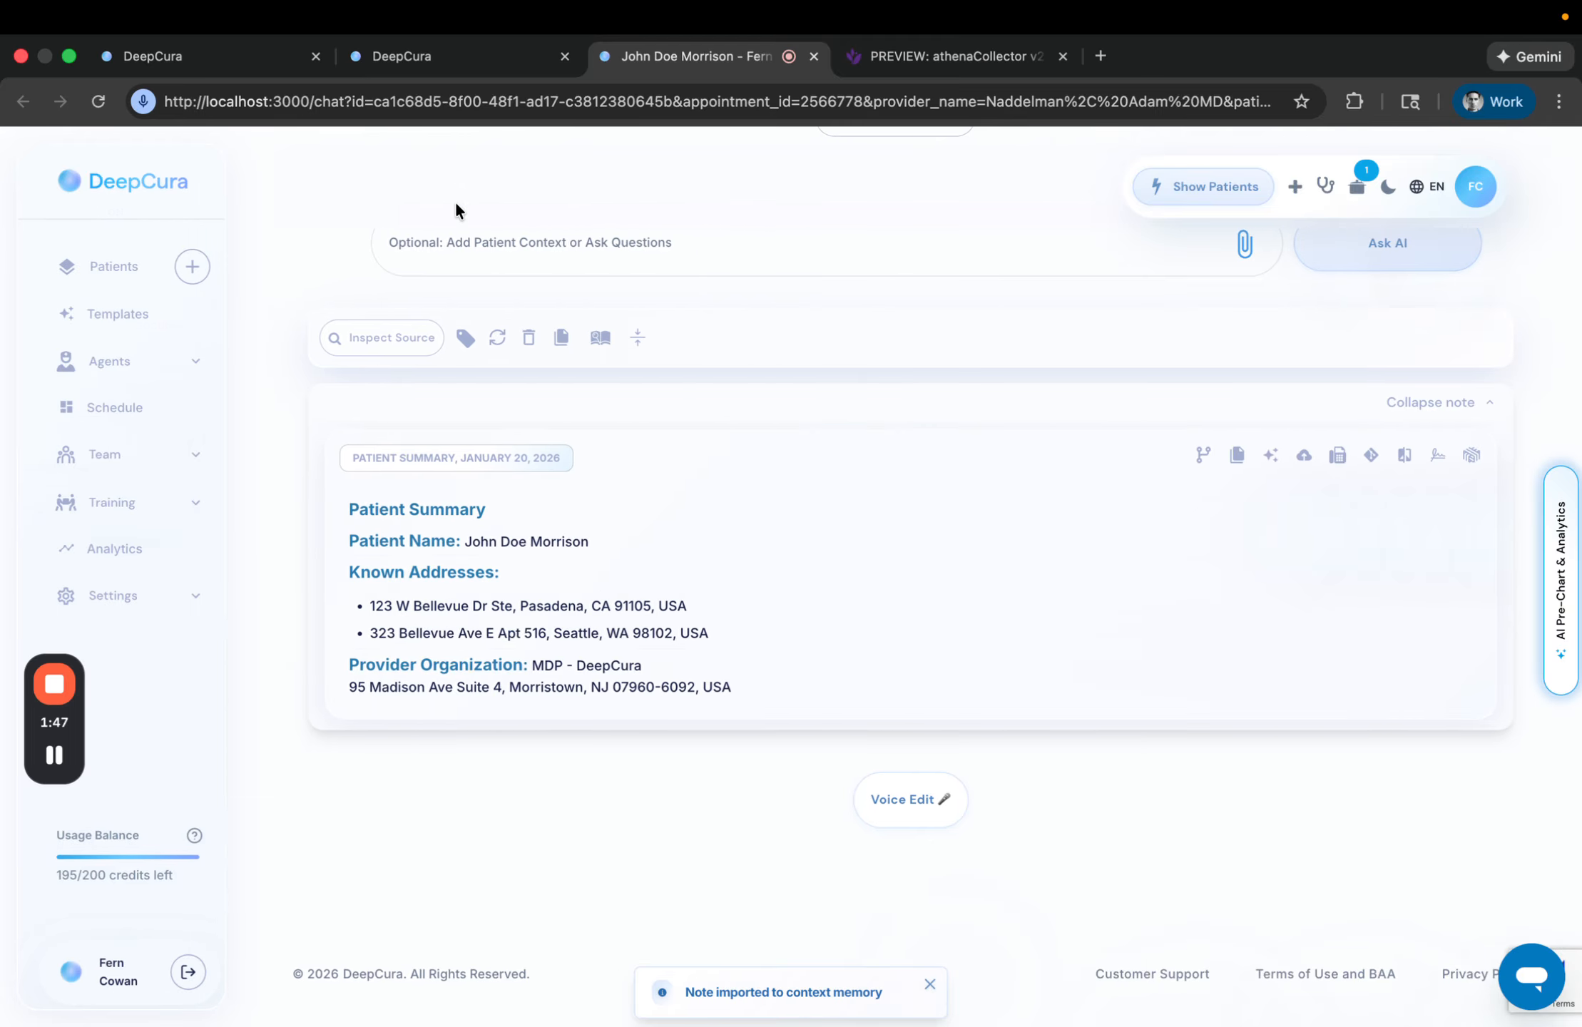
Step: Replace the whole patient summary note with the copied clinical note that starts at the Subjective section
click(591, 592)
key(ctrl+a)
key(ctrl+v)
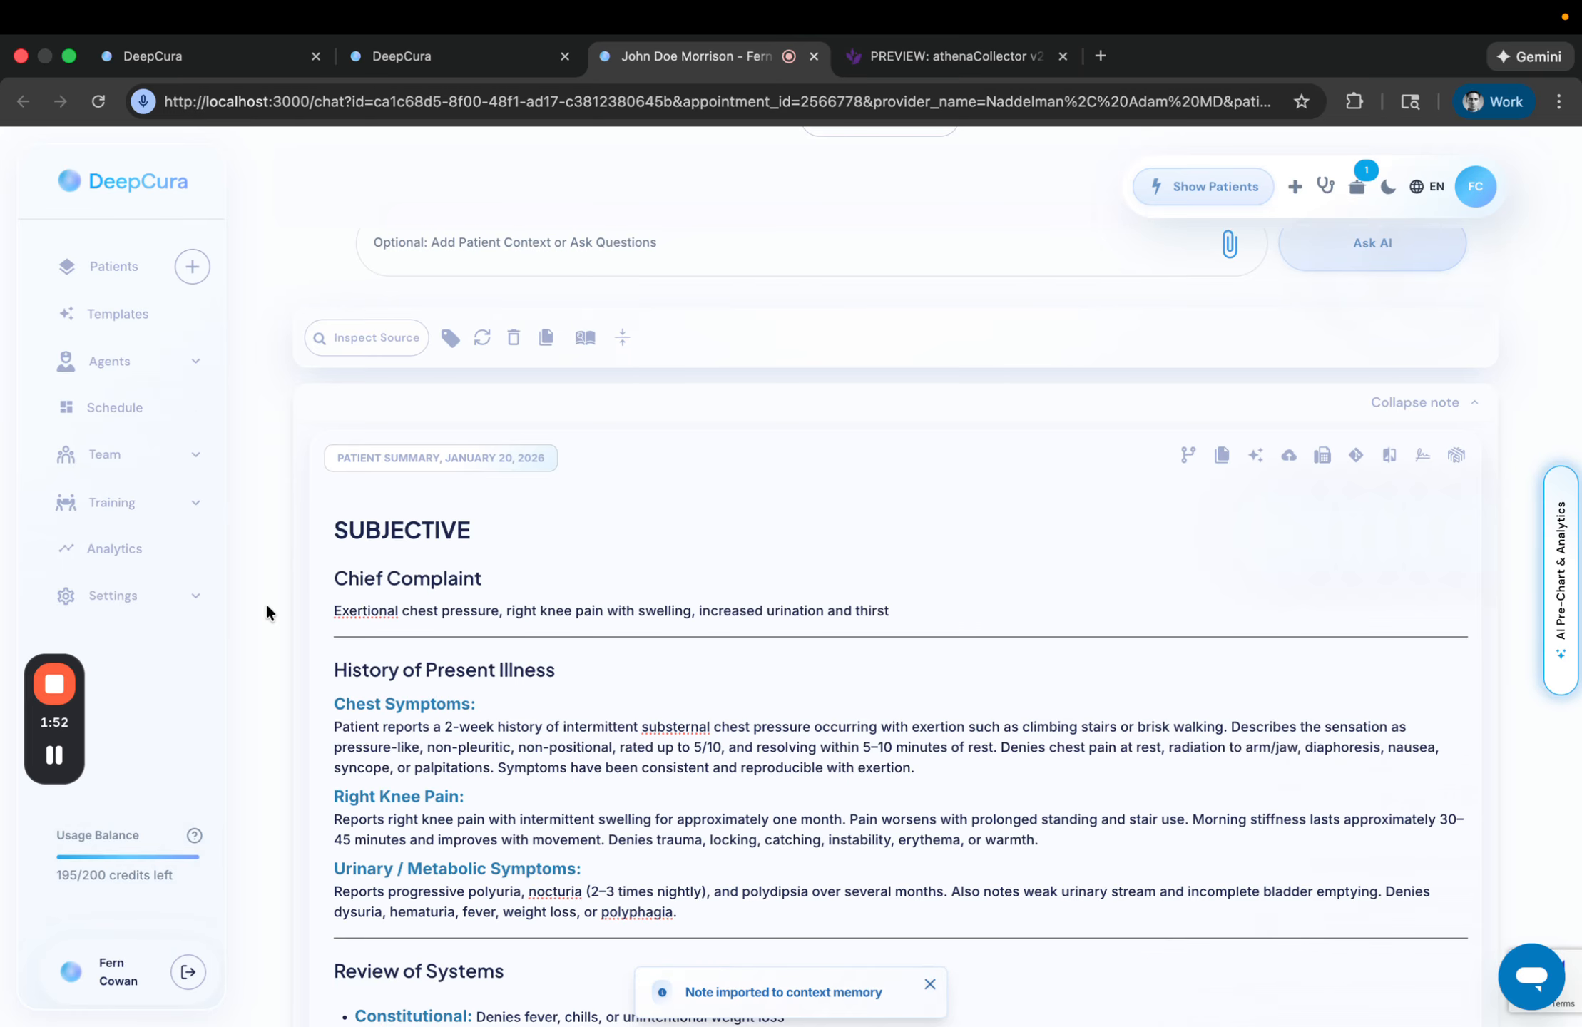
Step: Review the pasted clinical note from Subjective through the plan, and convert it into EHR fields with DeepCuraOS for Athena
scroll(266, 611, down, 10)
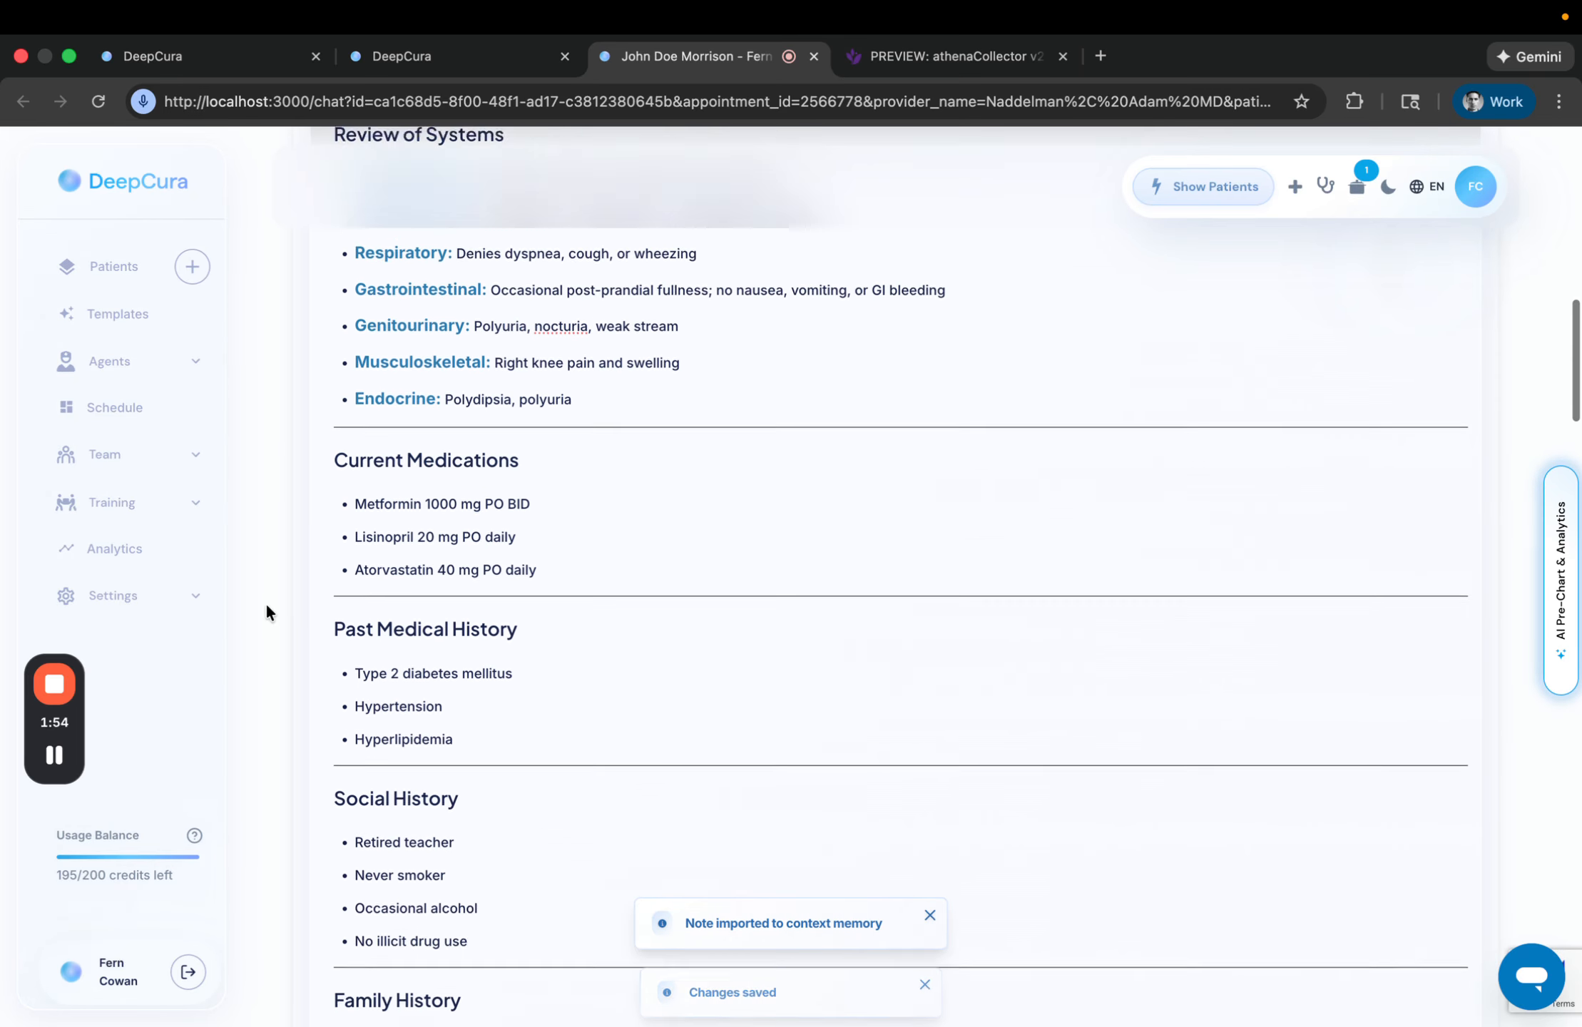
scroll(266, 606, down, 10)
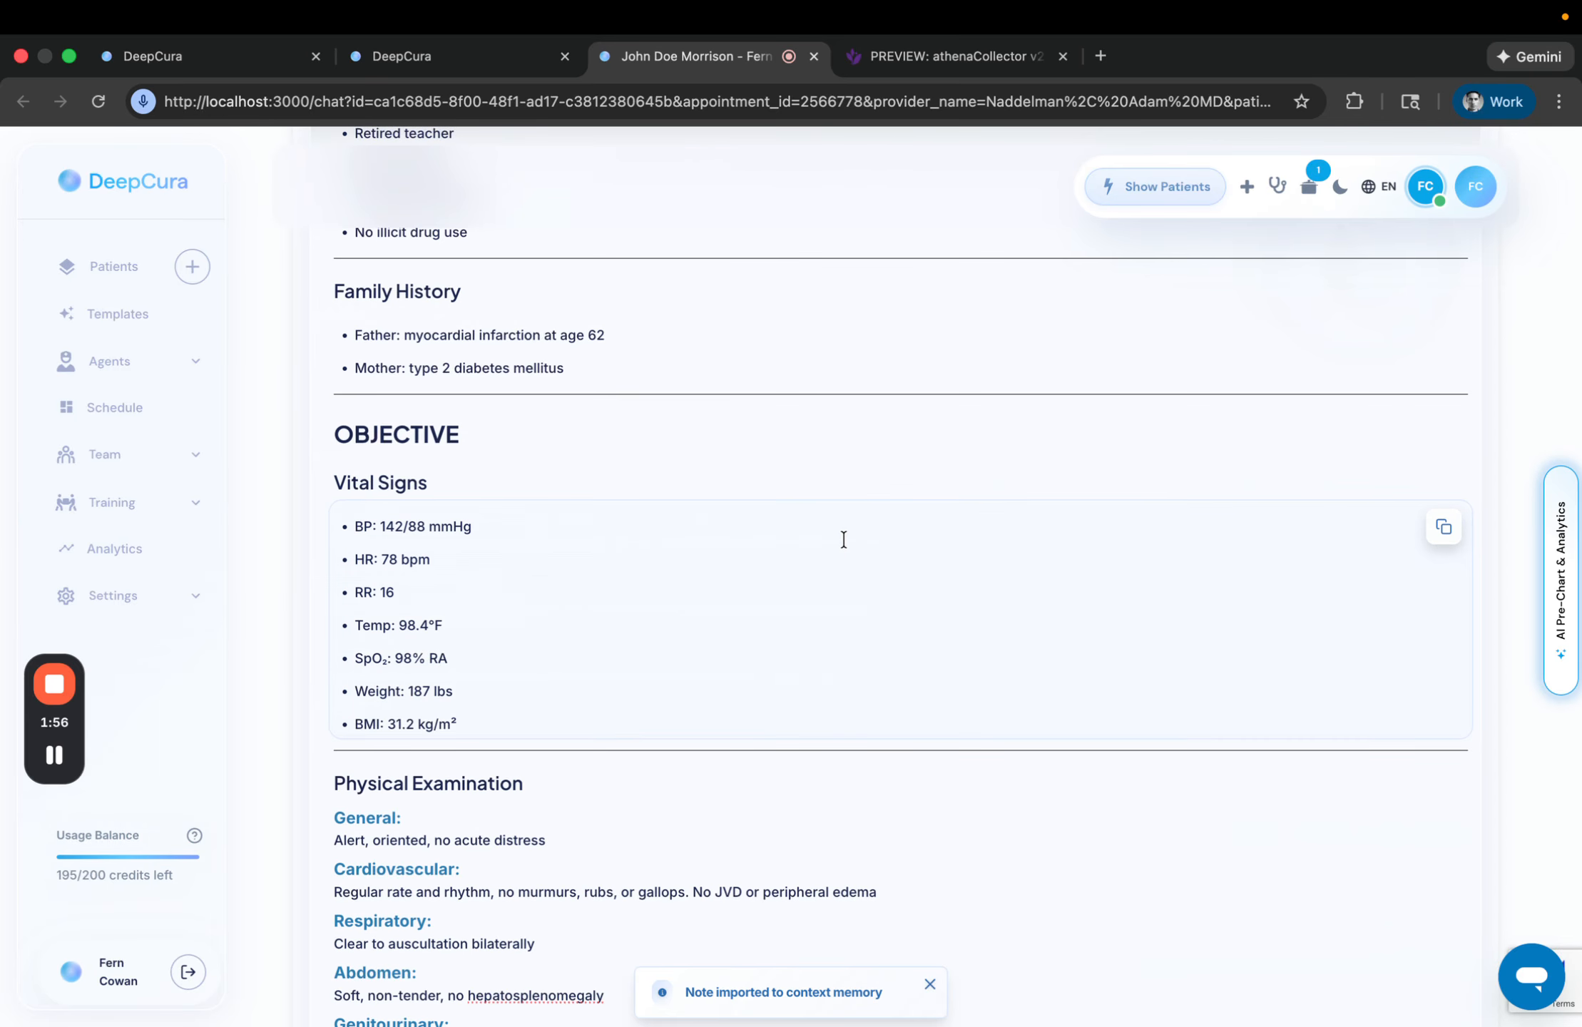
scroll(842, 540, down, 10)
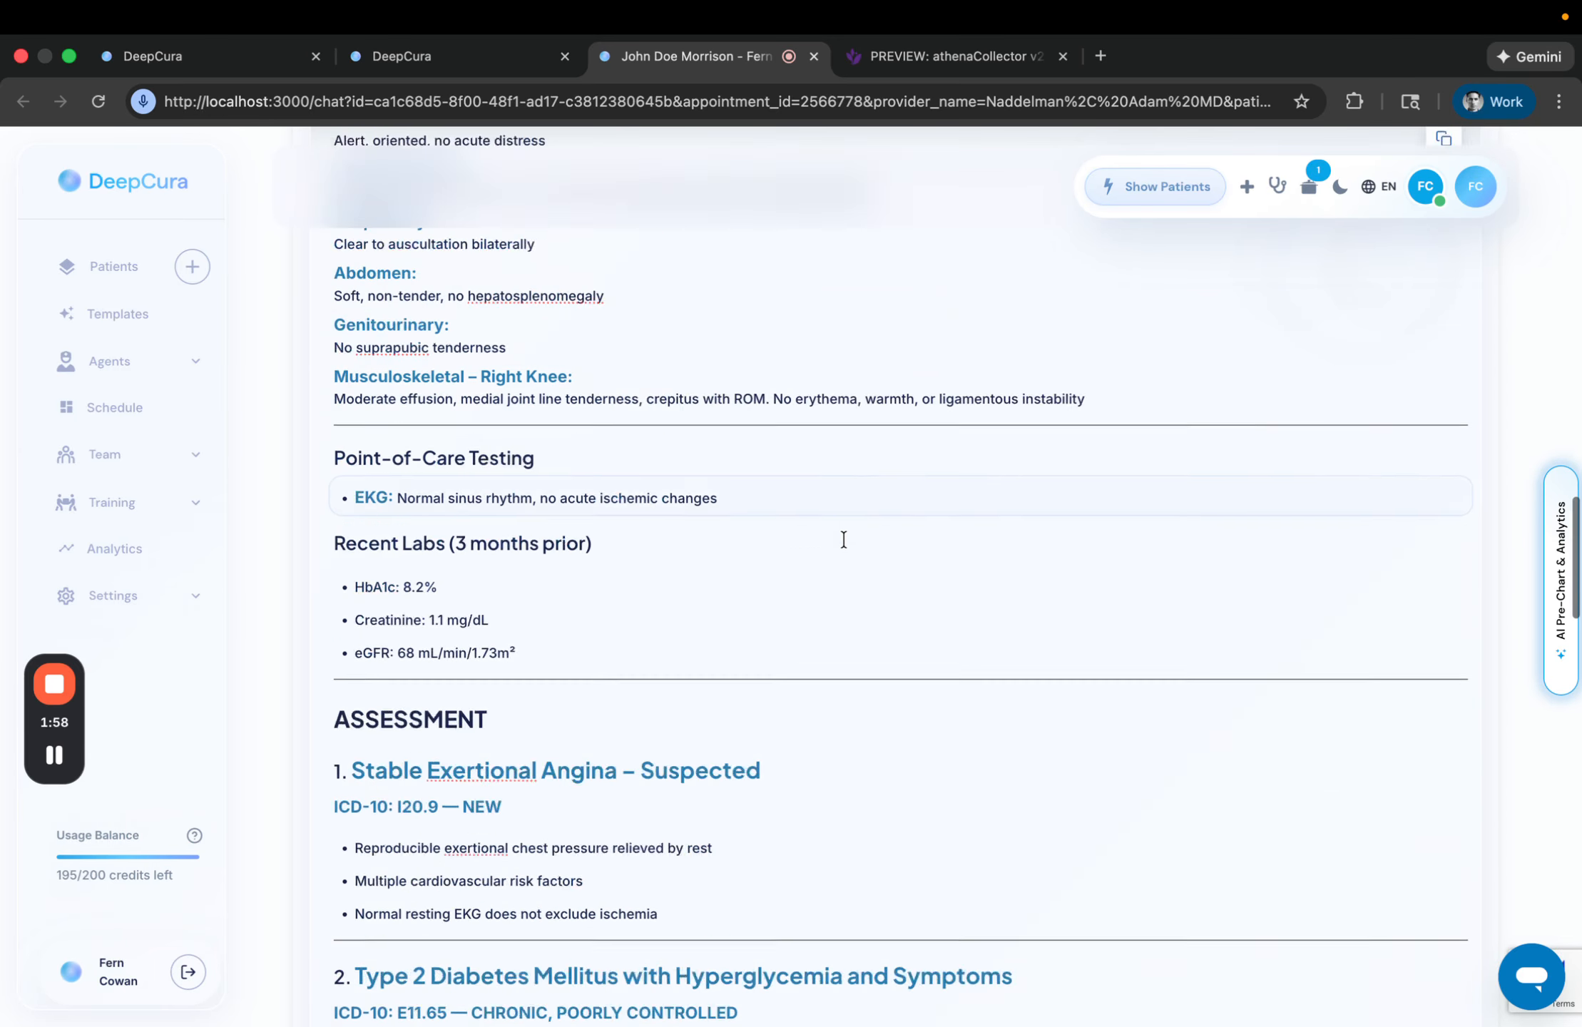
scroll(843, 540, down, 10)
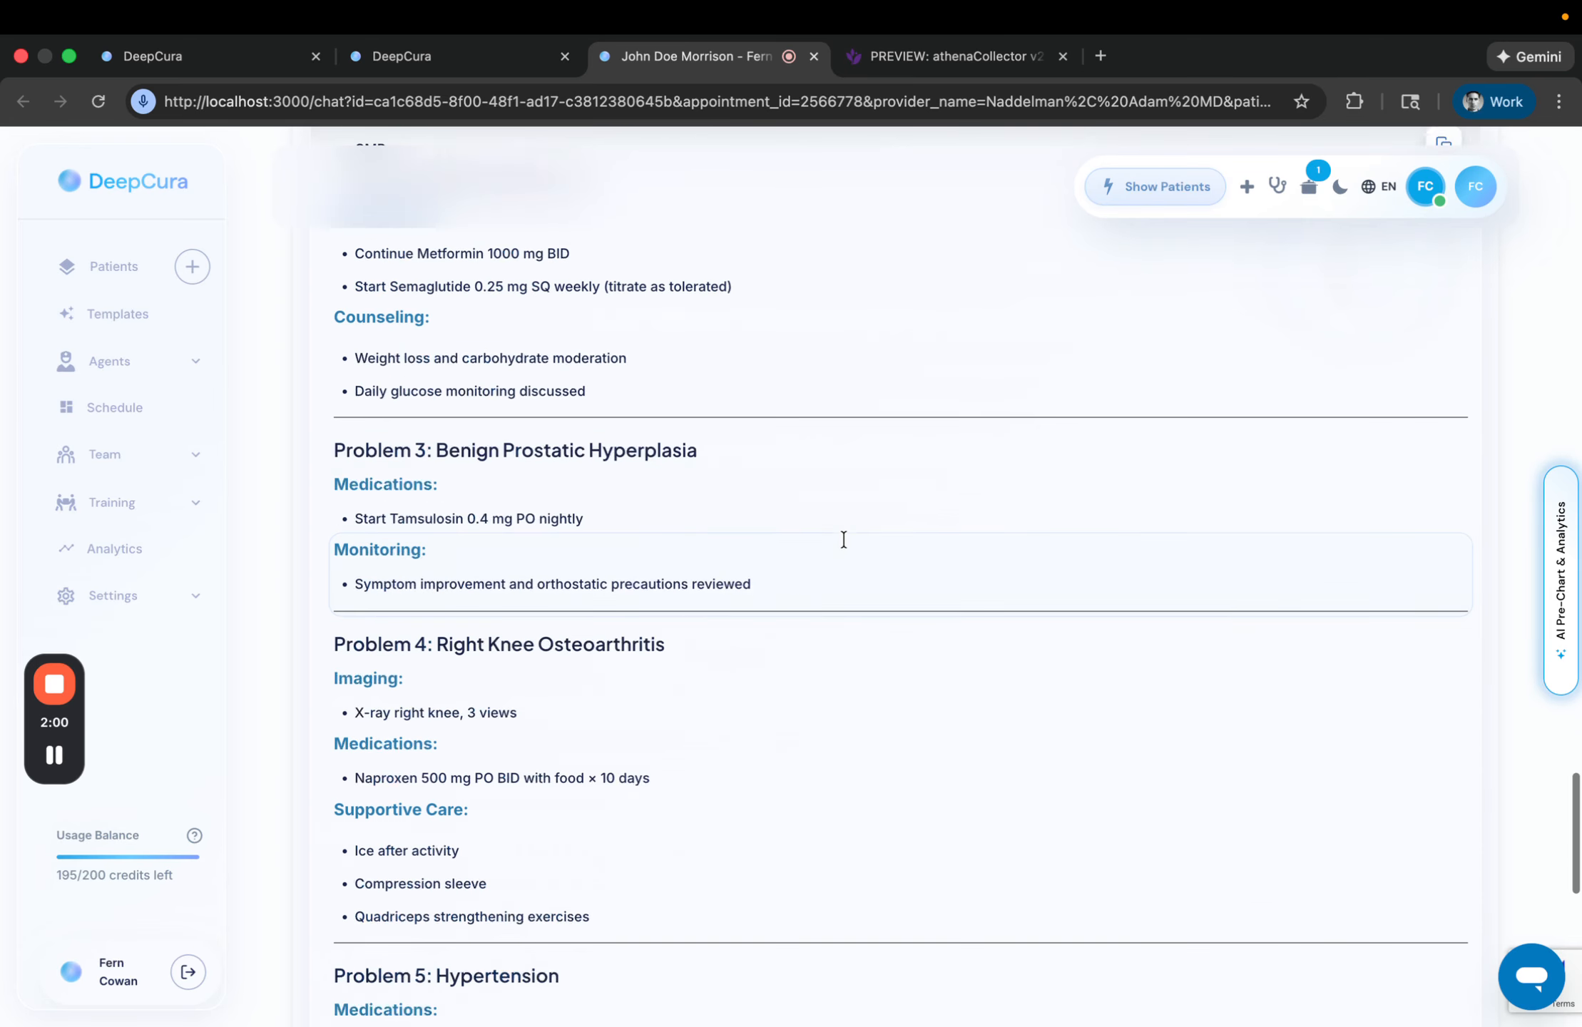
scroll(843, 540, down, 10)
scroll(842, 540, up, 15)
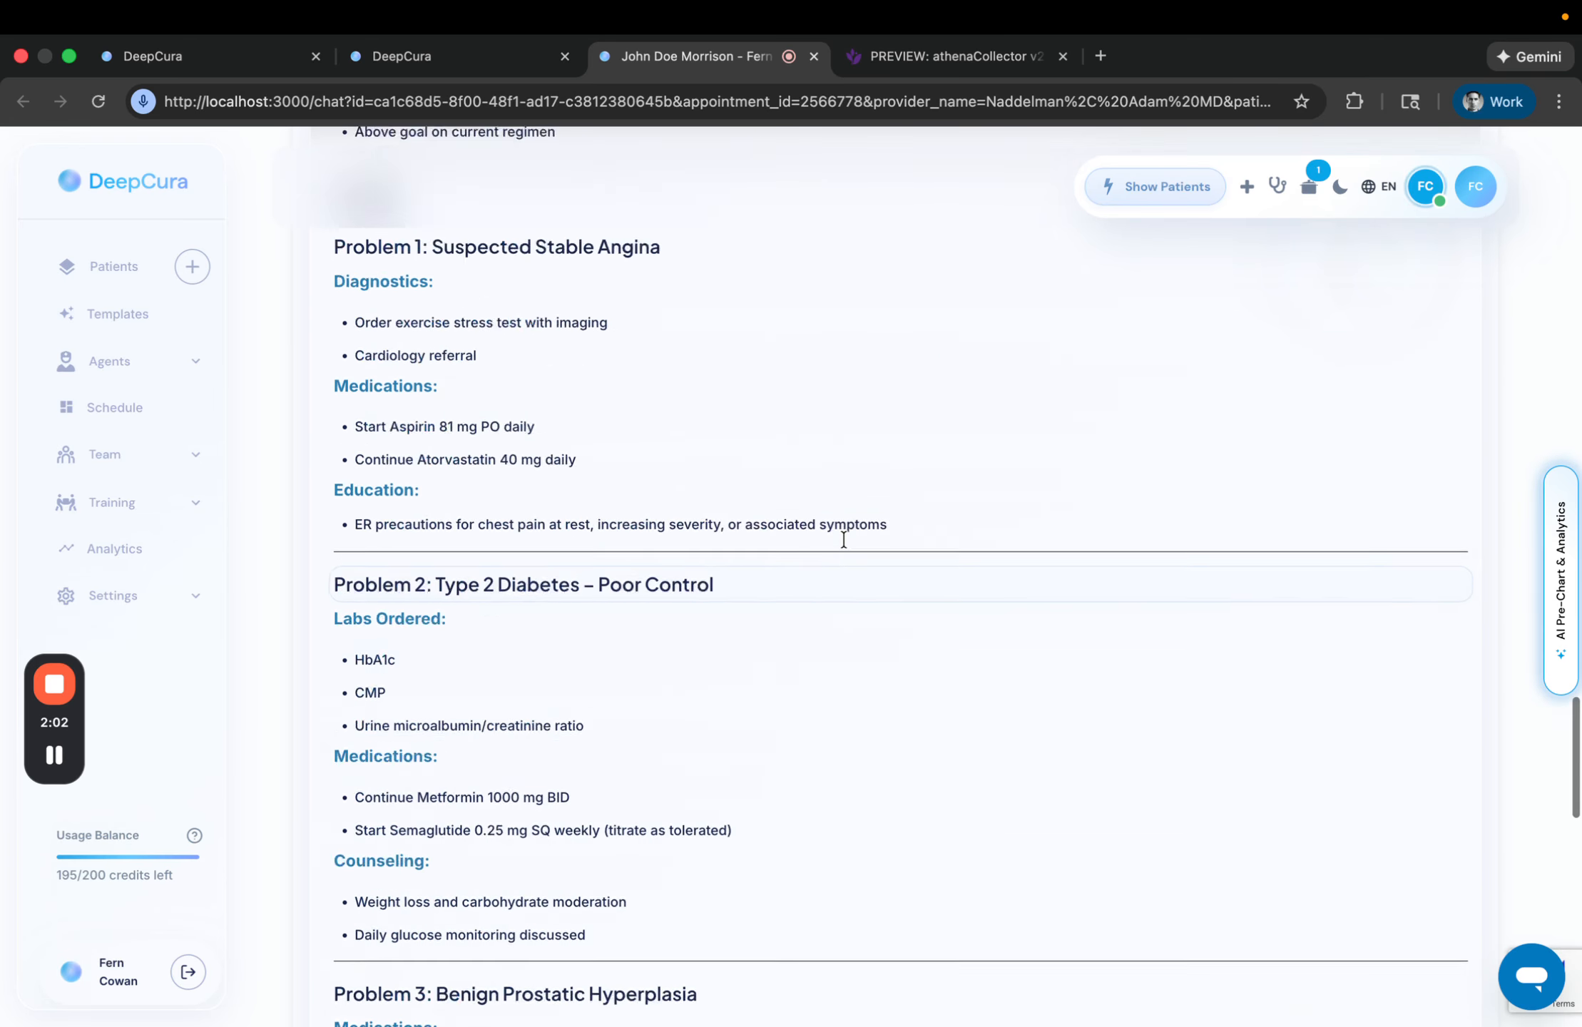
scroll(843, 540, up, 20)
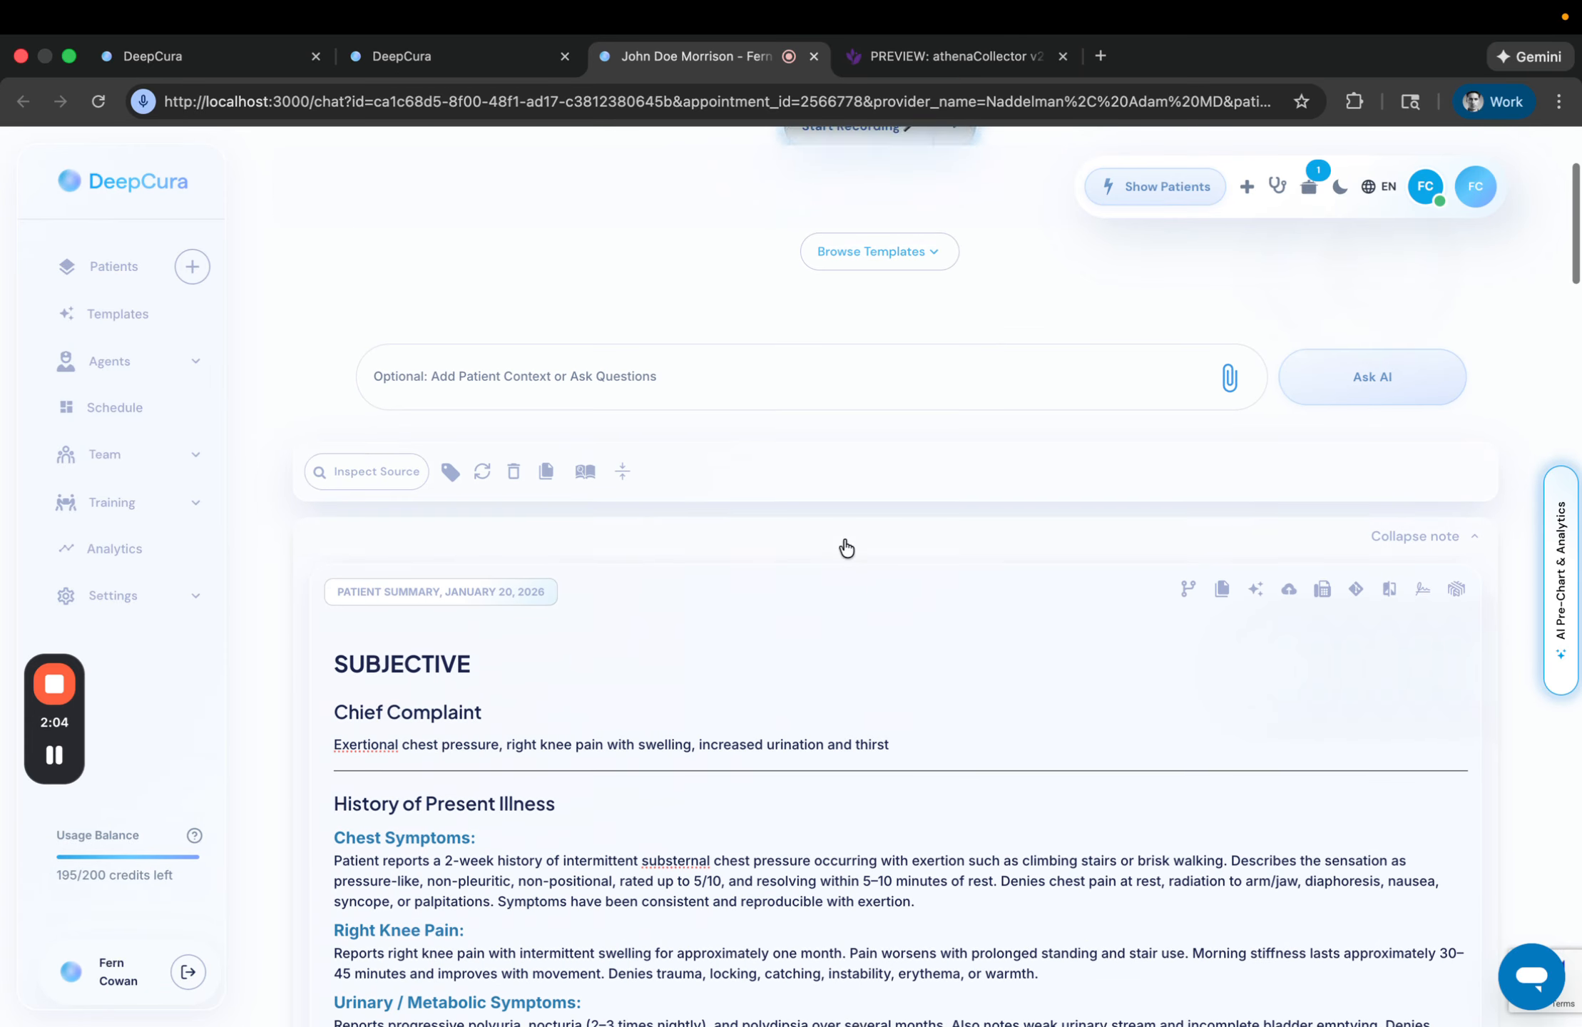
click(1290, 579)
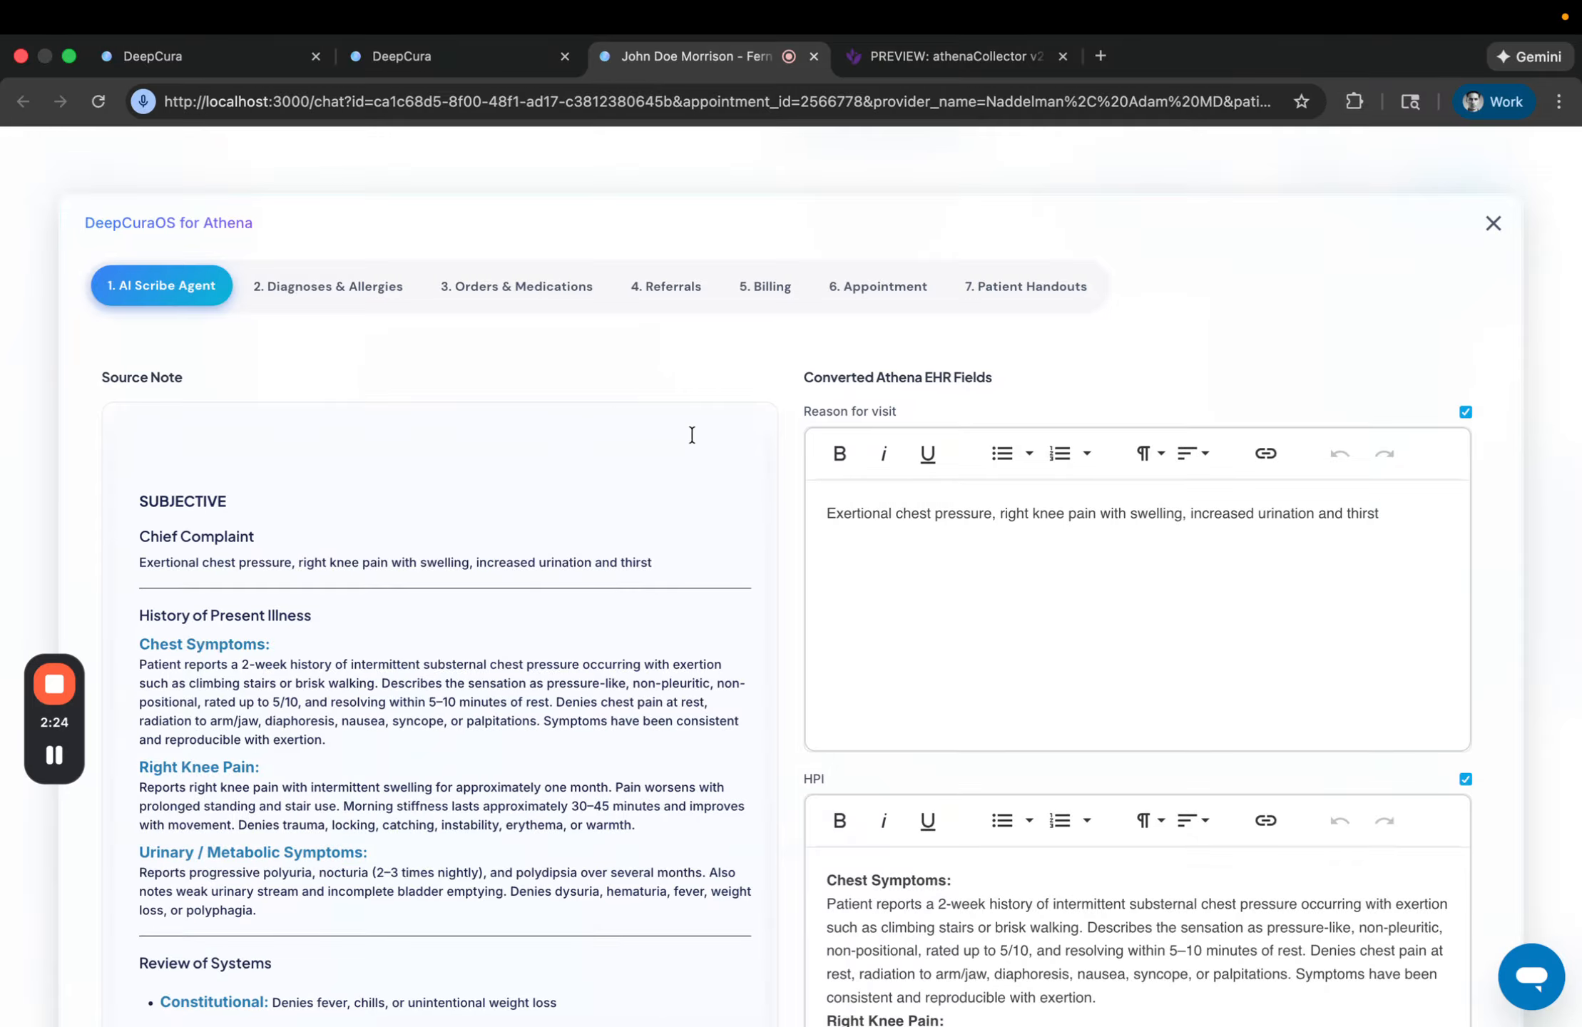
Step: Examine the converted Athena EHR fields against the source note, from reason for visit and HPI through patient goals and surgical history
scroll(794, 443, down, 6)
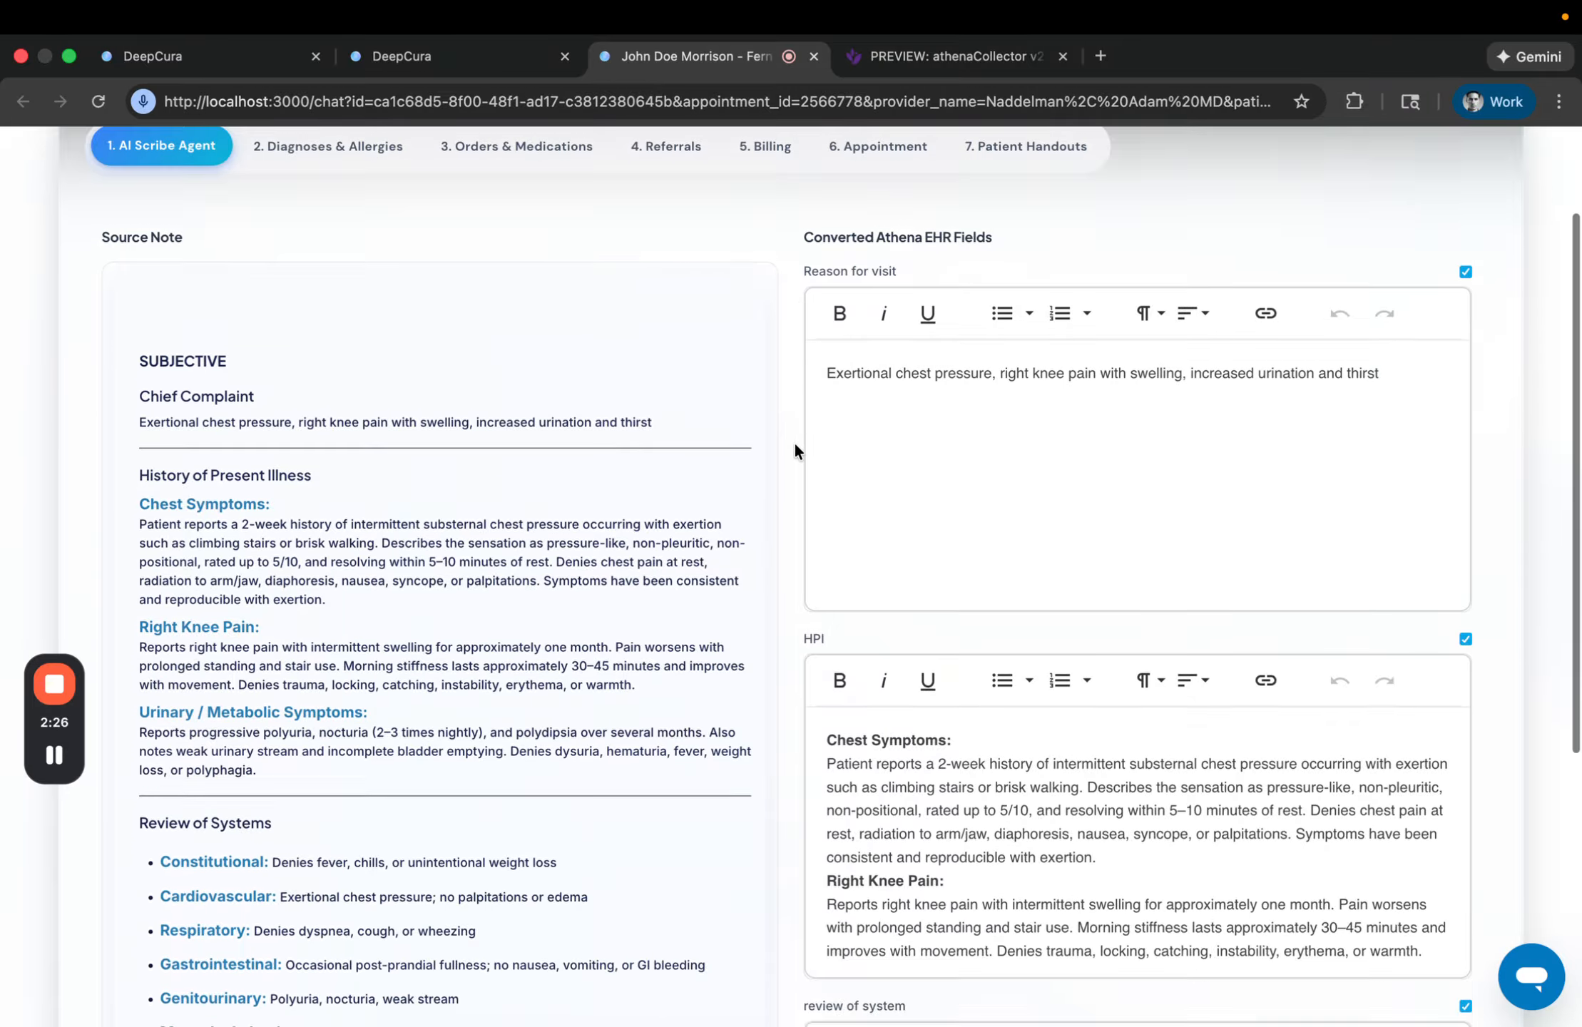
scroll(959, 553, down, 6)
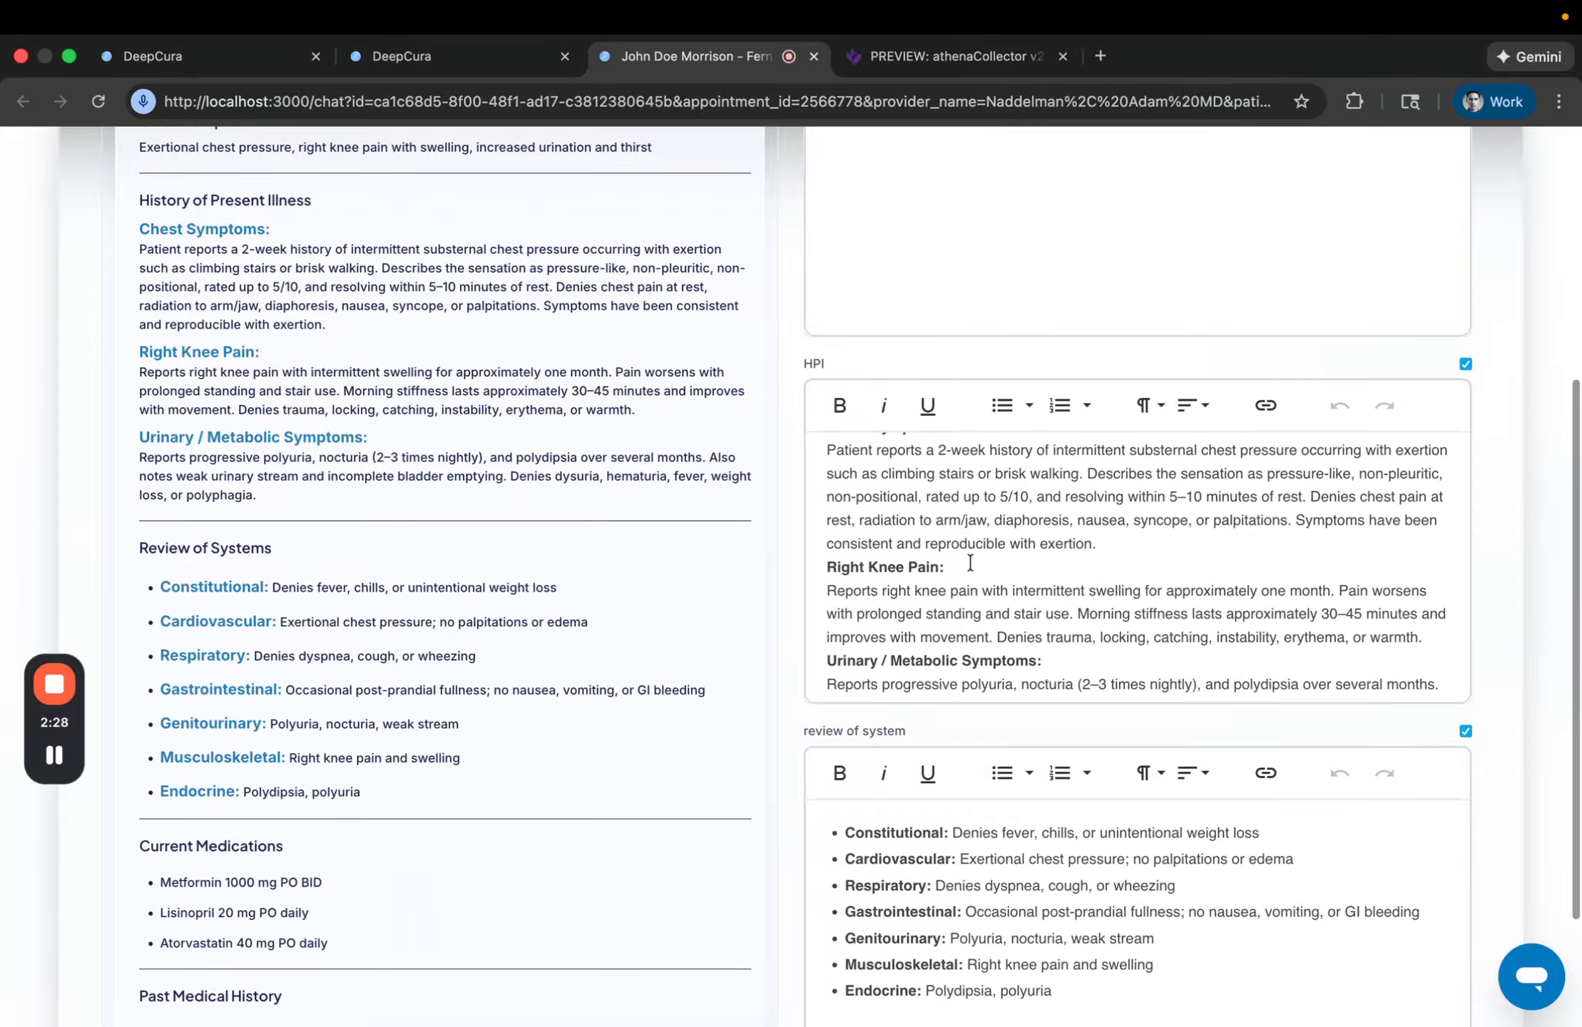
scroll(970, 563, up, 1)
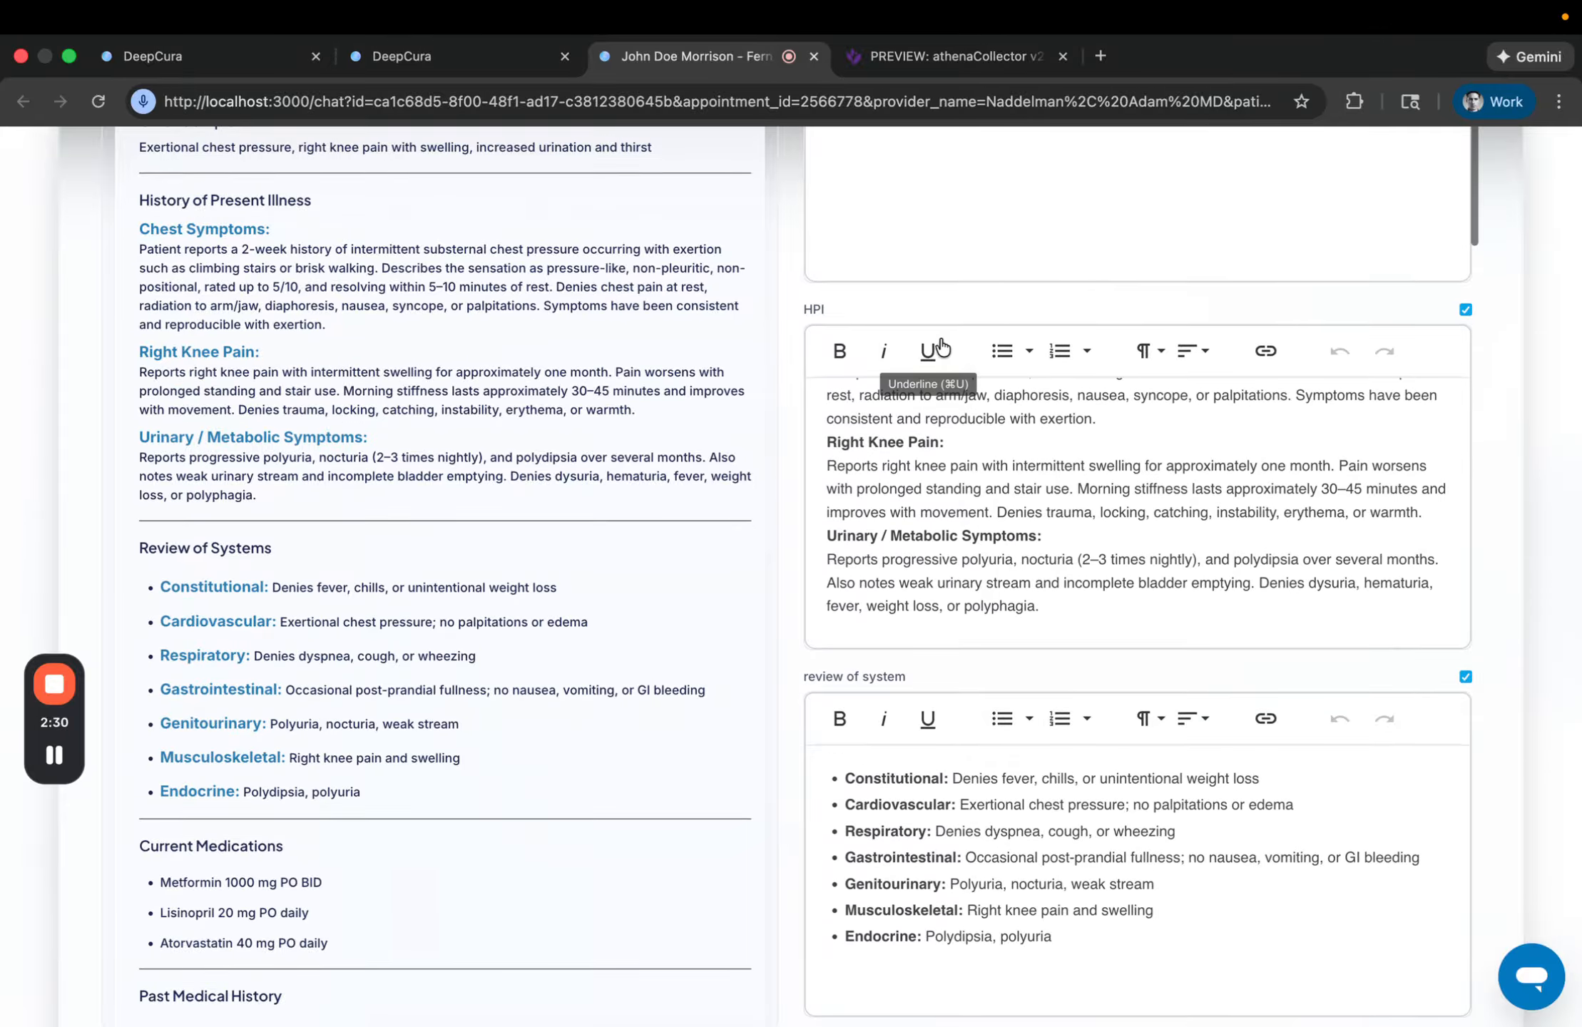
drag(1073, 581, 870, 536)
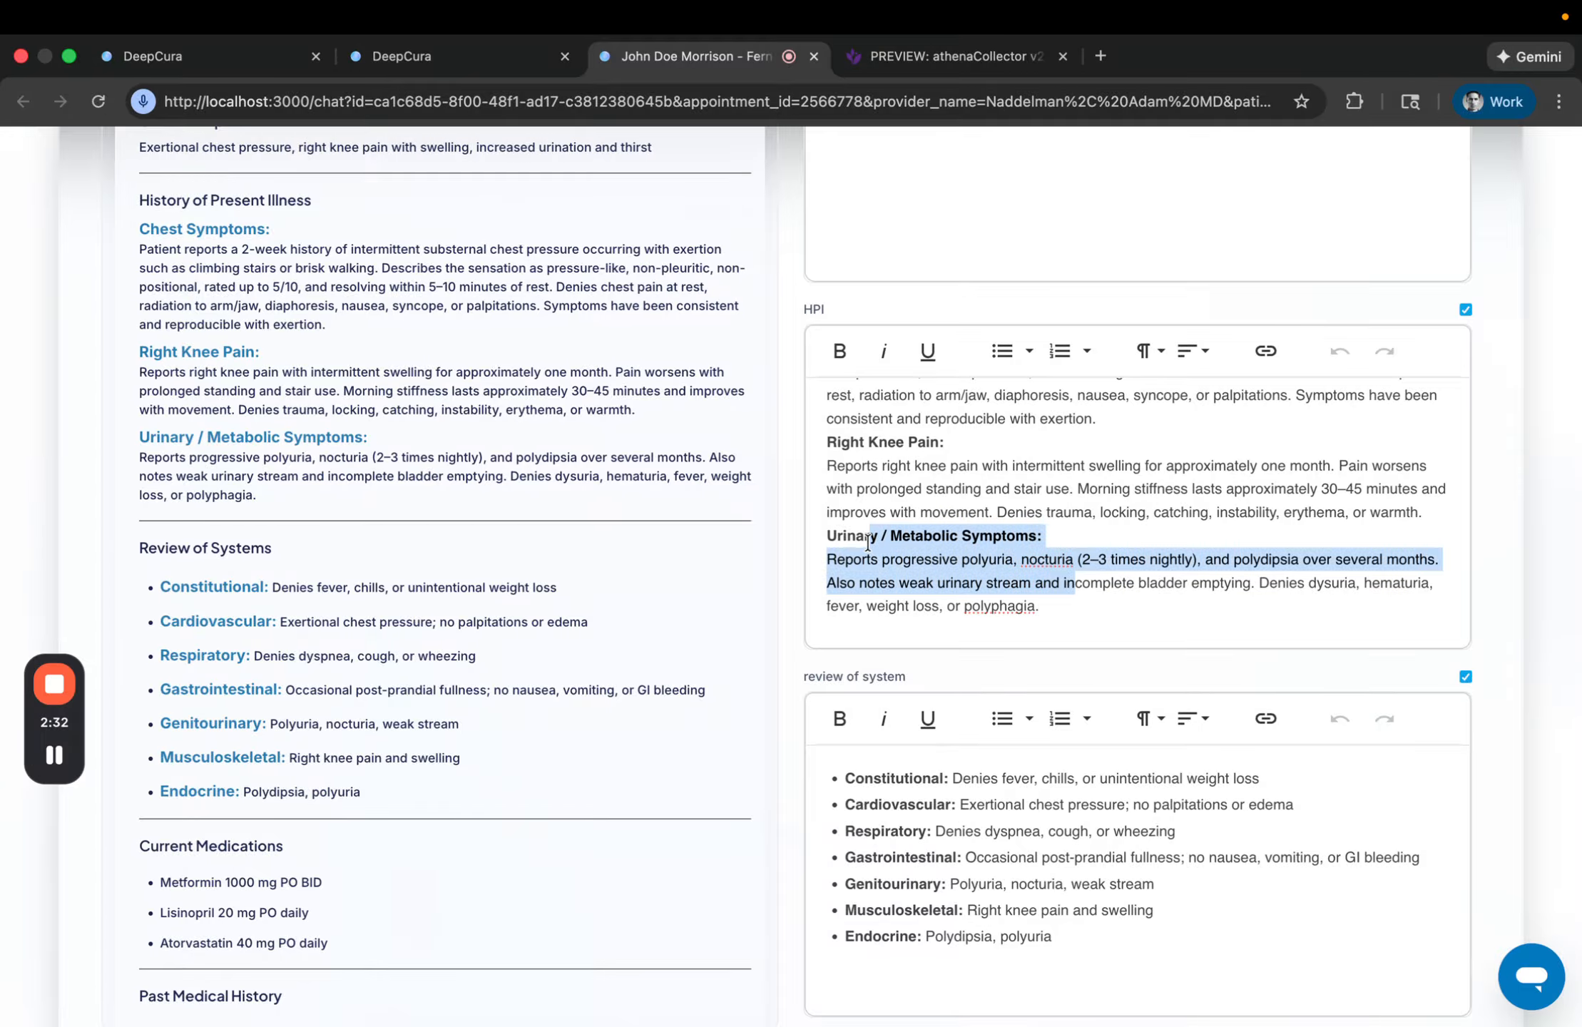
scroll(797, 588, down, 2)
scroll(798, 599, down, 1)
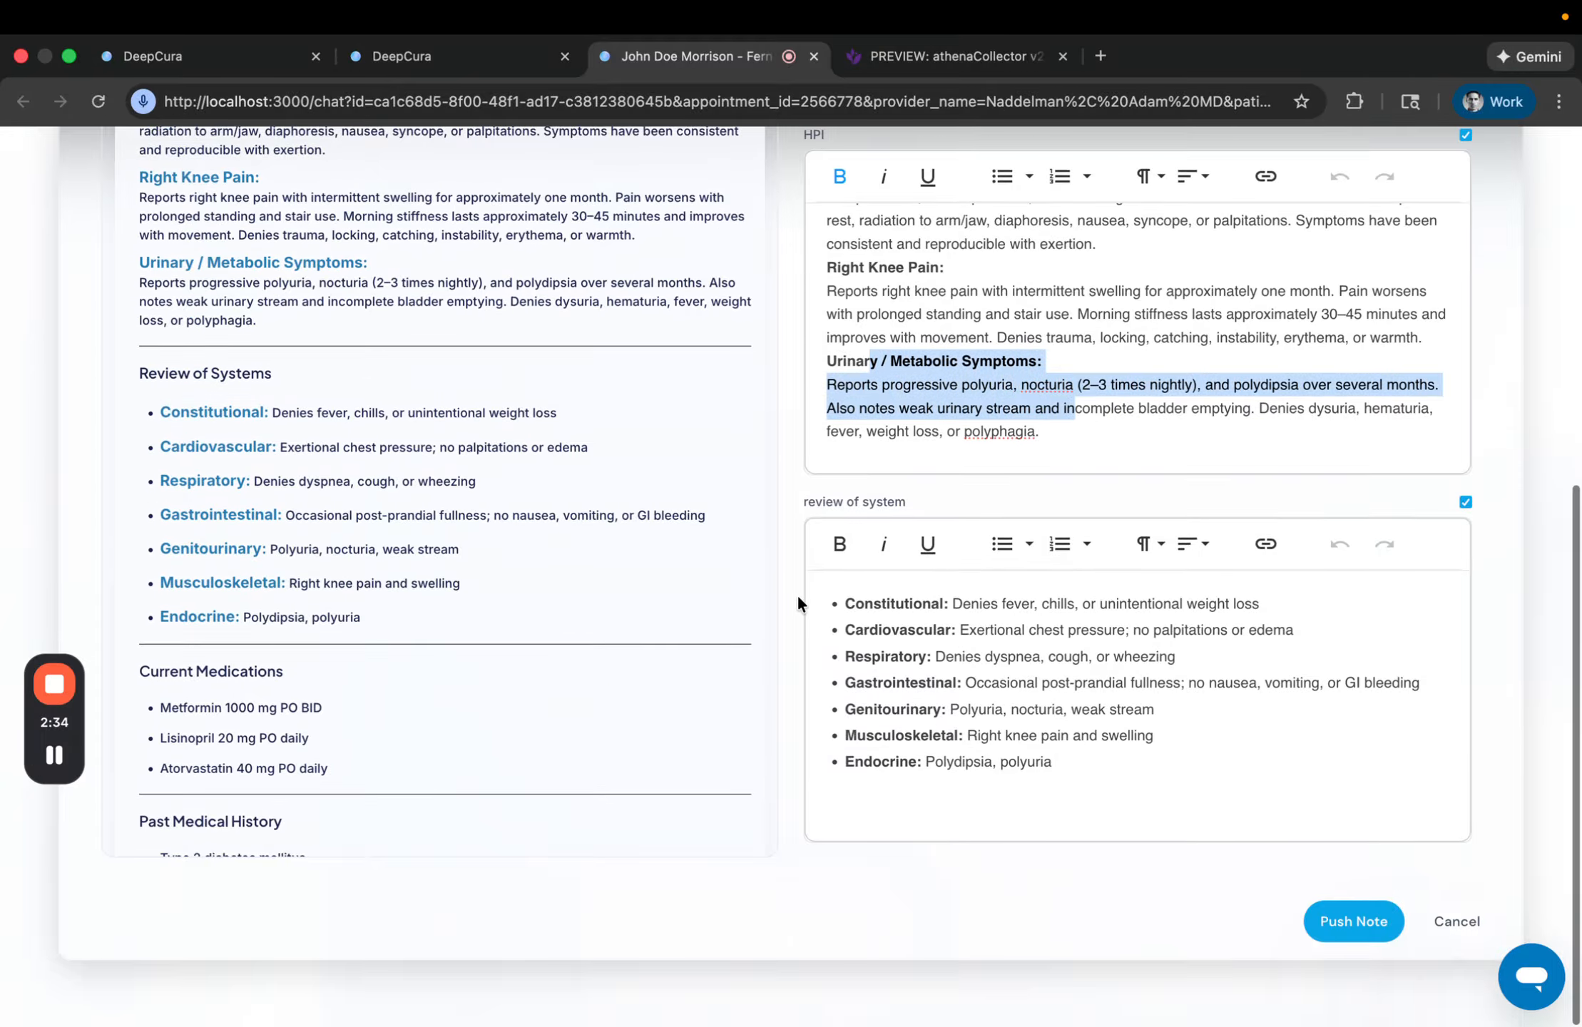
scroll(1001, 636, down, 10)
scroll(1001, 638, up, 2)
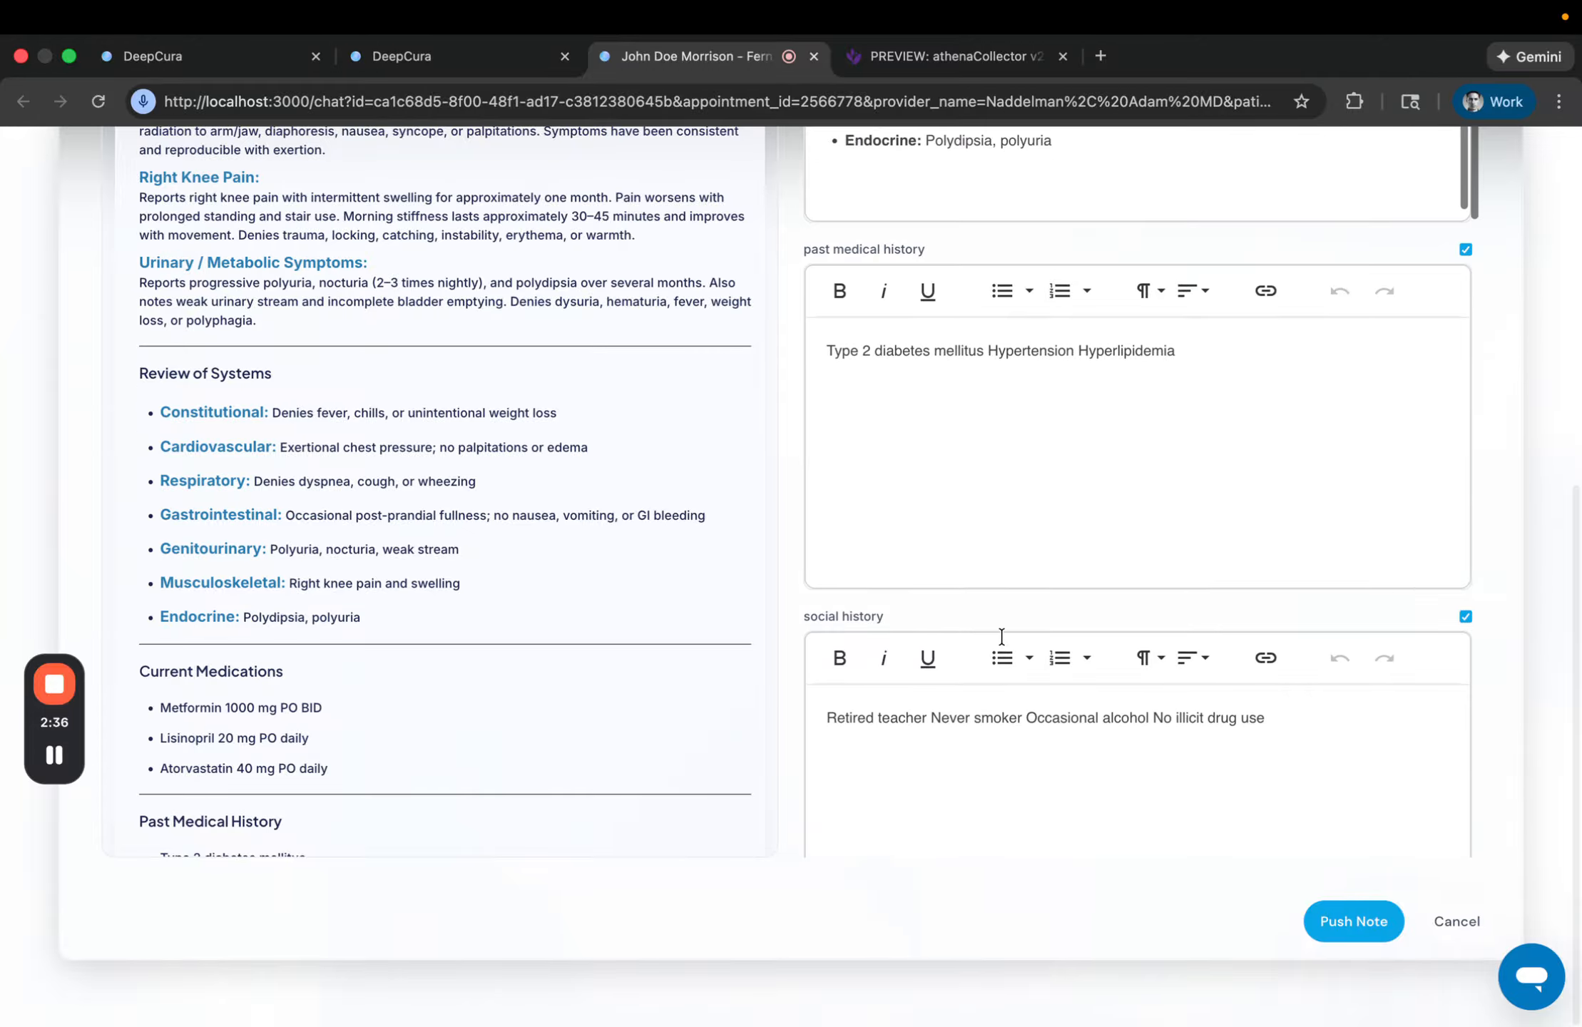
scroll(1003, 642, down, 9)
scroll(1003, 642, down, 8)
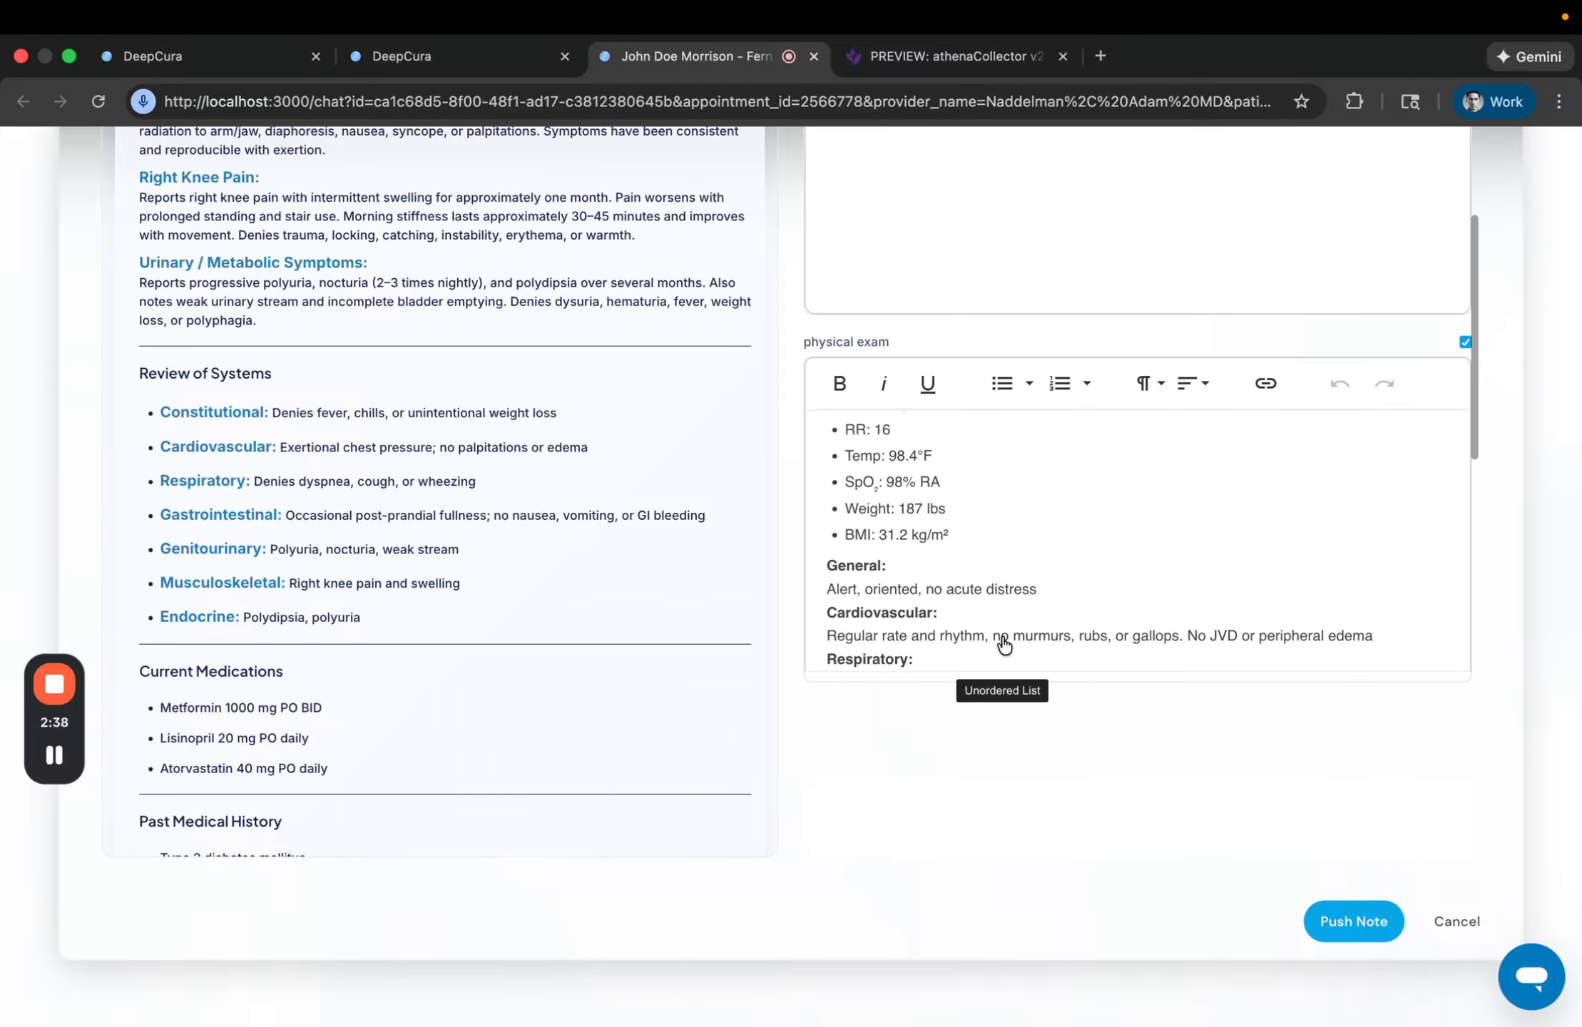
scroll(1001, 636, down, 10)
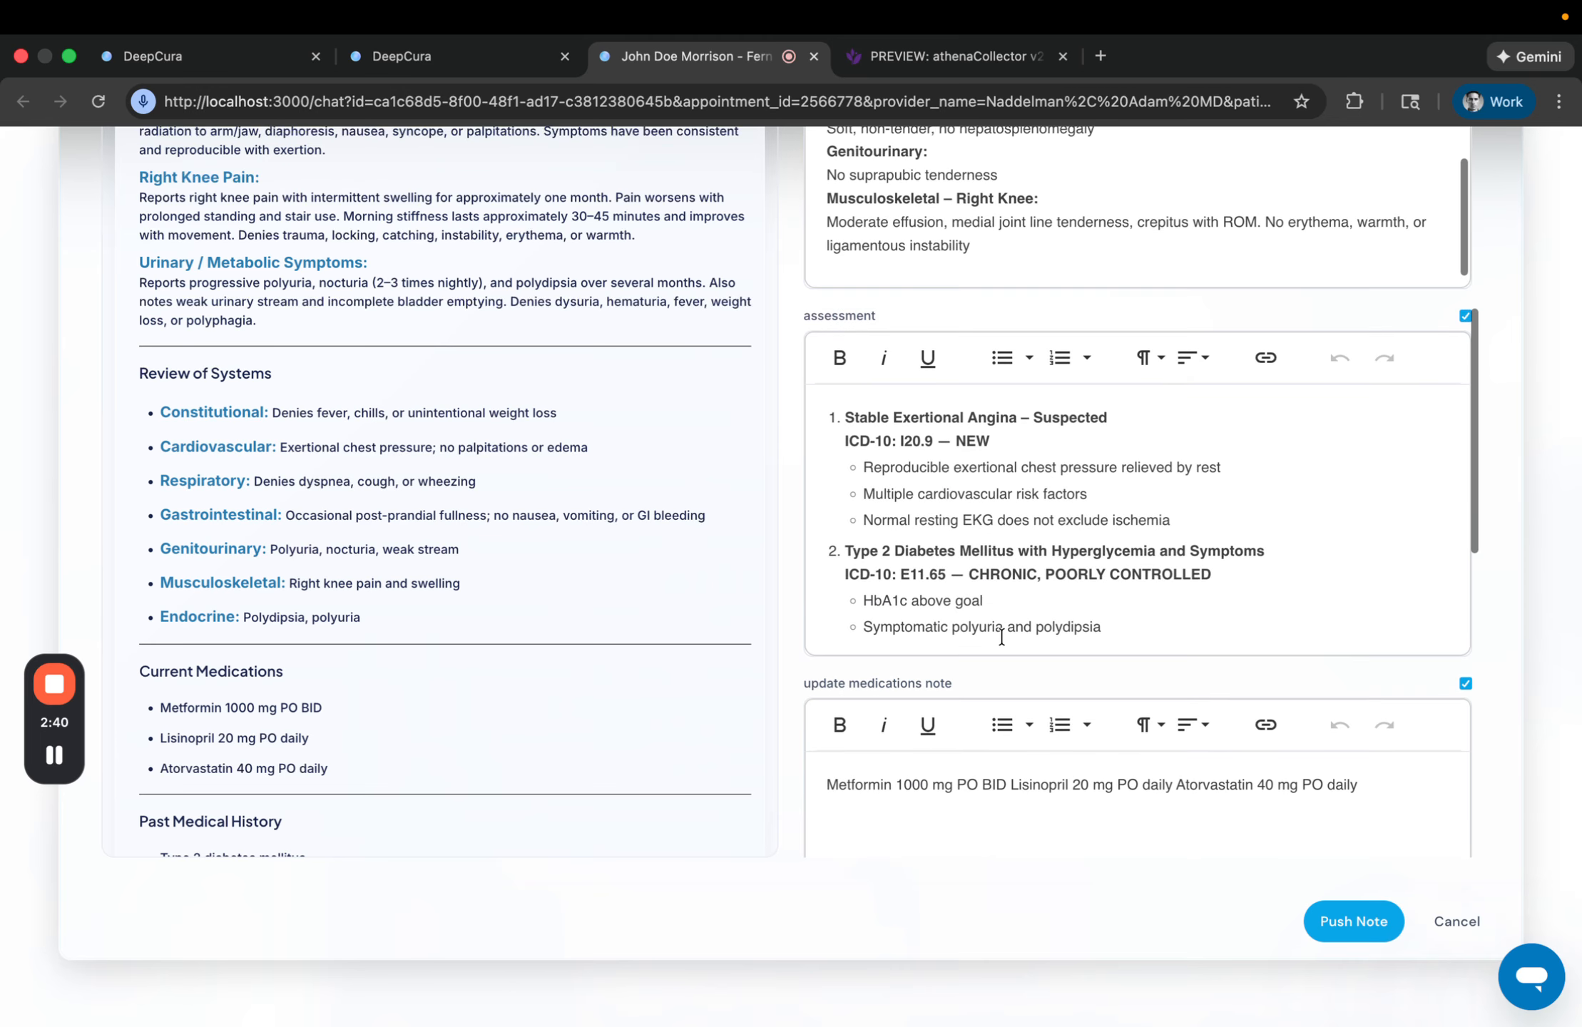
scroll(1009, 464, down, 1)
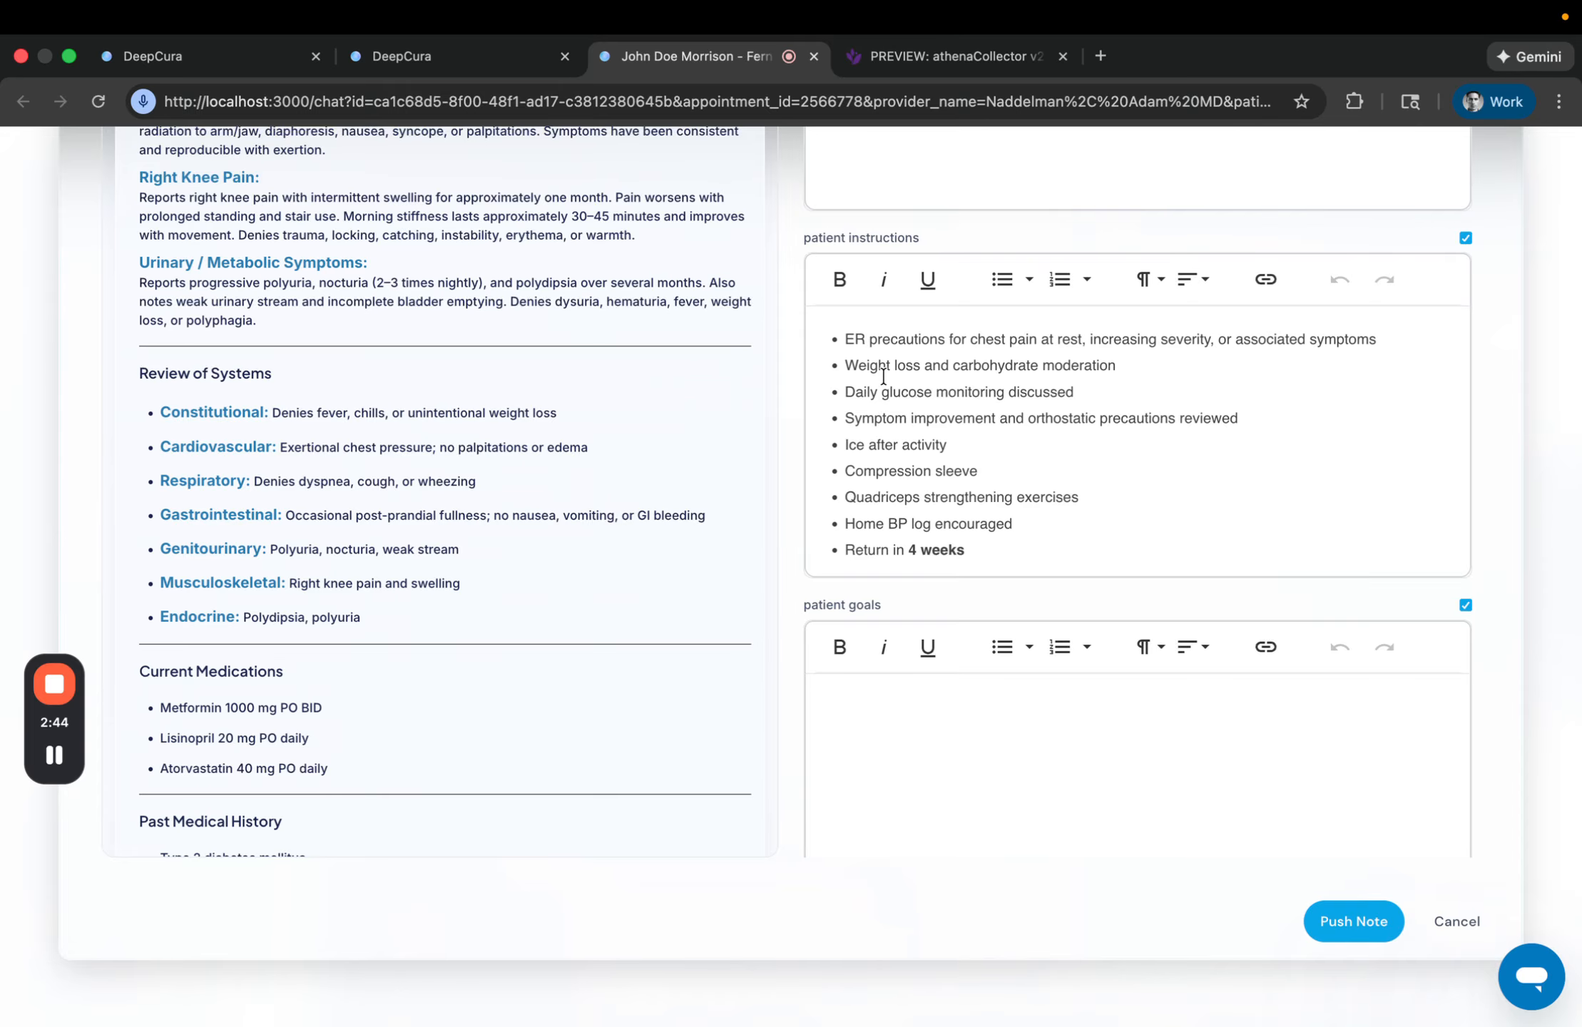
scroll(820, 421, down, 6)
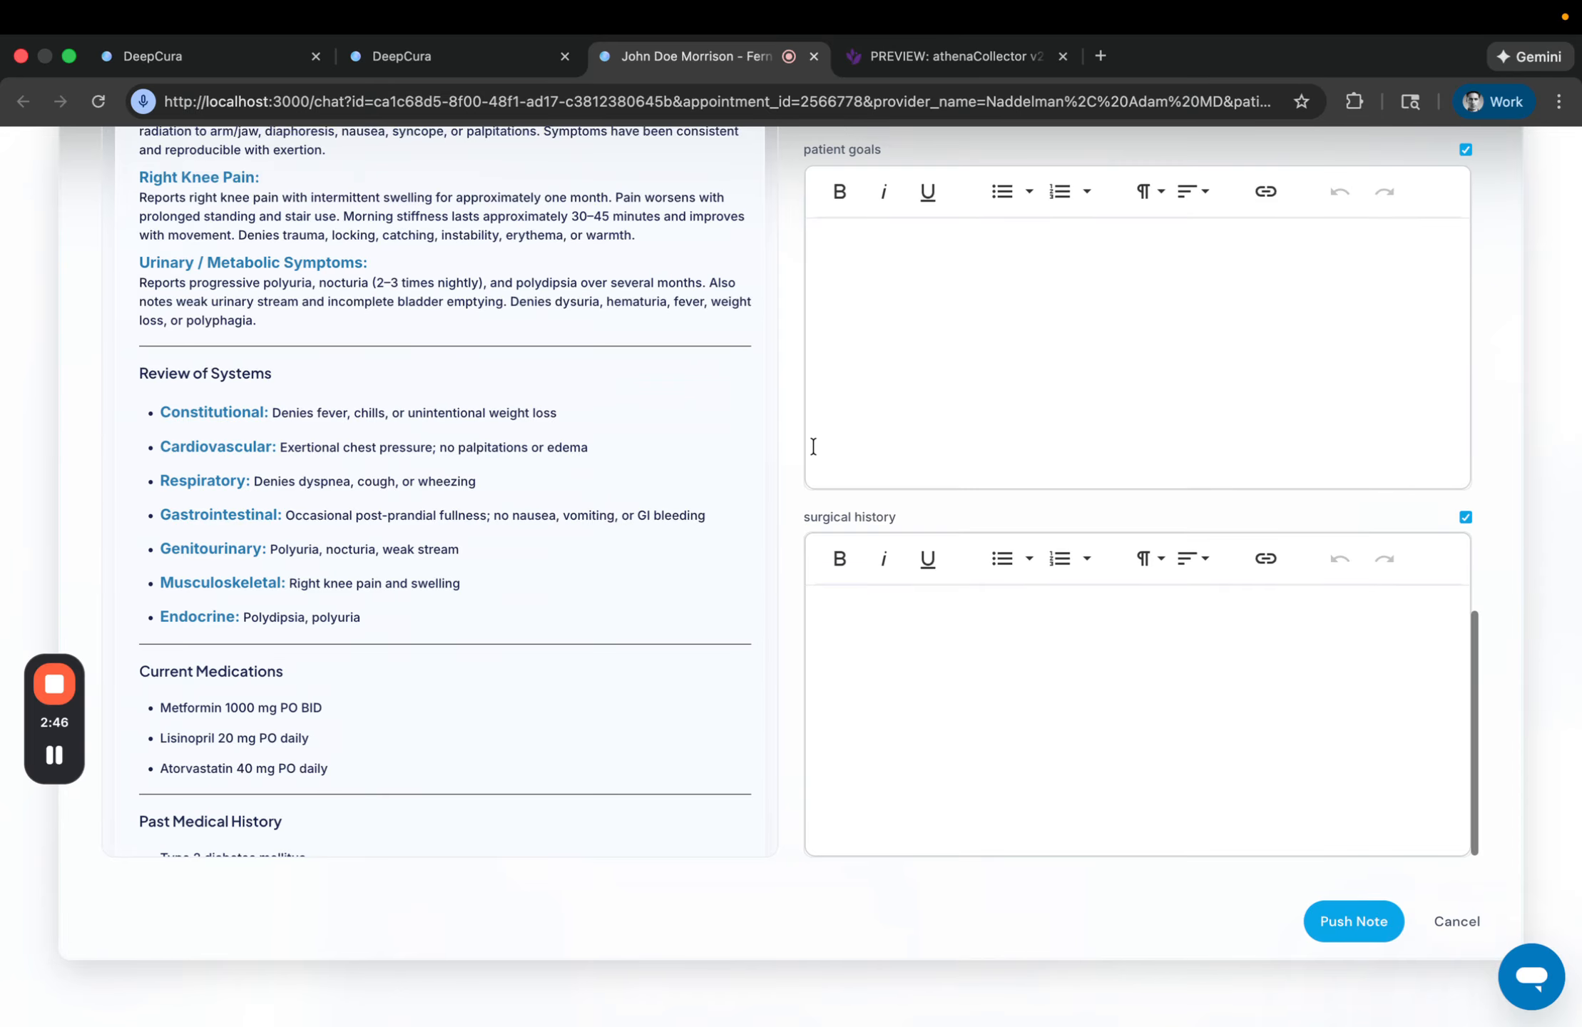
Step: Push the converted note to Athena, then switch to athenaOne and reload the patient's encounter frame
click(1315, 922)
mouse_move(1574, 11)
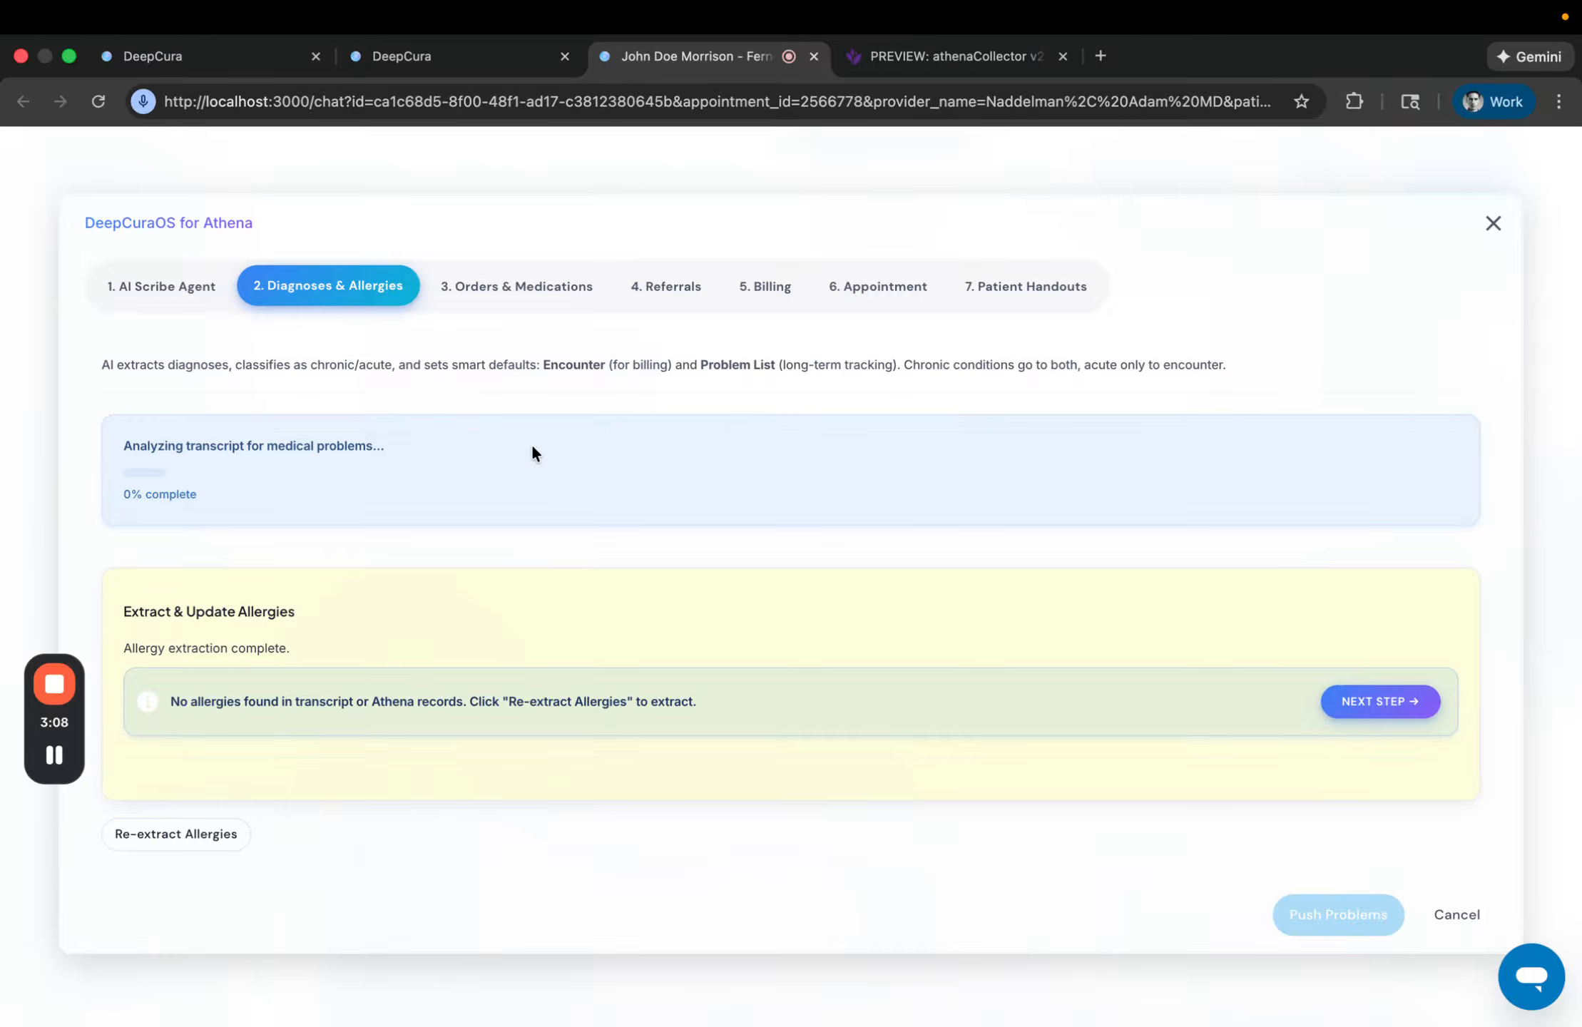
click(941, 57)
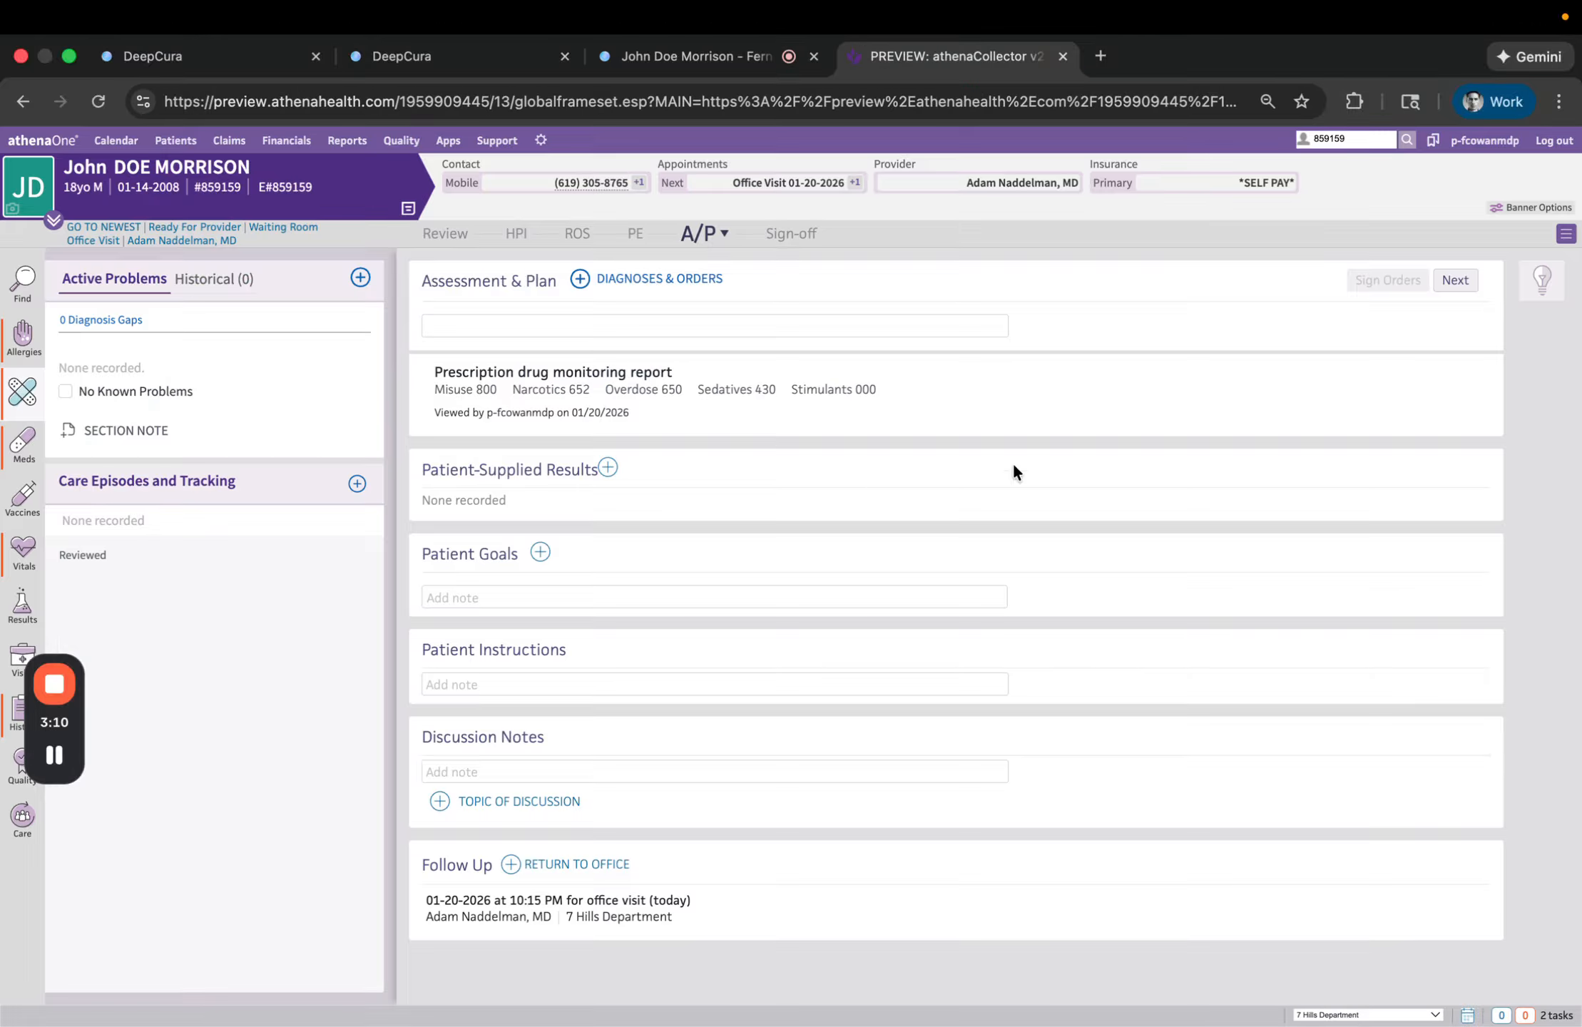
right_click(1138, 423)
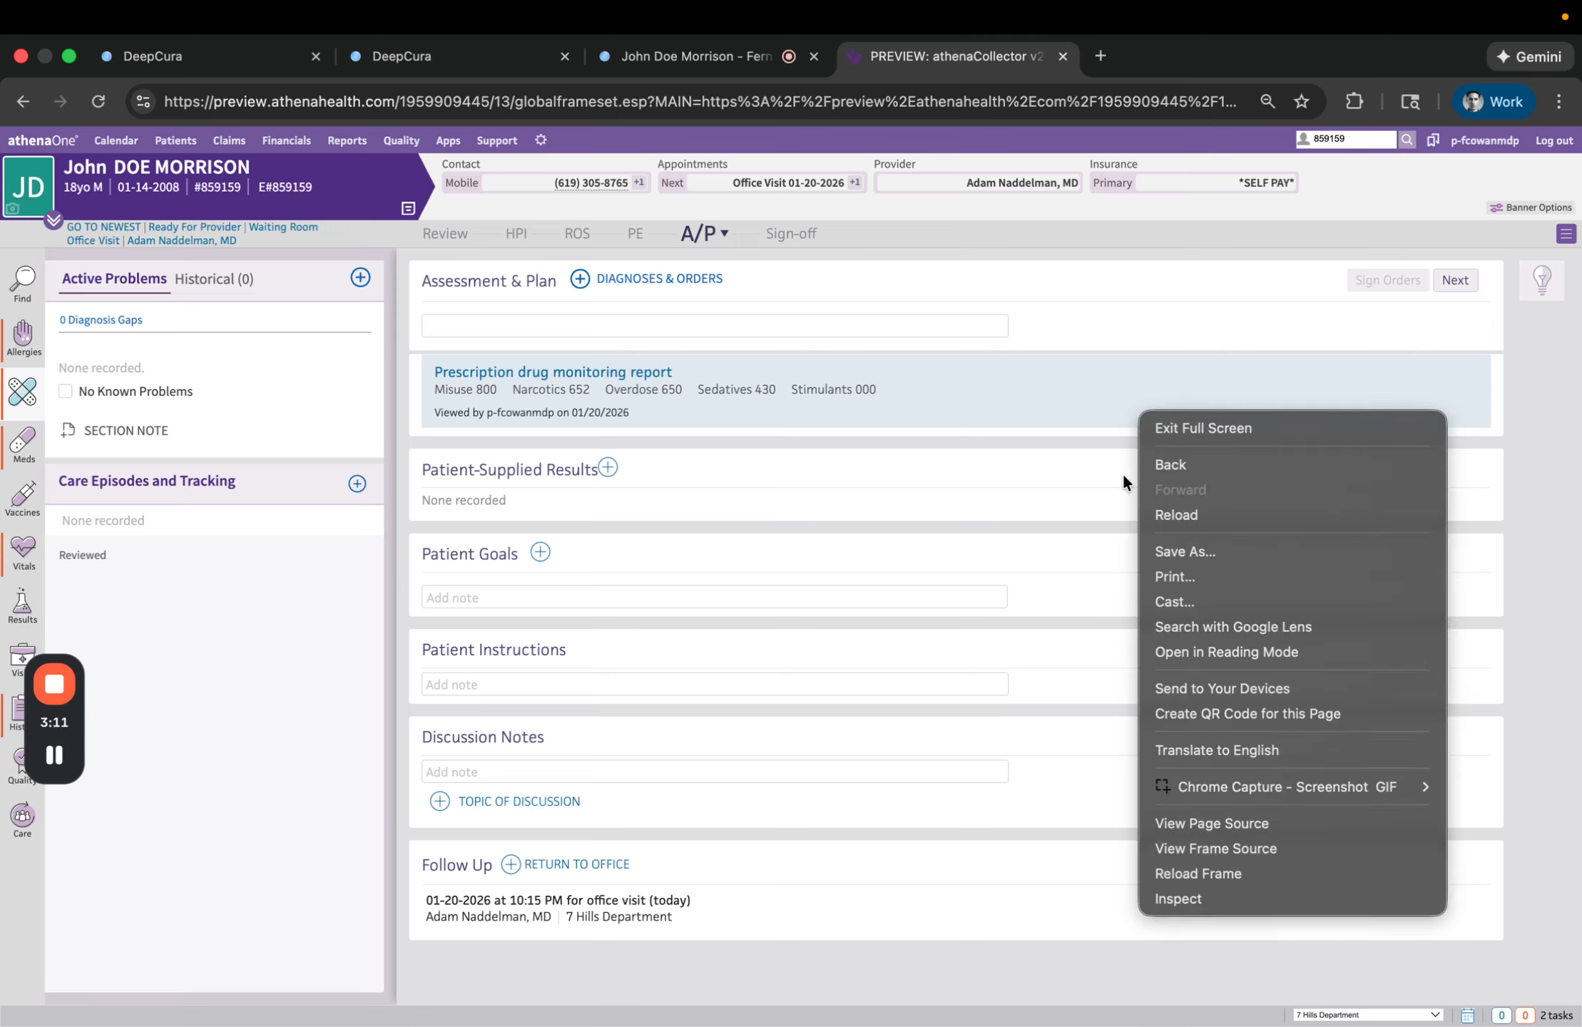
click(1182, 880)
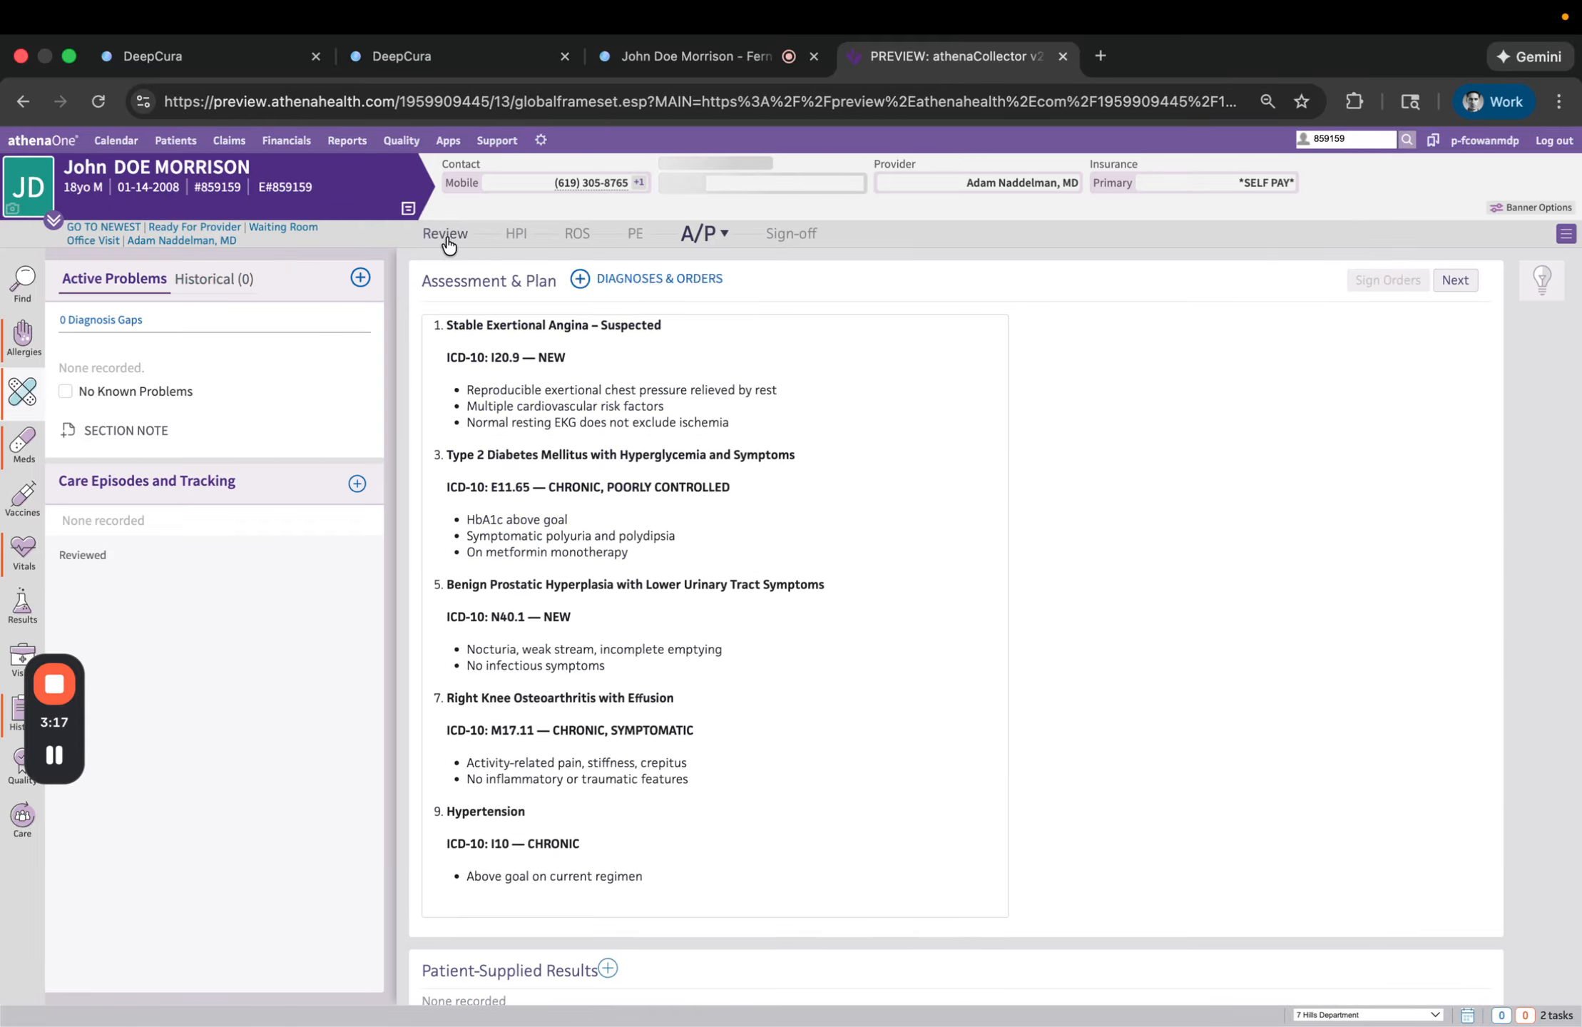
Step: Examine the pushed note in the encounter's Review, HPI, ROS, Physical Exam and Assessment & Plan sections
click(445, 236)
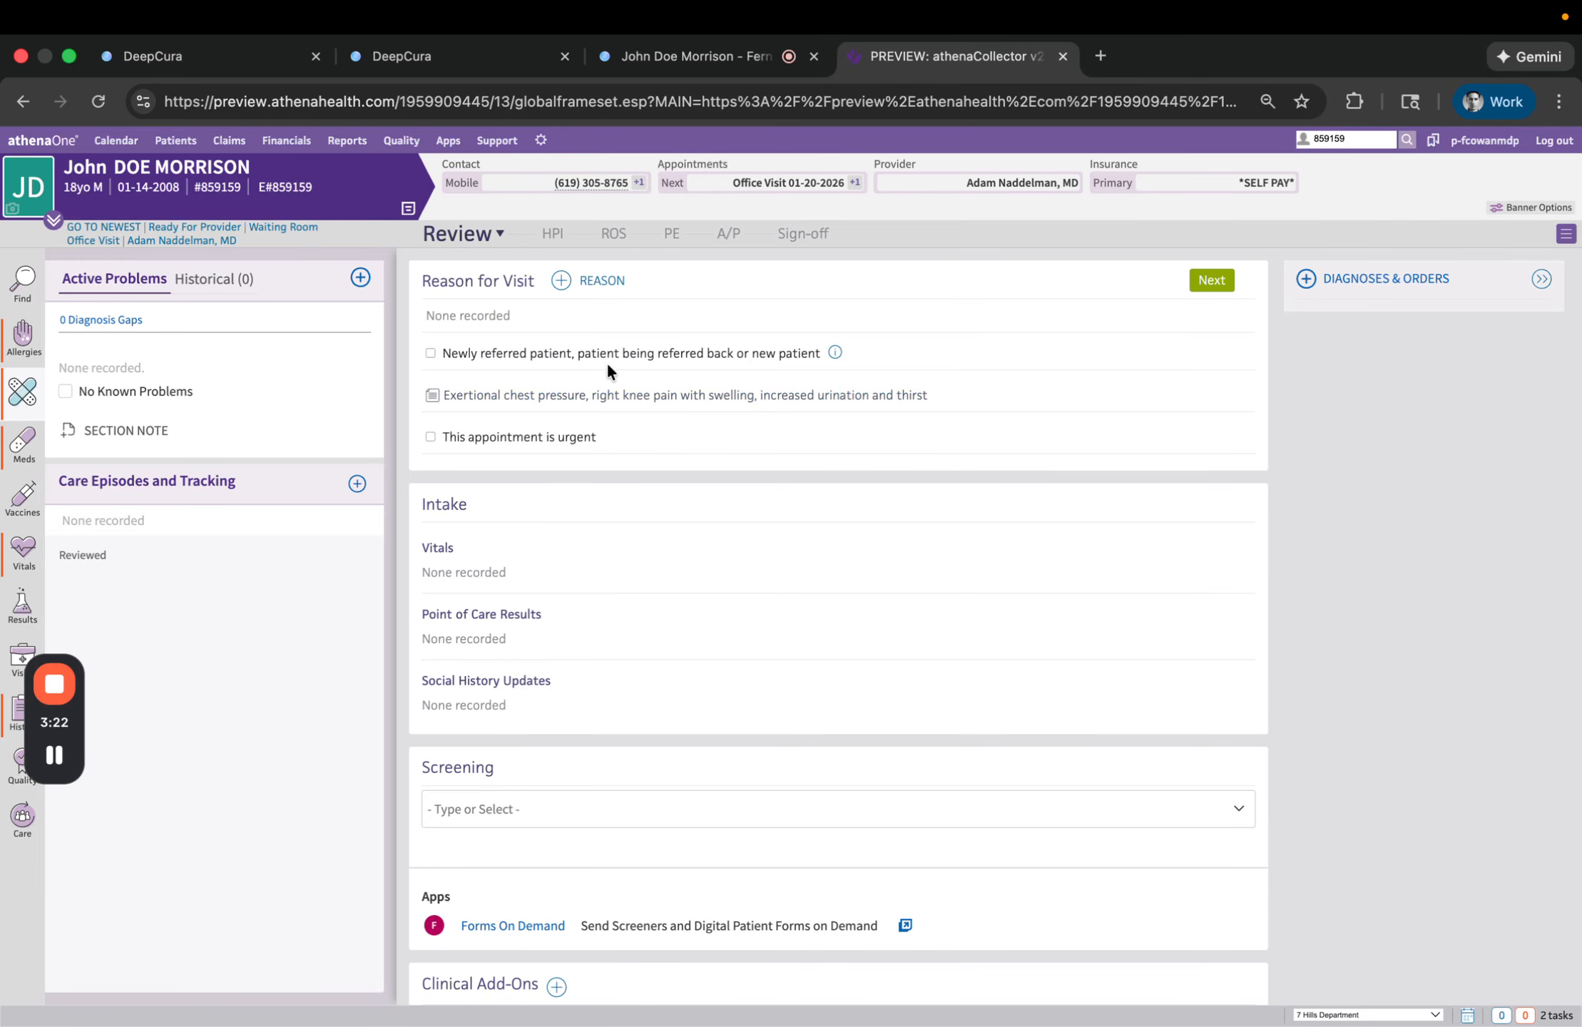
click(551, 235)
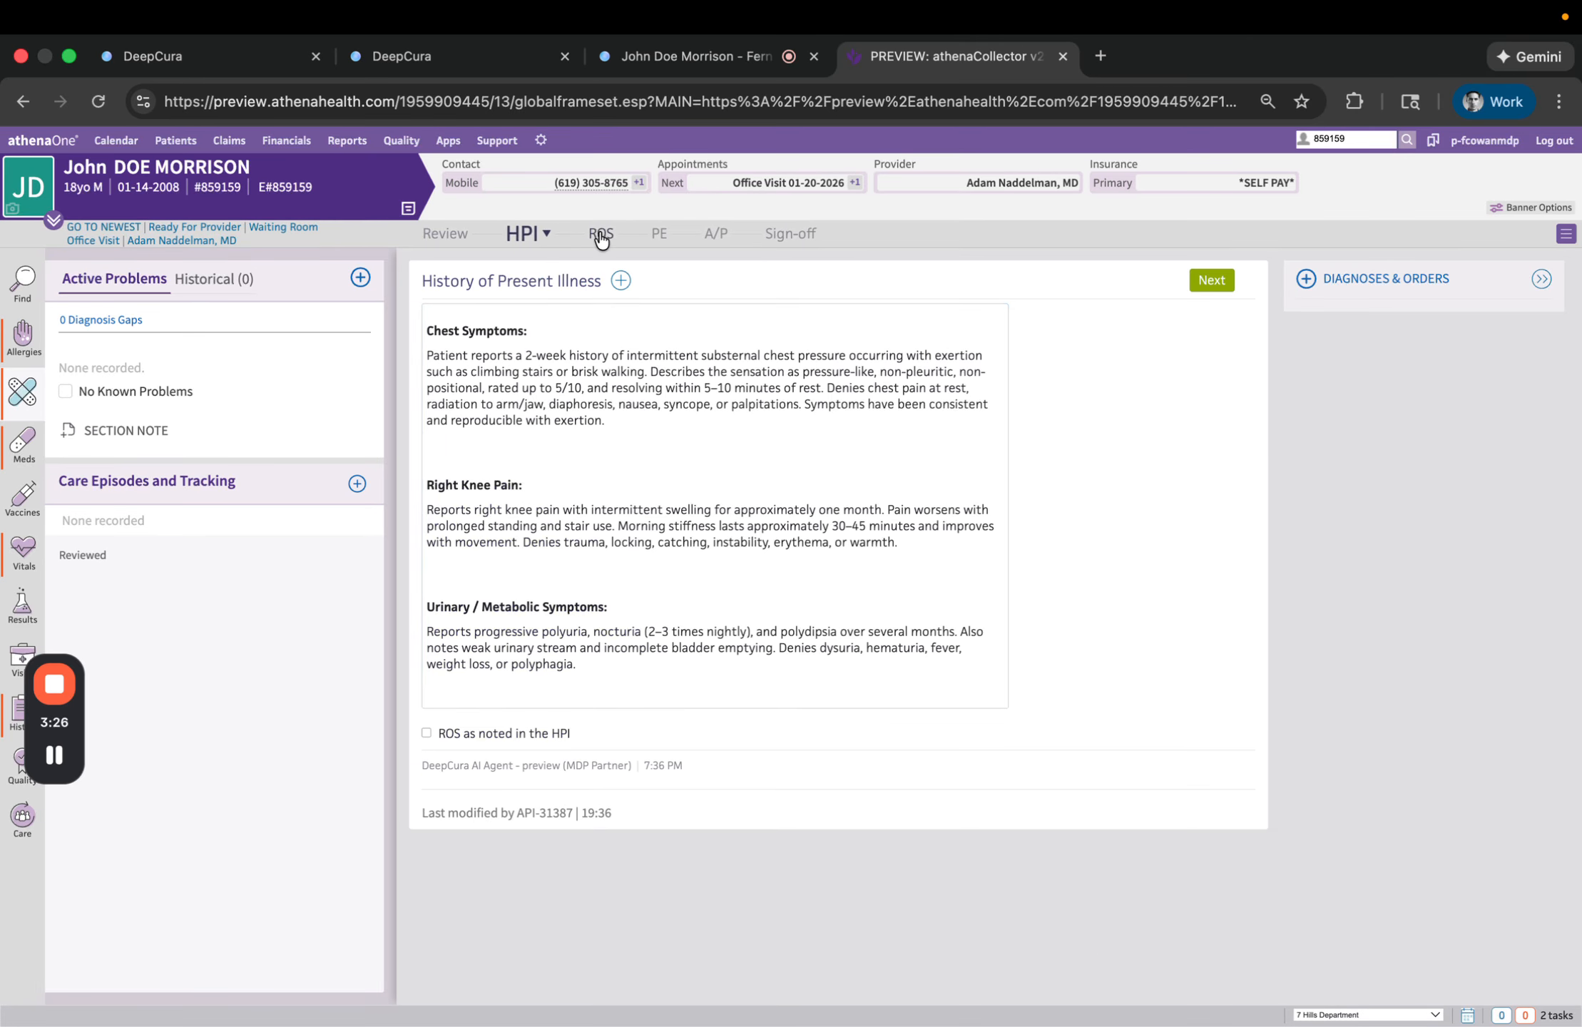
click(600, 235)
click(662, 235)
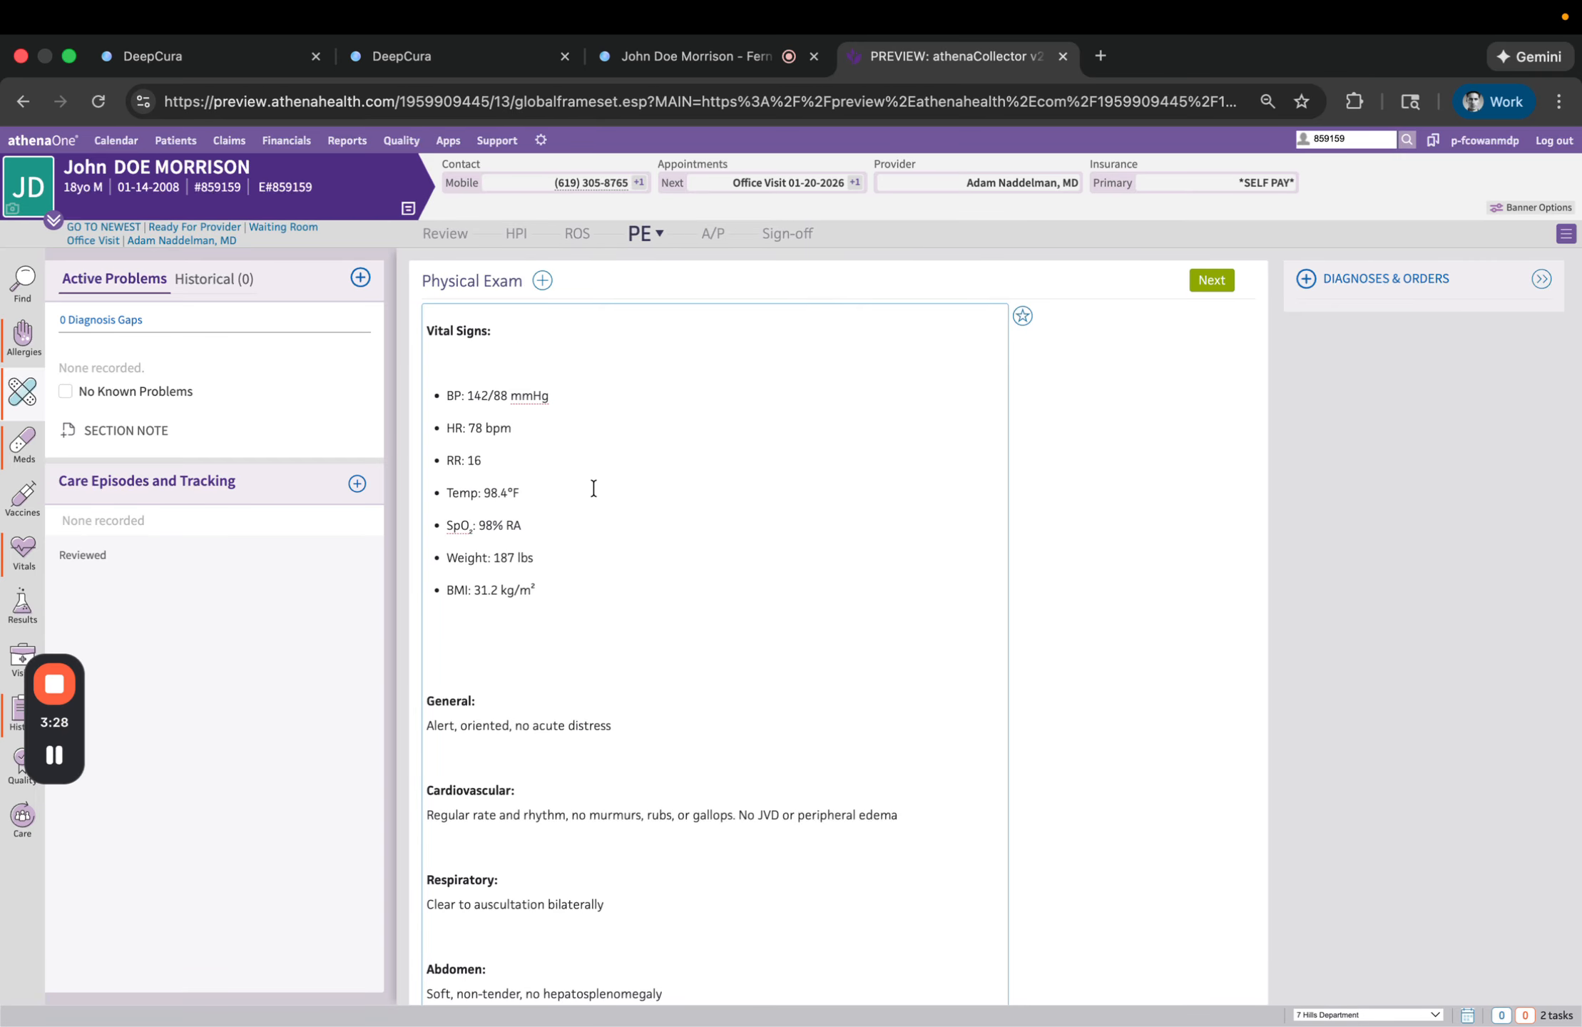
scroll(593, 488, down, 5)
click(711, 234)
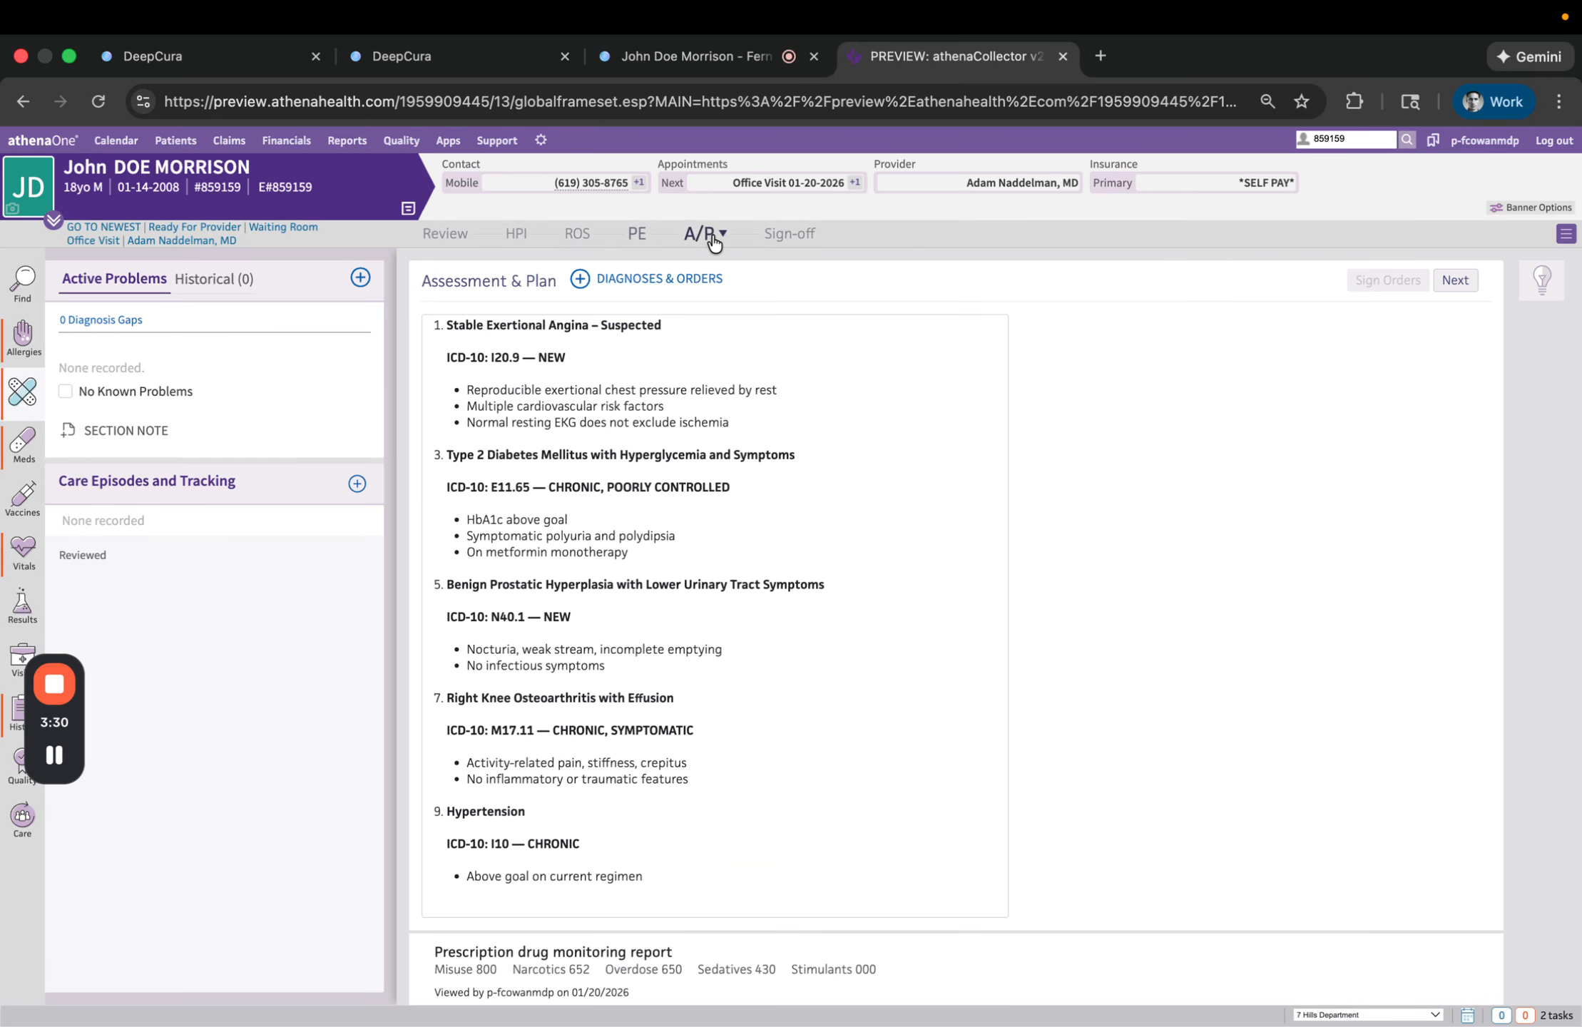
scroll(662, 474, down, 10)
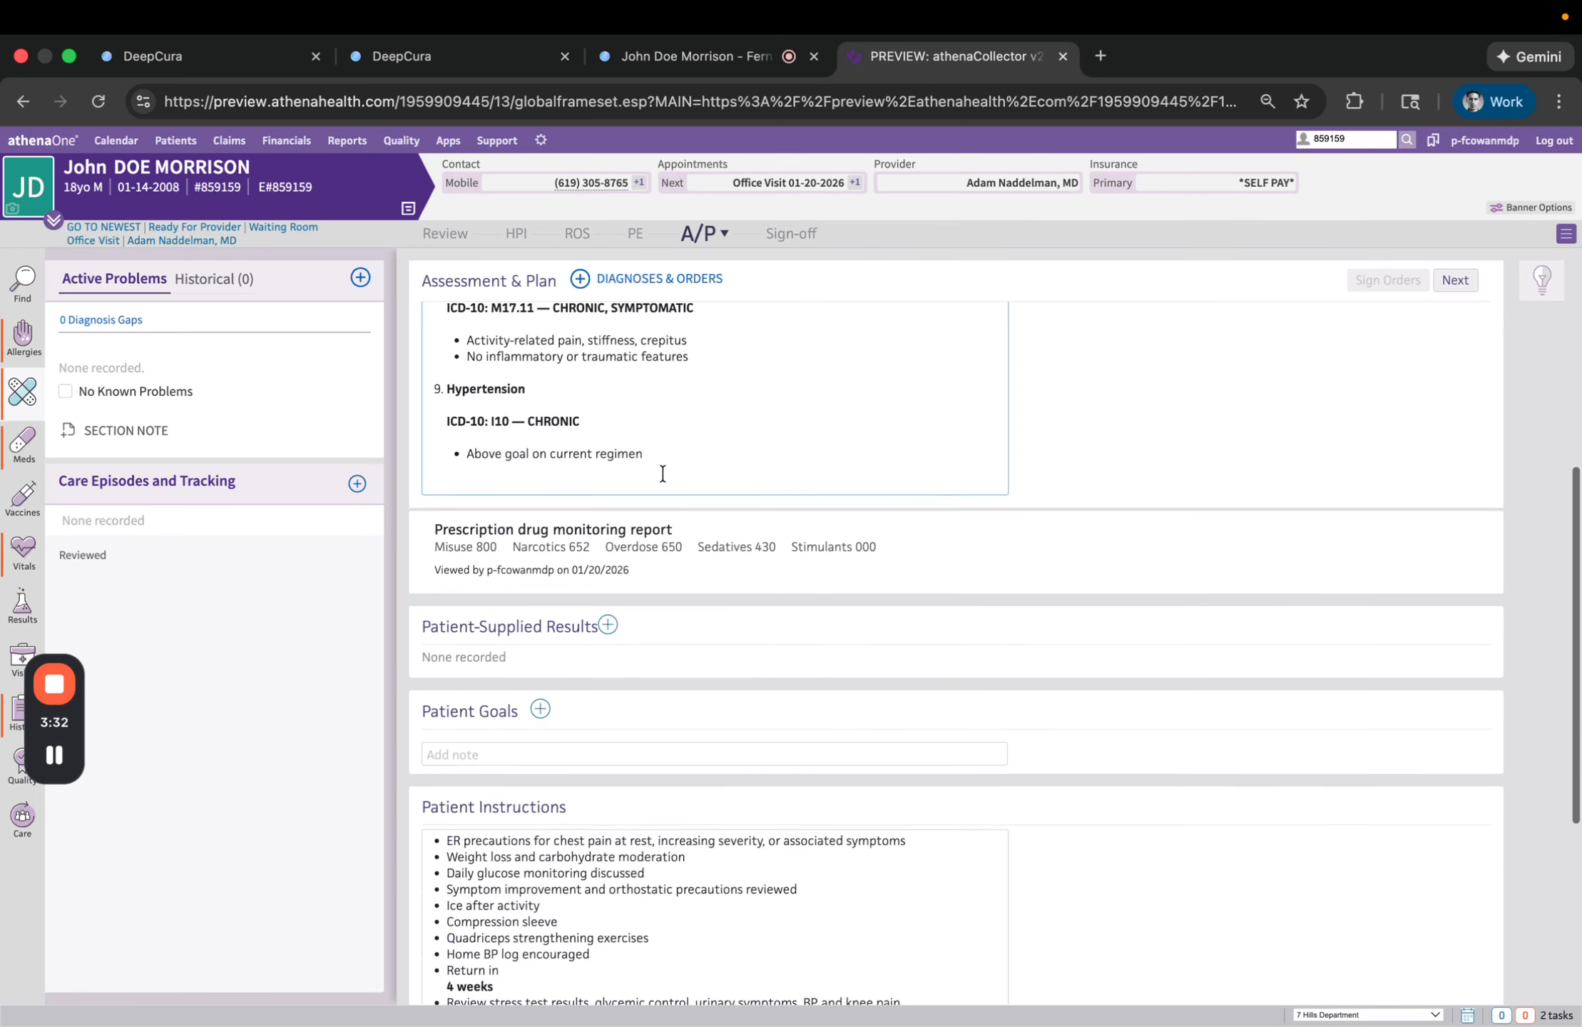
scroll(662, 473, up, 10)
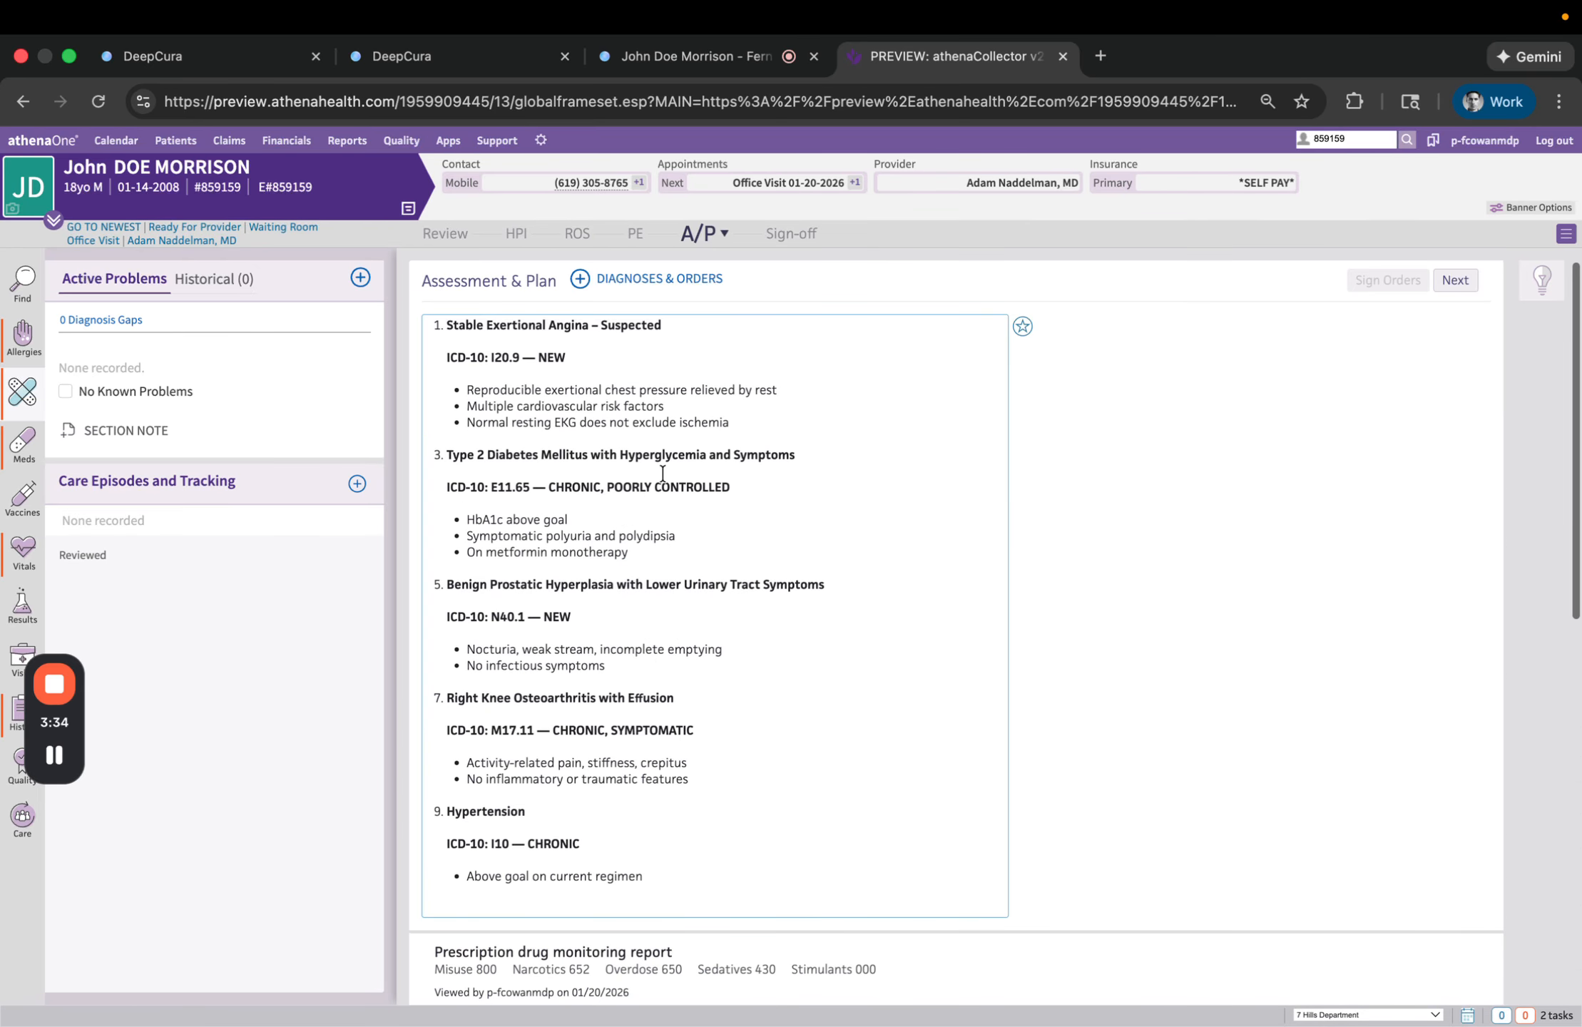
Step: Return to DeepCura, review the extracted diagnoses, AI documentation suggestions and allergies, and push the problems to Athena
click(642, 56)
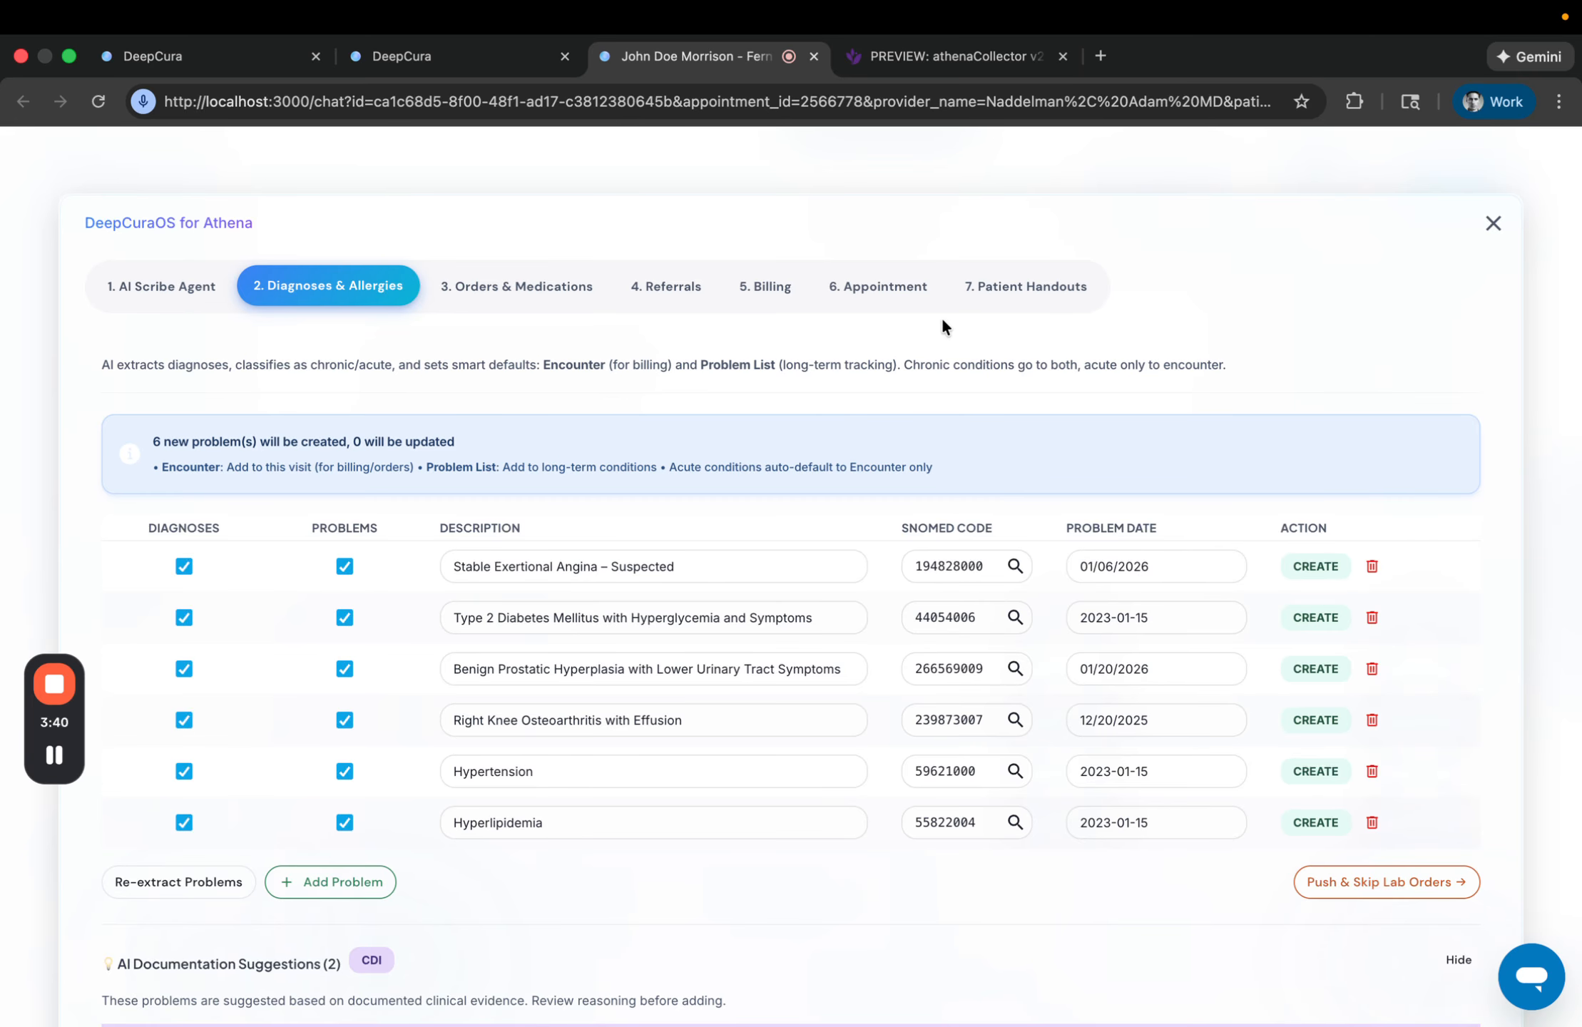
scroll(918, 383, down, 3)
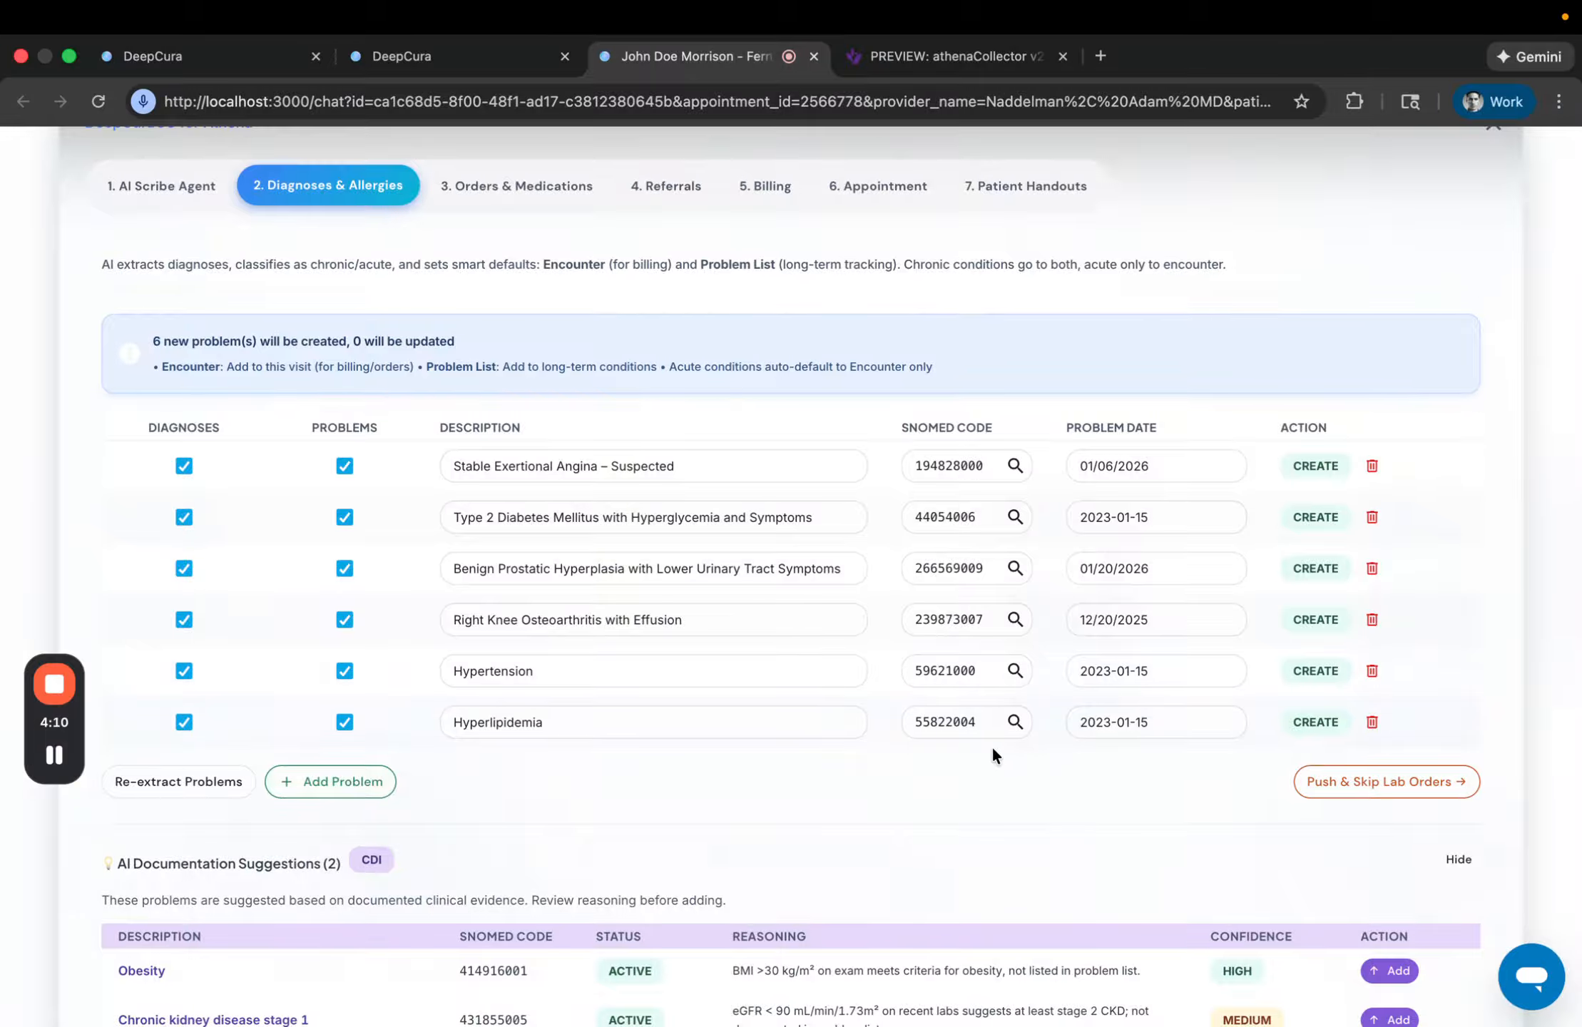
scroll(991, 746, down, 2)
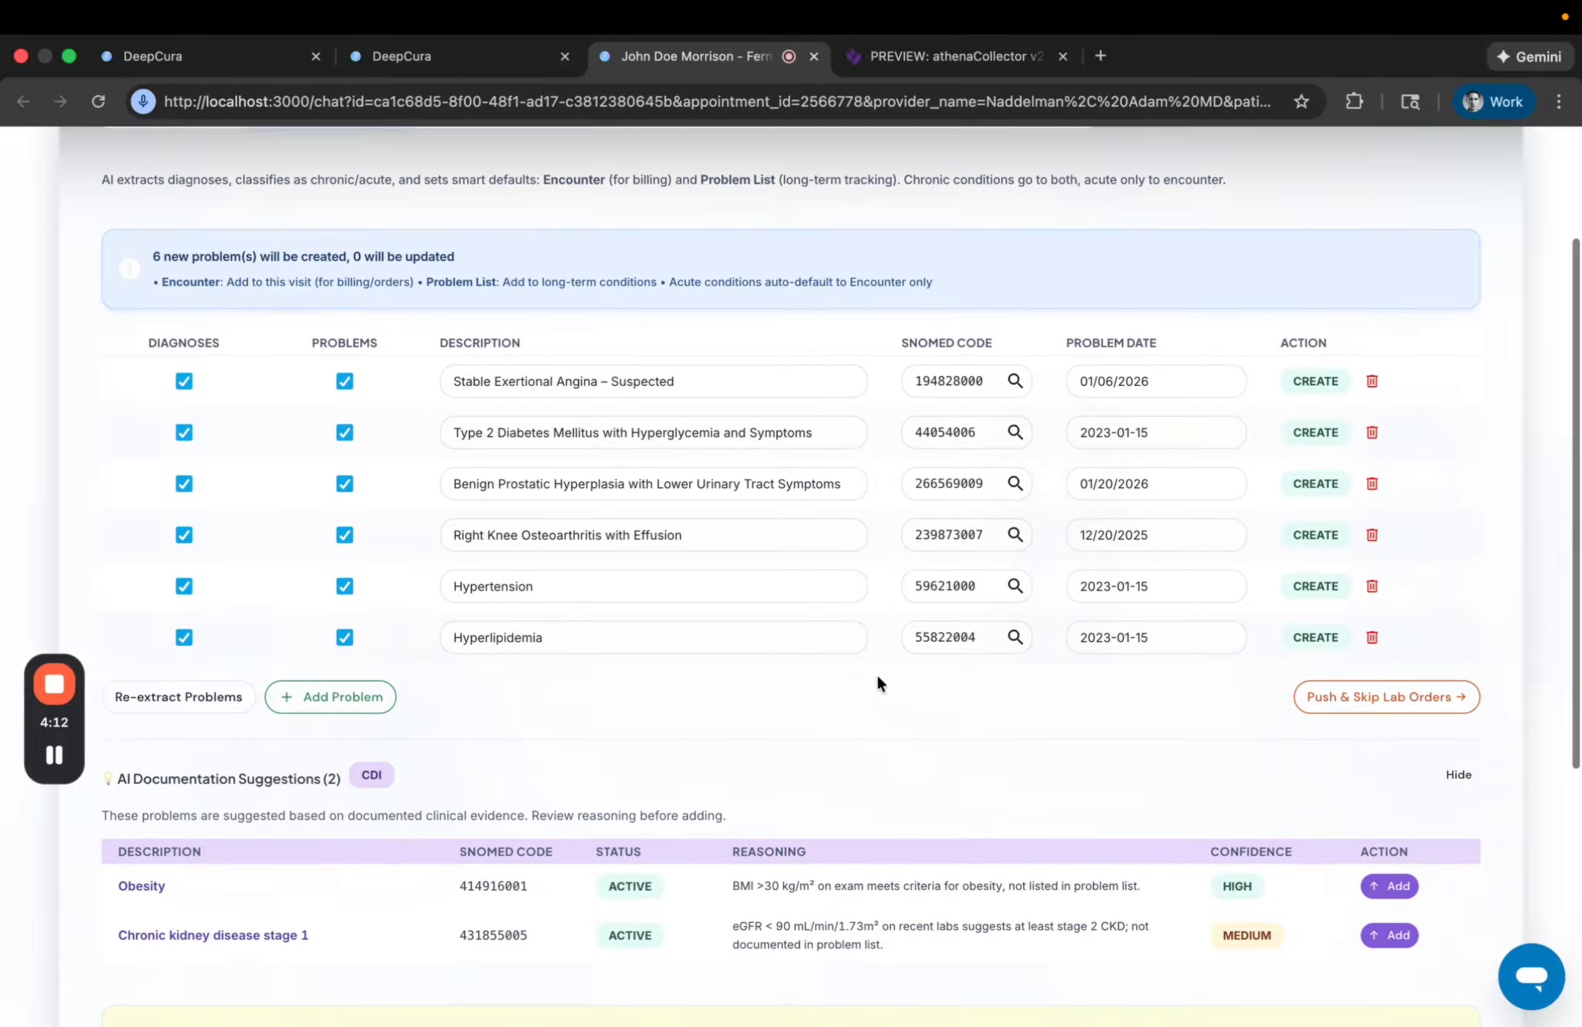
scroll(701, 694, down, 5)
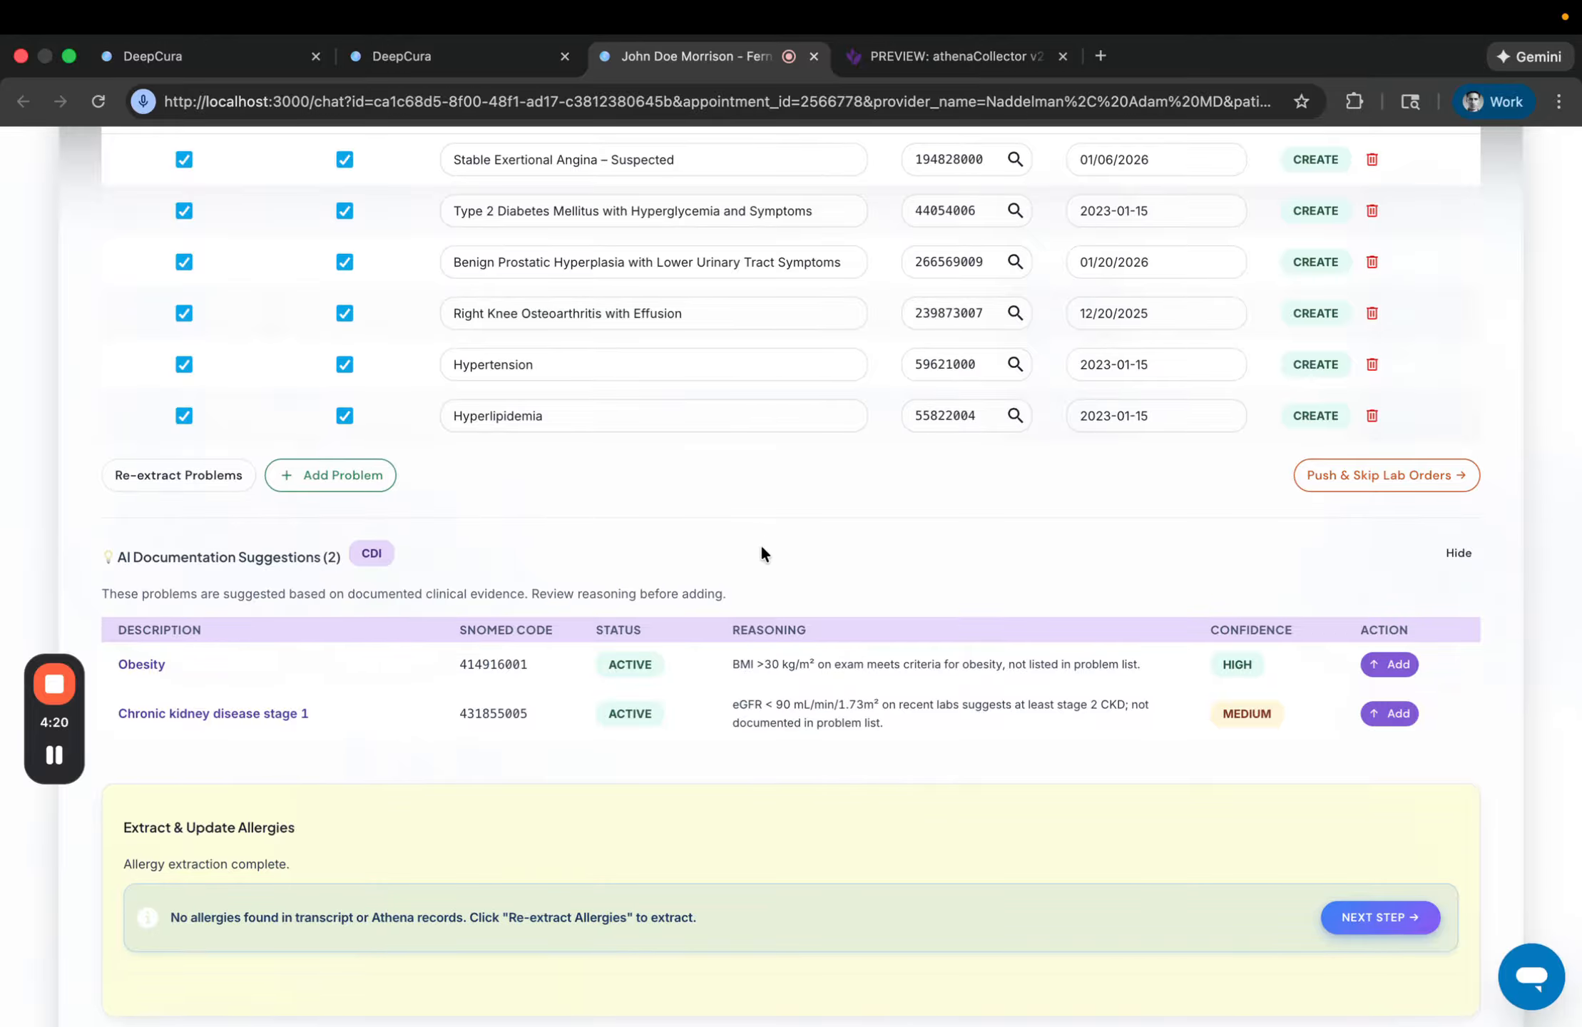
scroll(760, 548, down, 5)
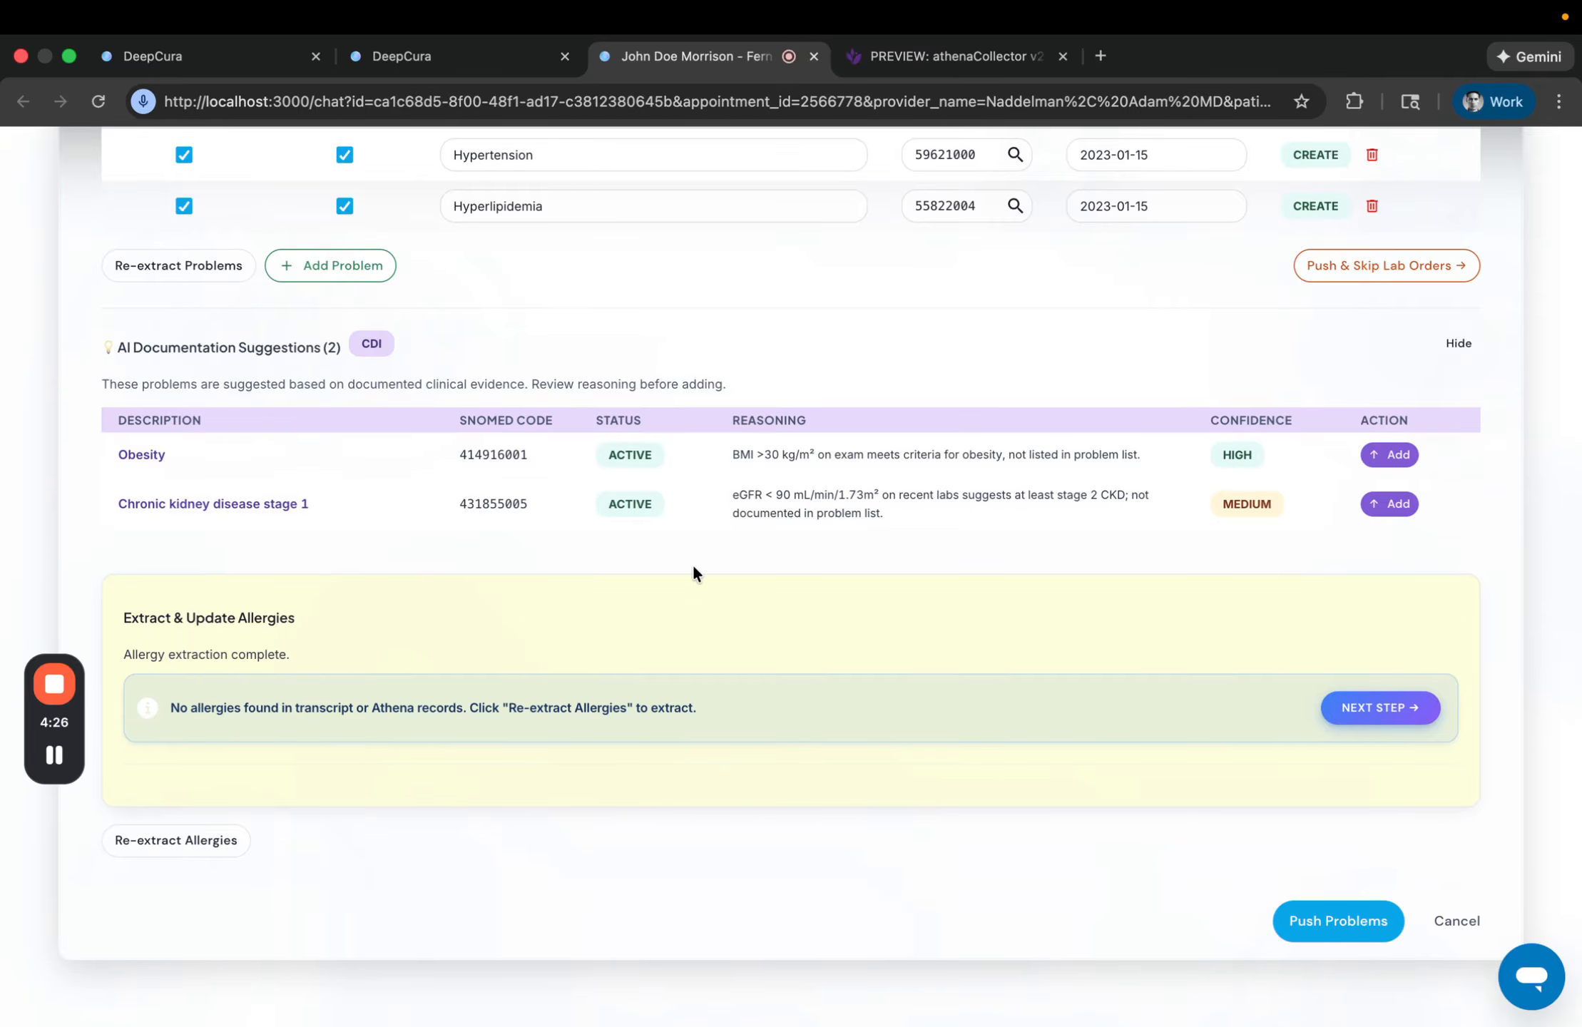
scroll(694, 570, up, 12)
scroll(692, 567, down, 10)
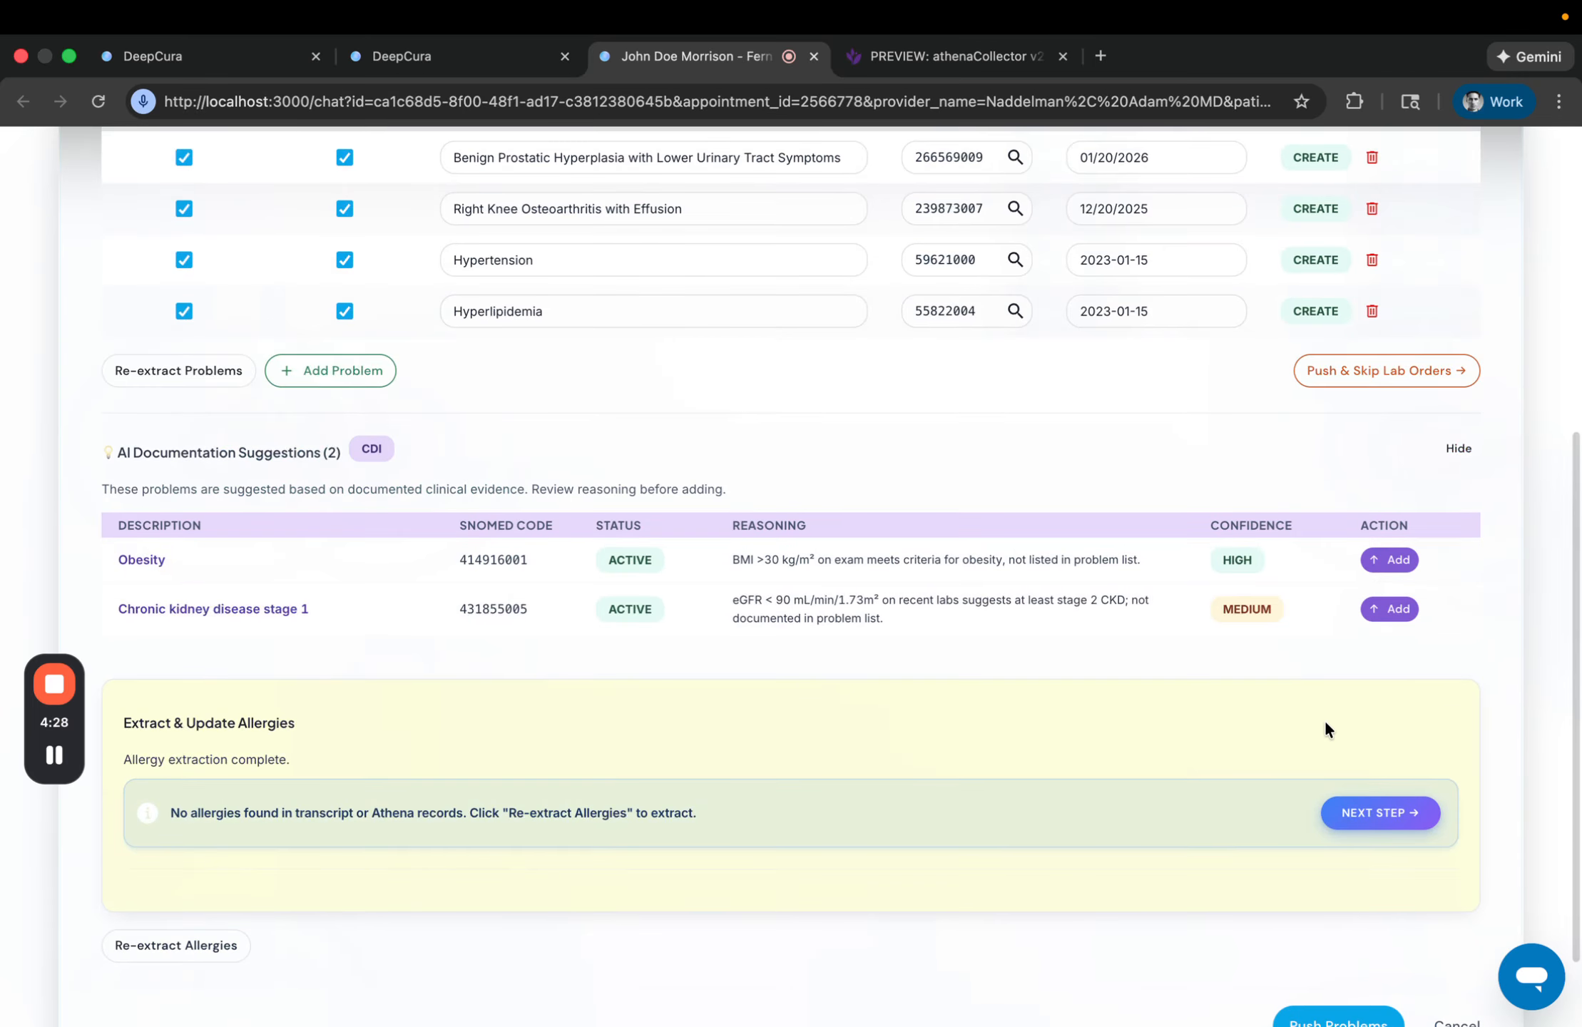
scroll(1325, 719, down, 3)
click(1318, 919)
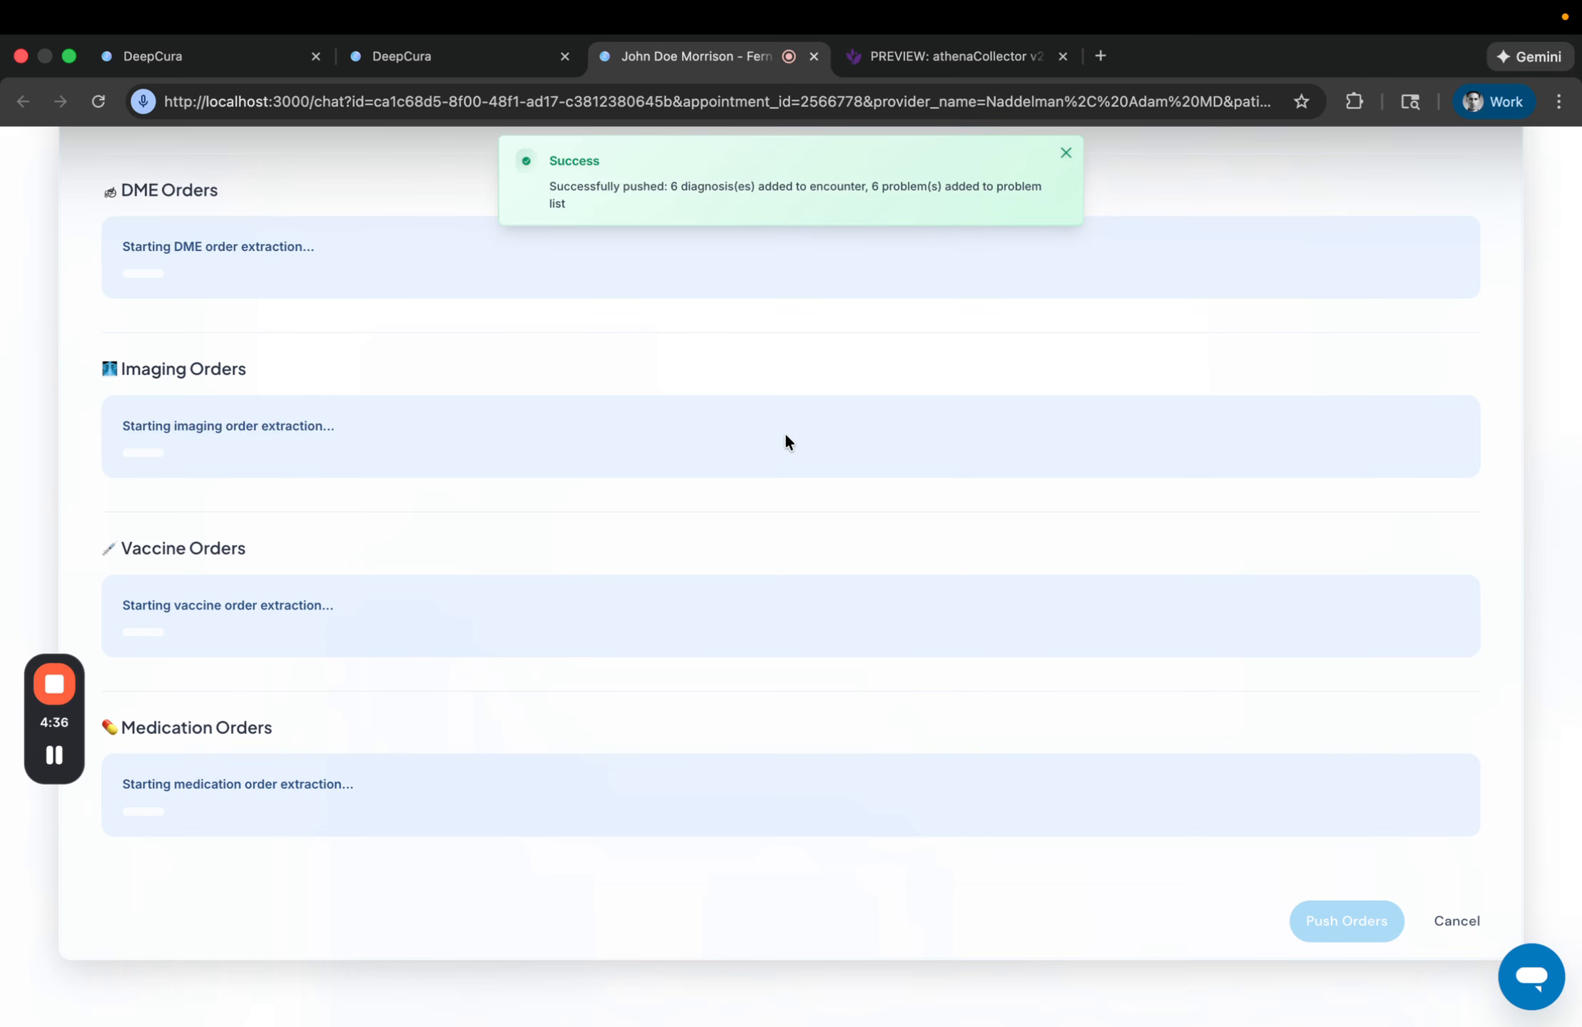
Step: Switch to athenaOne, look over the Assessment & Plan page and reload the encounter frame
click(912, 57)
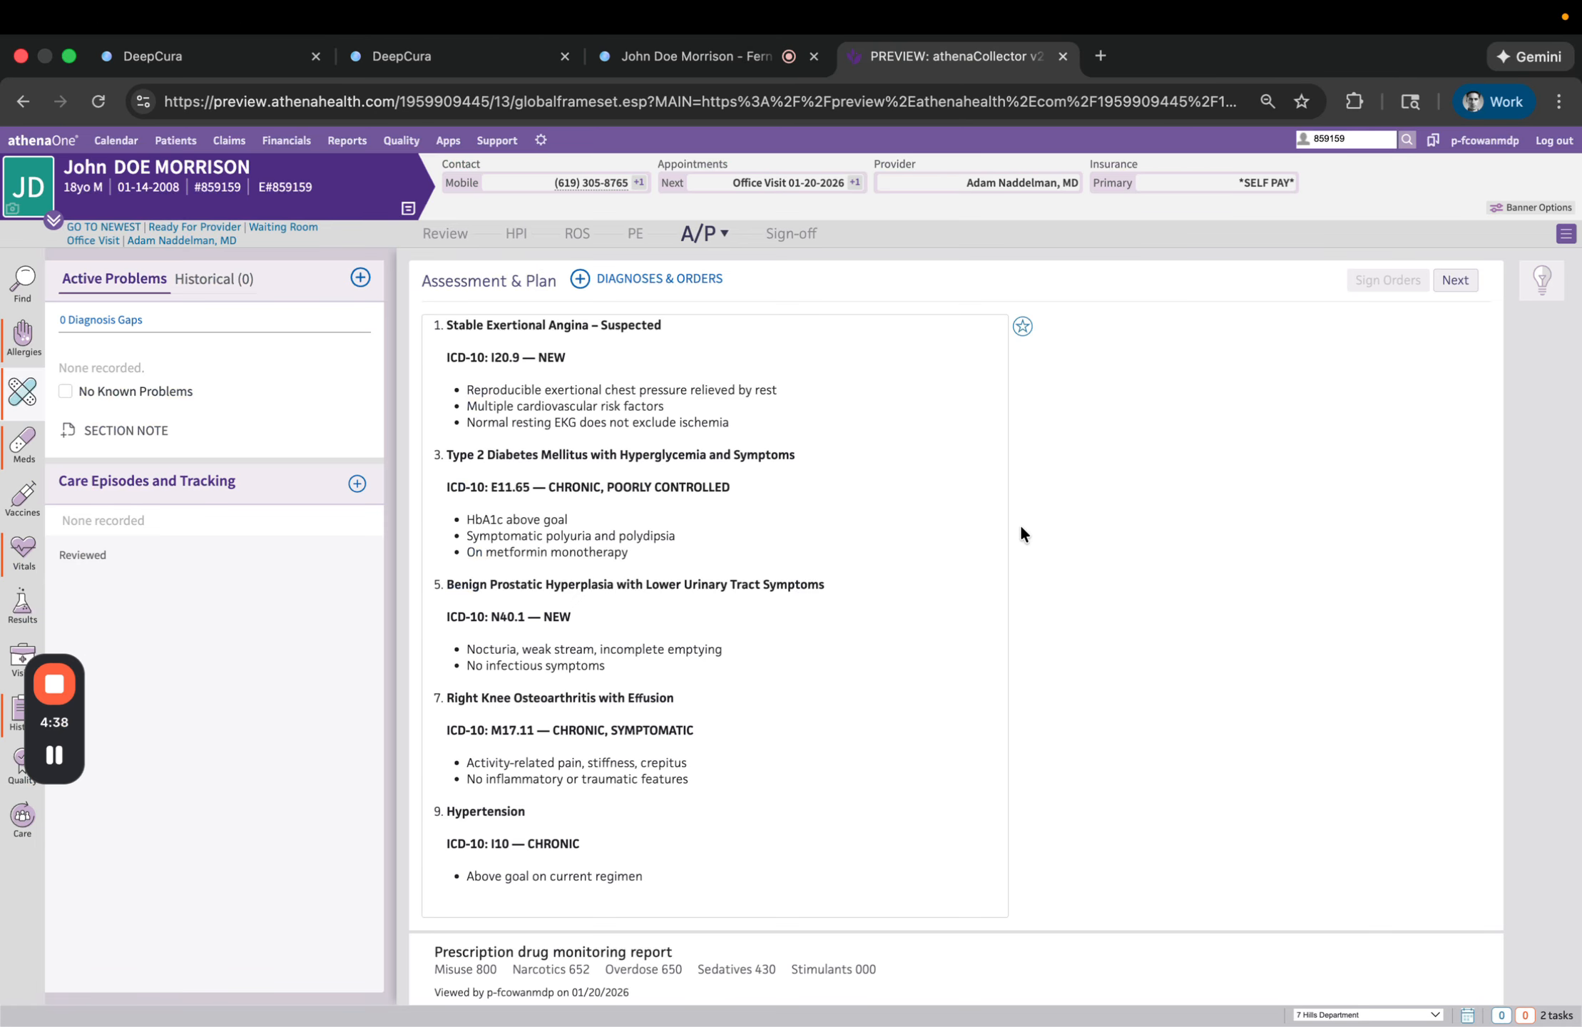
scroll(1078, 593, down, 10)
scroll(1078, 594, up, 8)
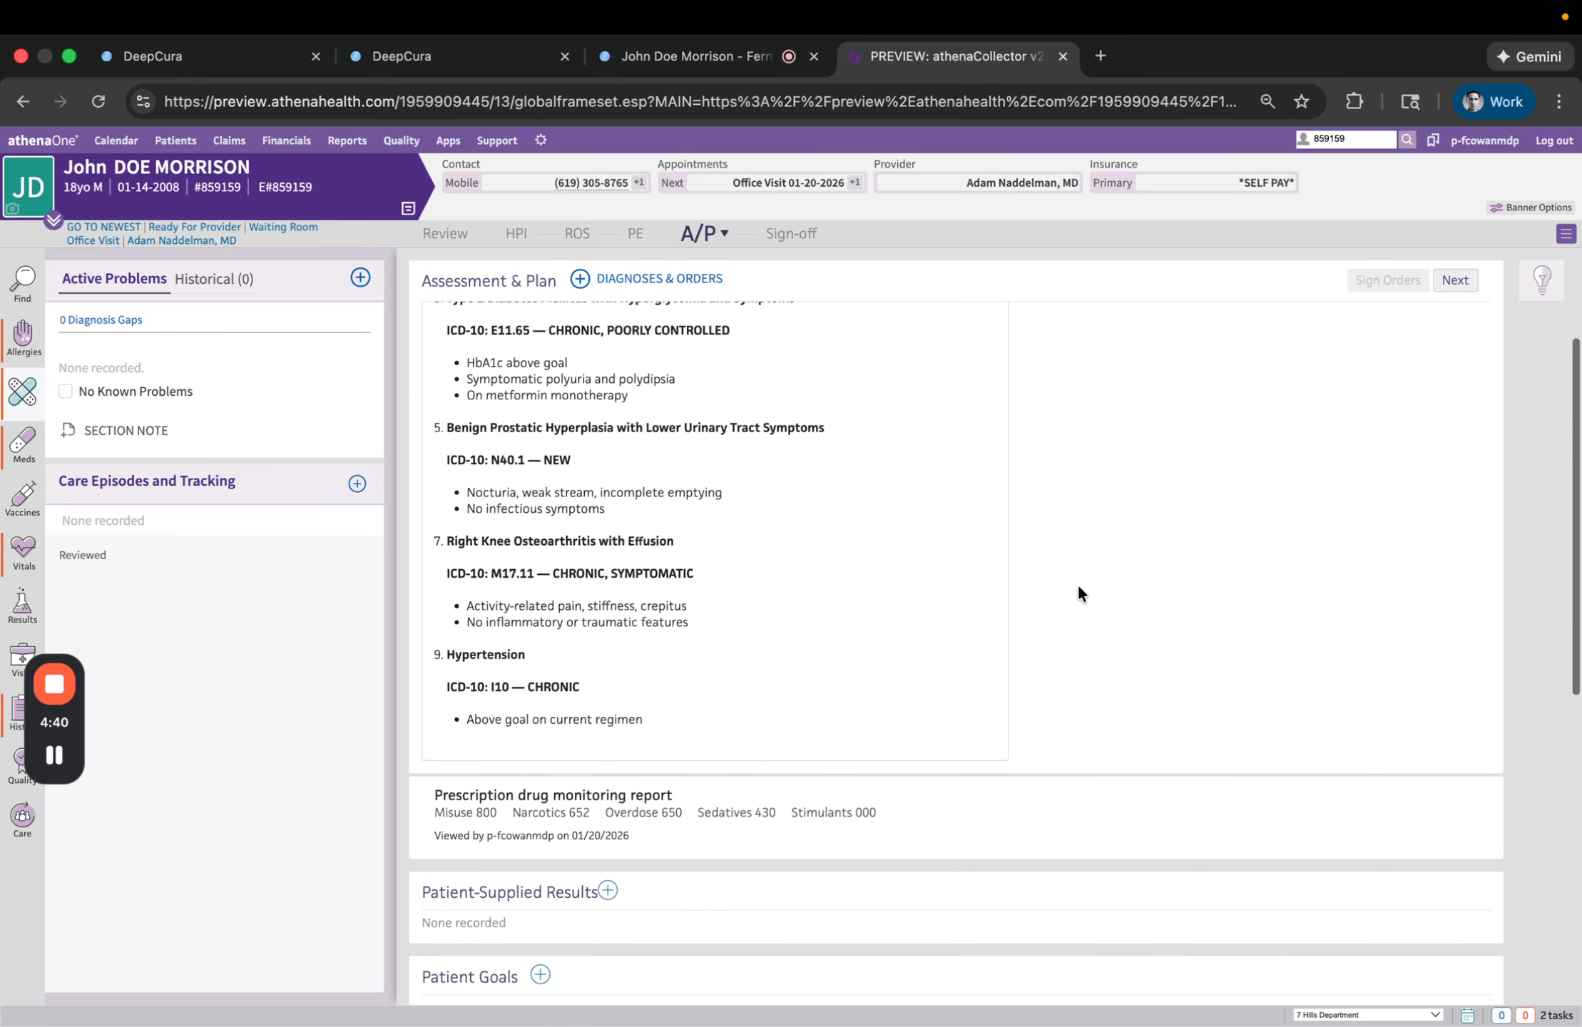
scroll(1078, 594, up, 3)
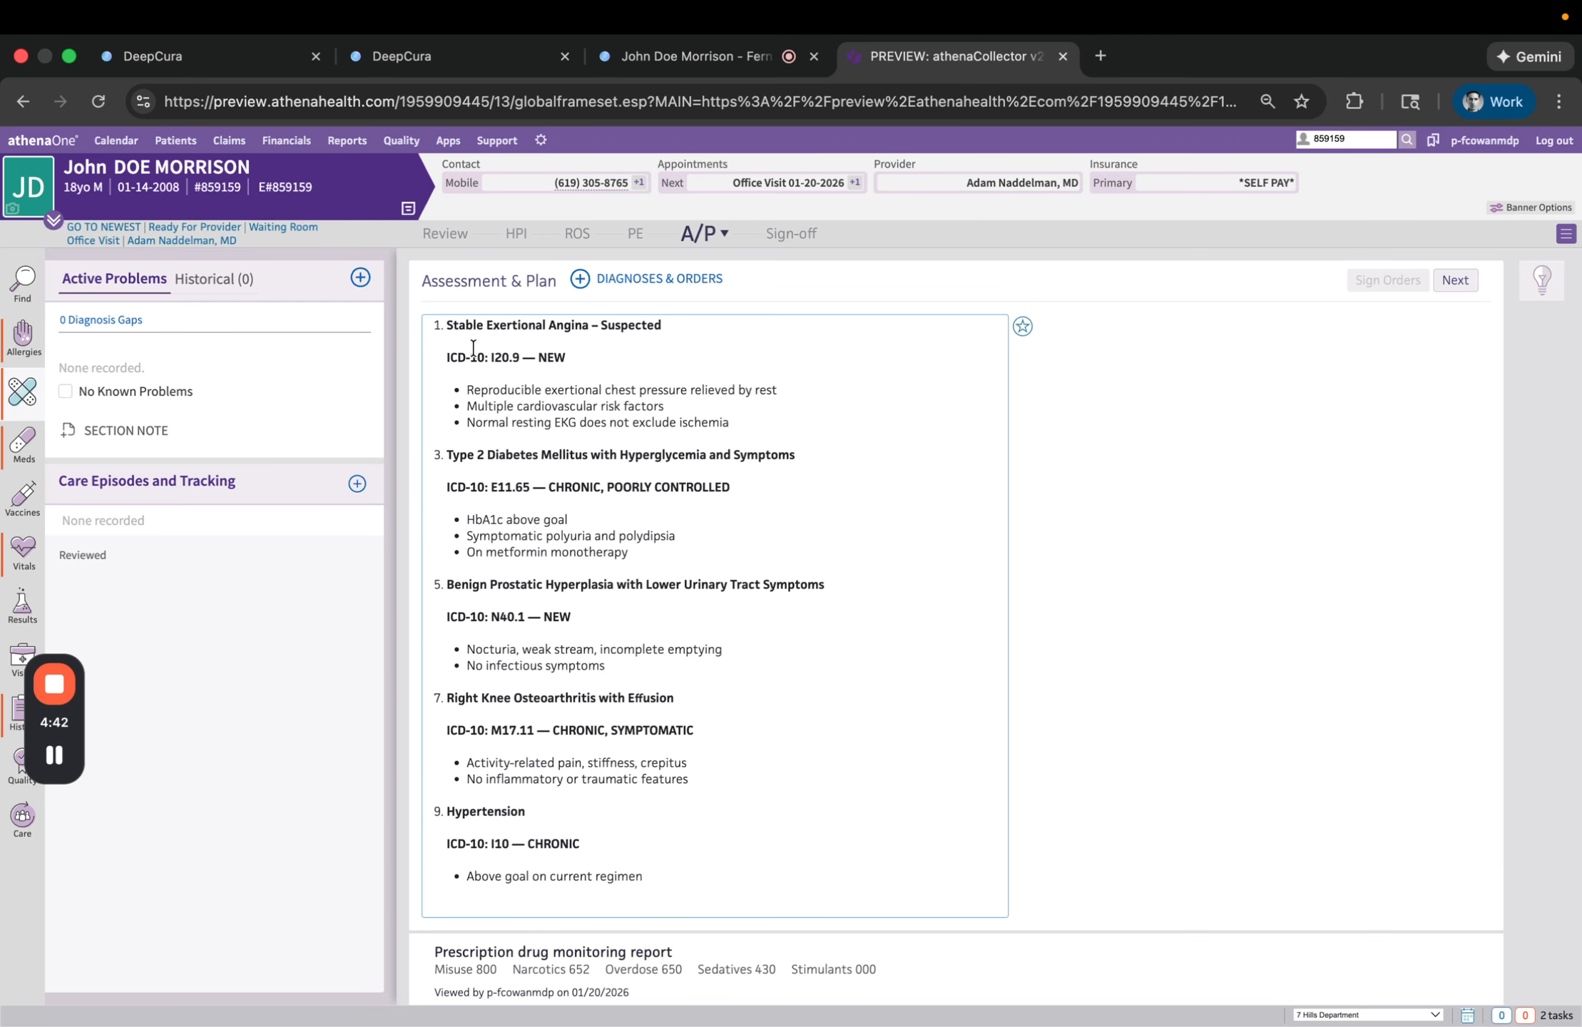
scroll(606, 560, down, 10)
scroll(620, 528, up, 10)
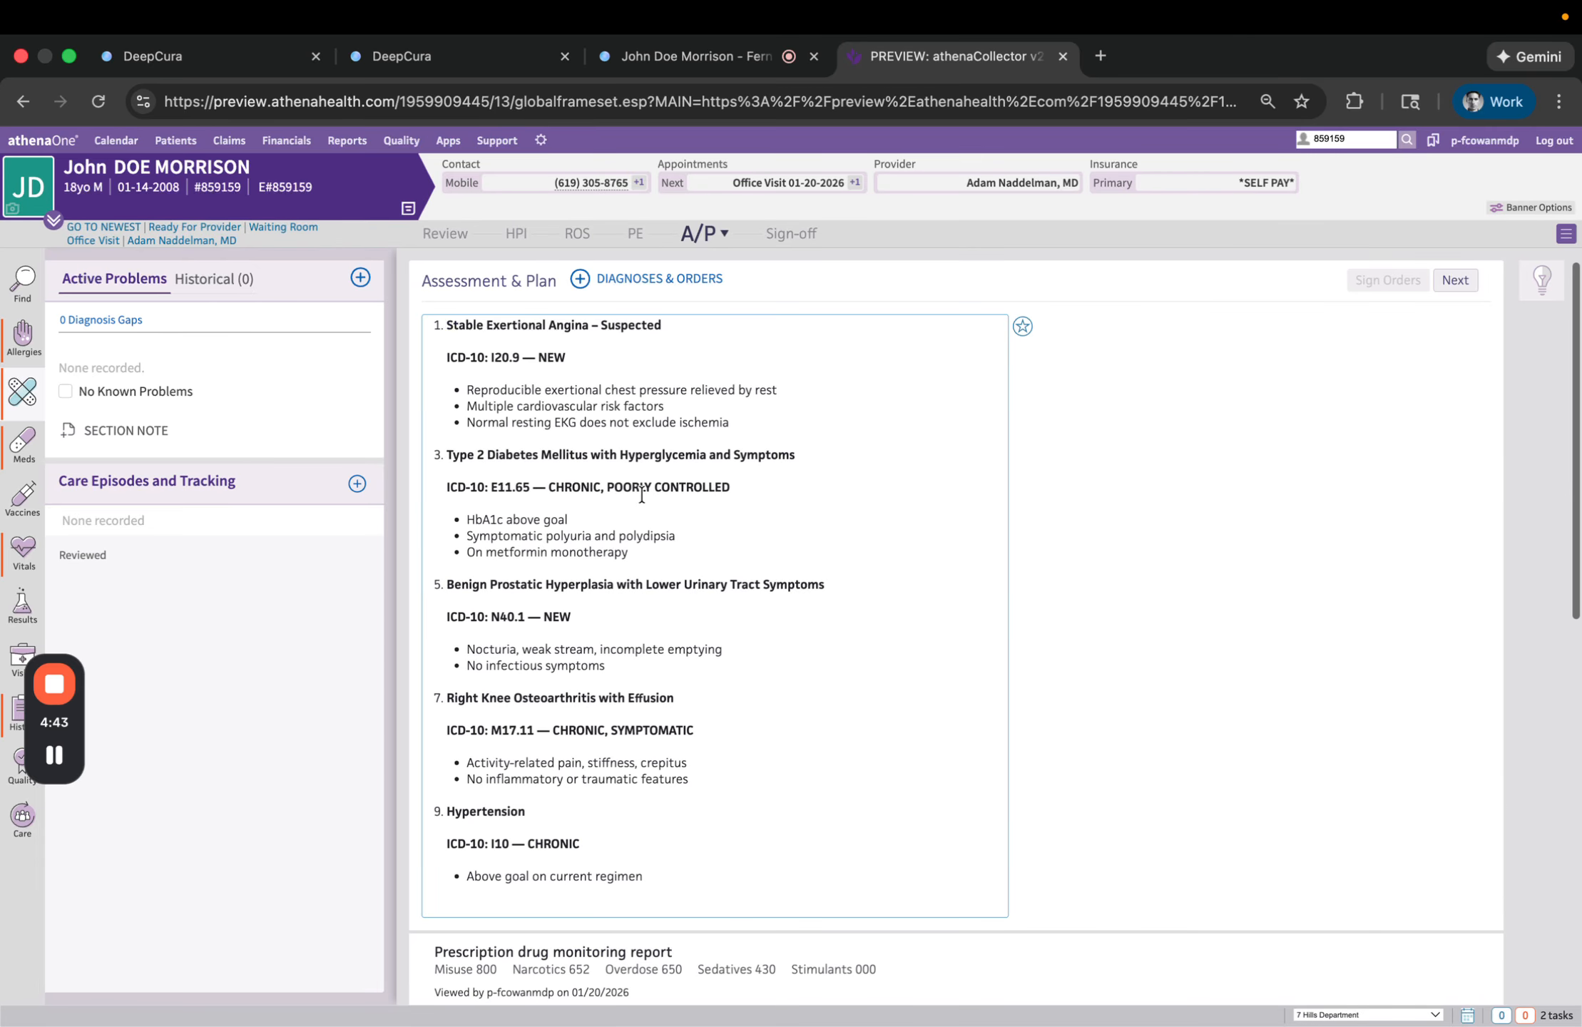
right_click(1124, 531)
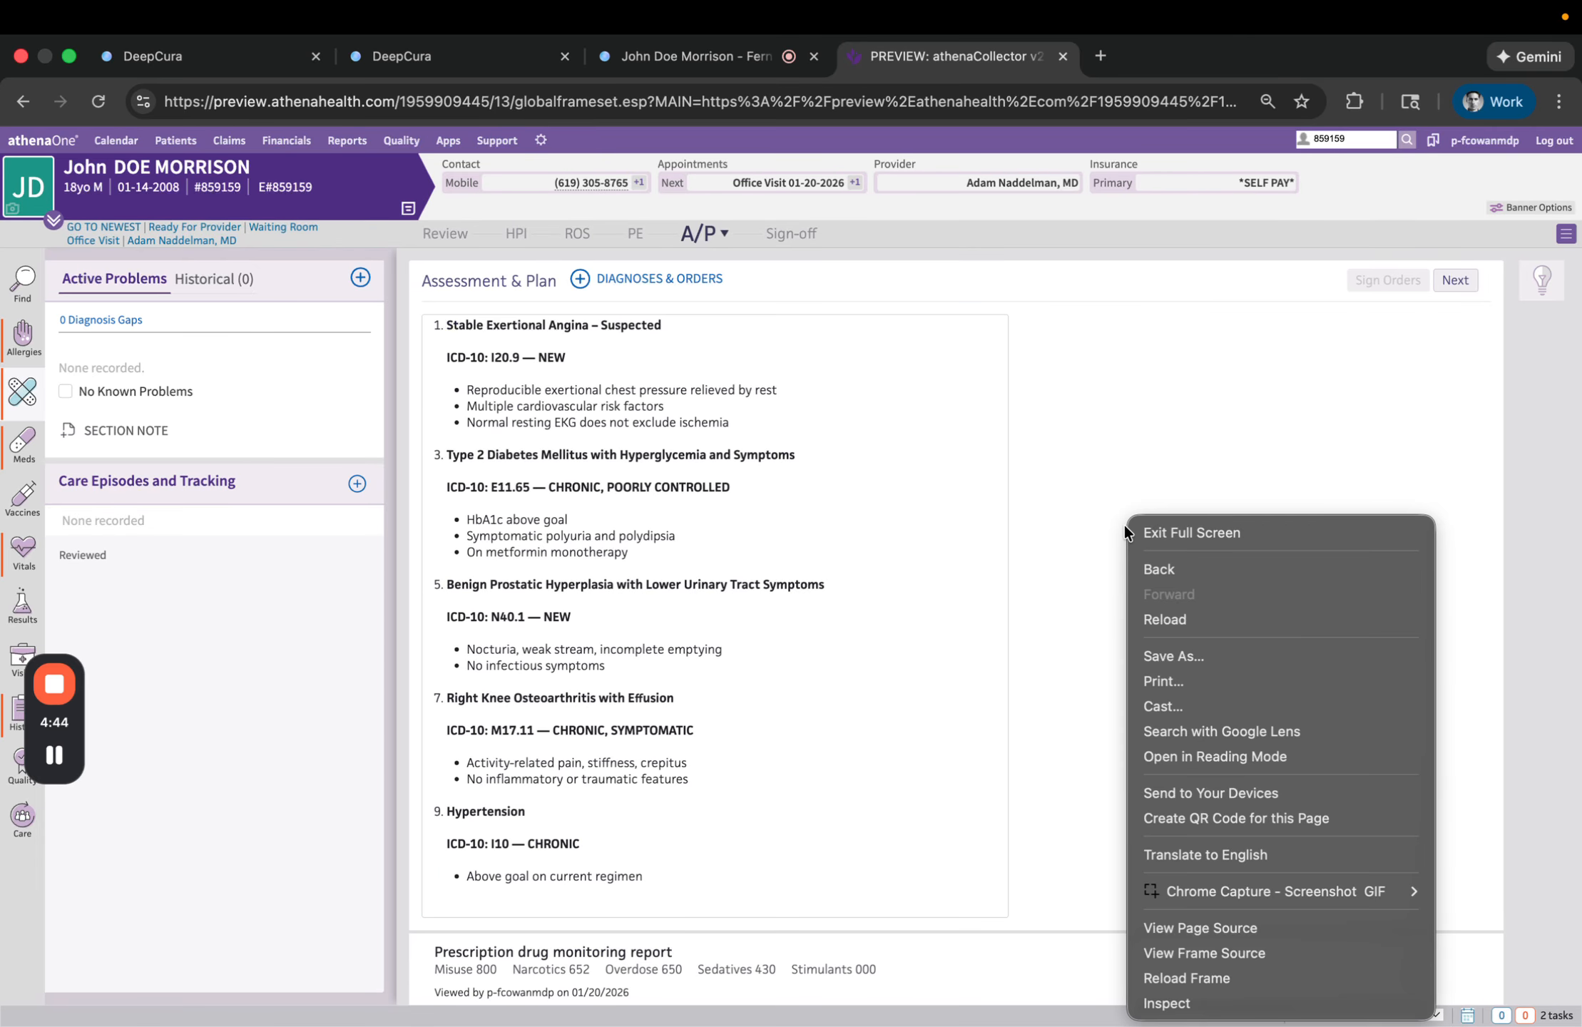
click(1185, 977)
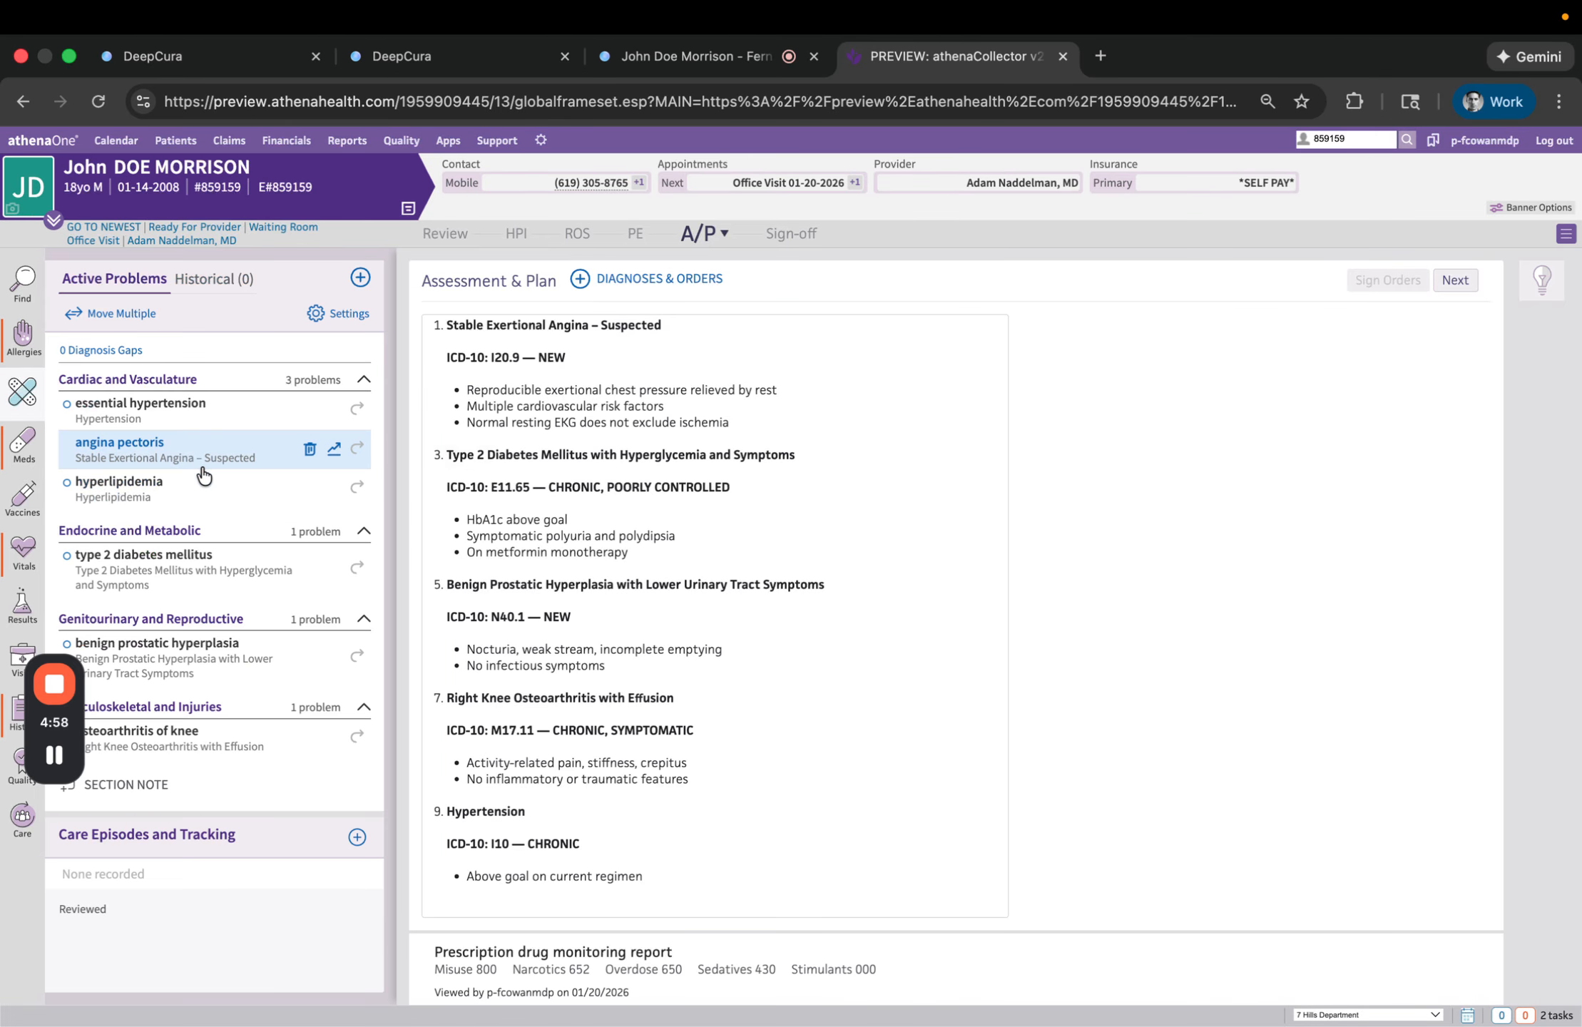
Step: Examine the individual diagnosis entries under Assessment & Plan, from angina pectoris to hyperlipidemia
scroll(1208, 518, down, 7)
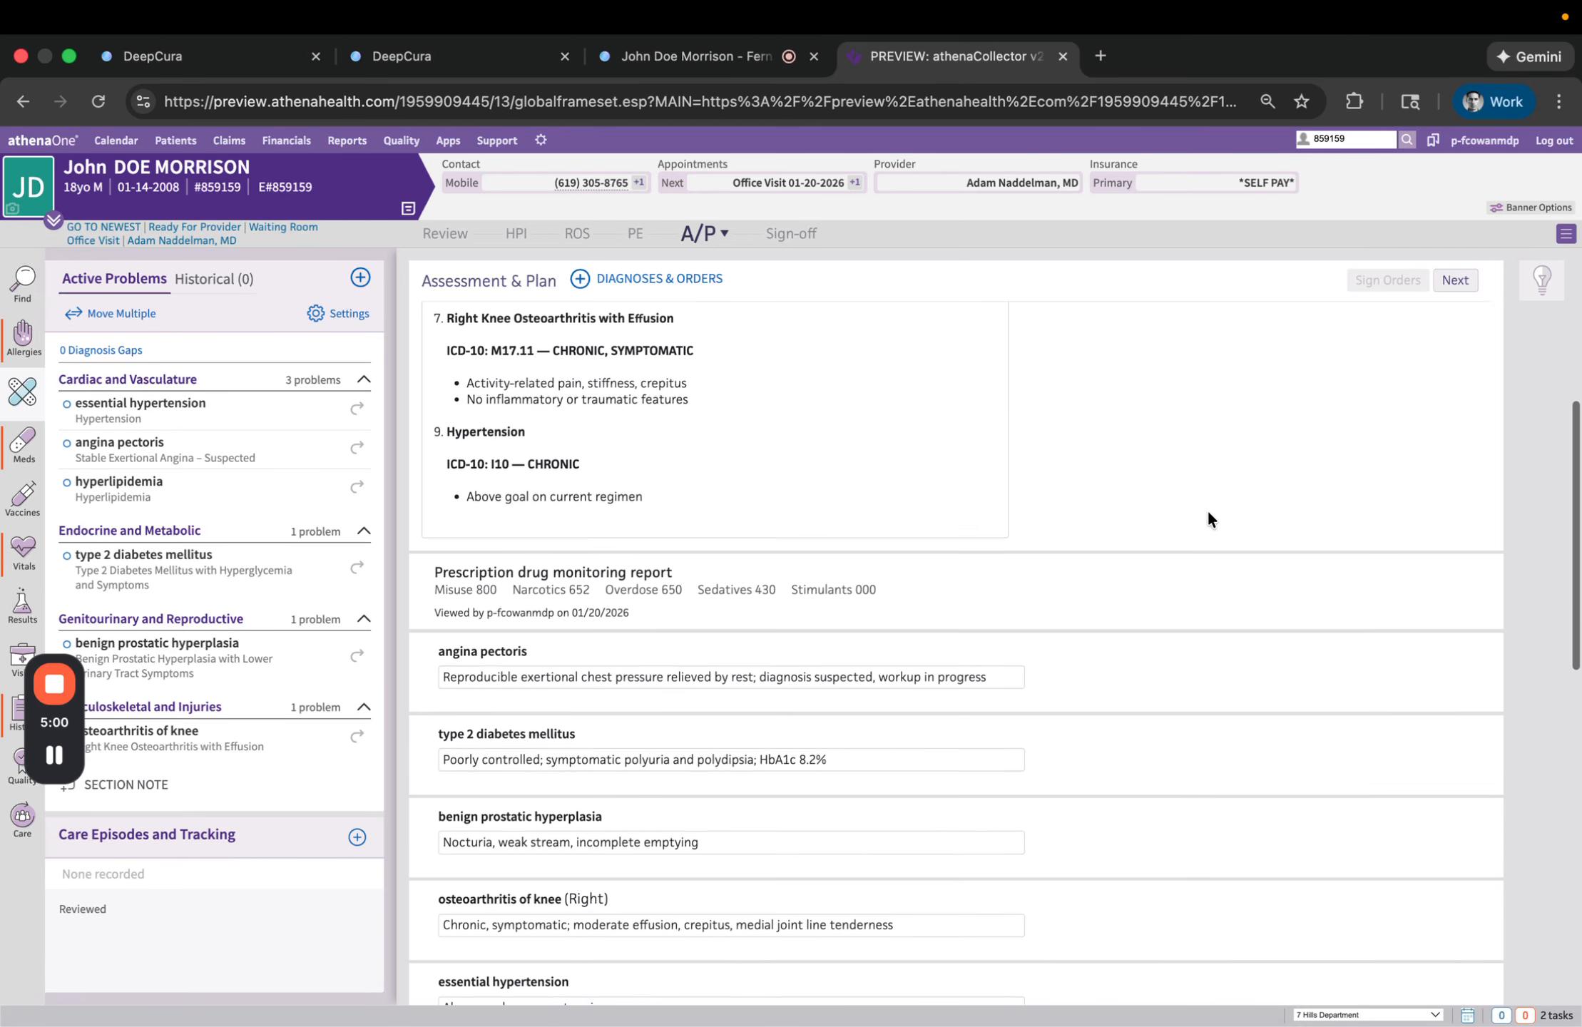
scroll(742, 625, down, 2)
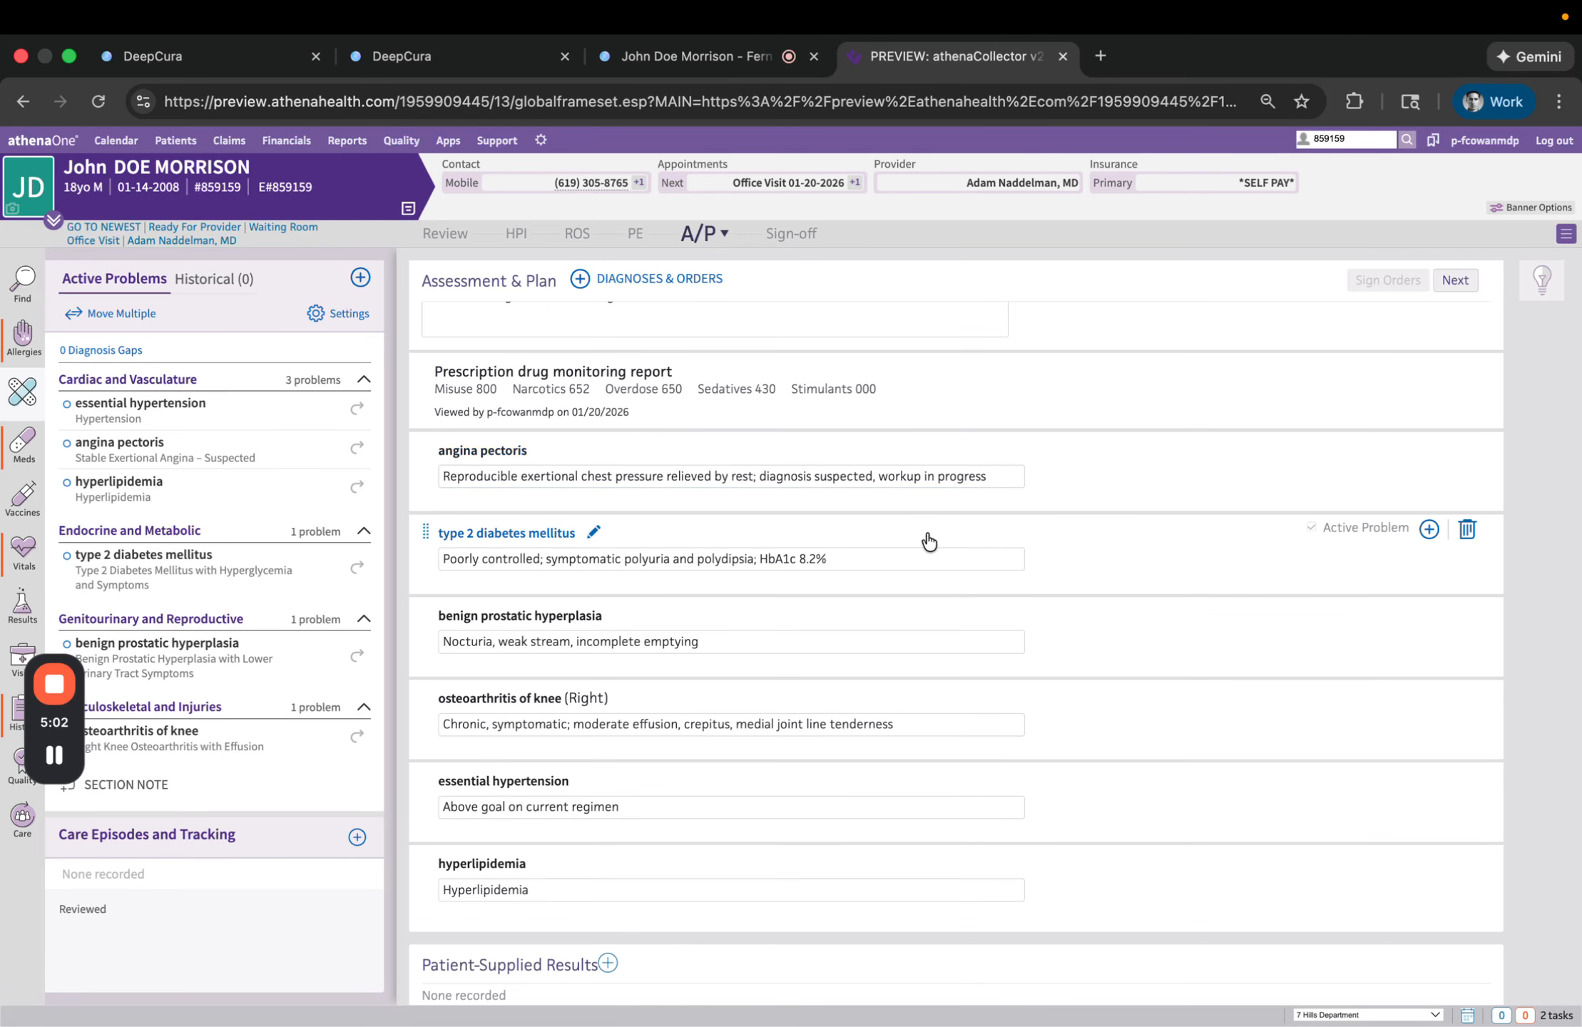
scroll(898, 735, down, 1)
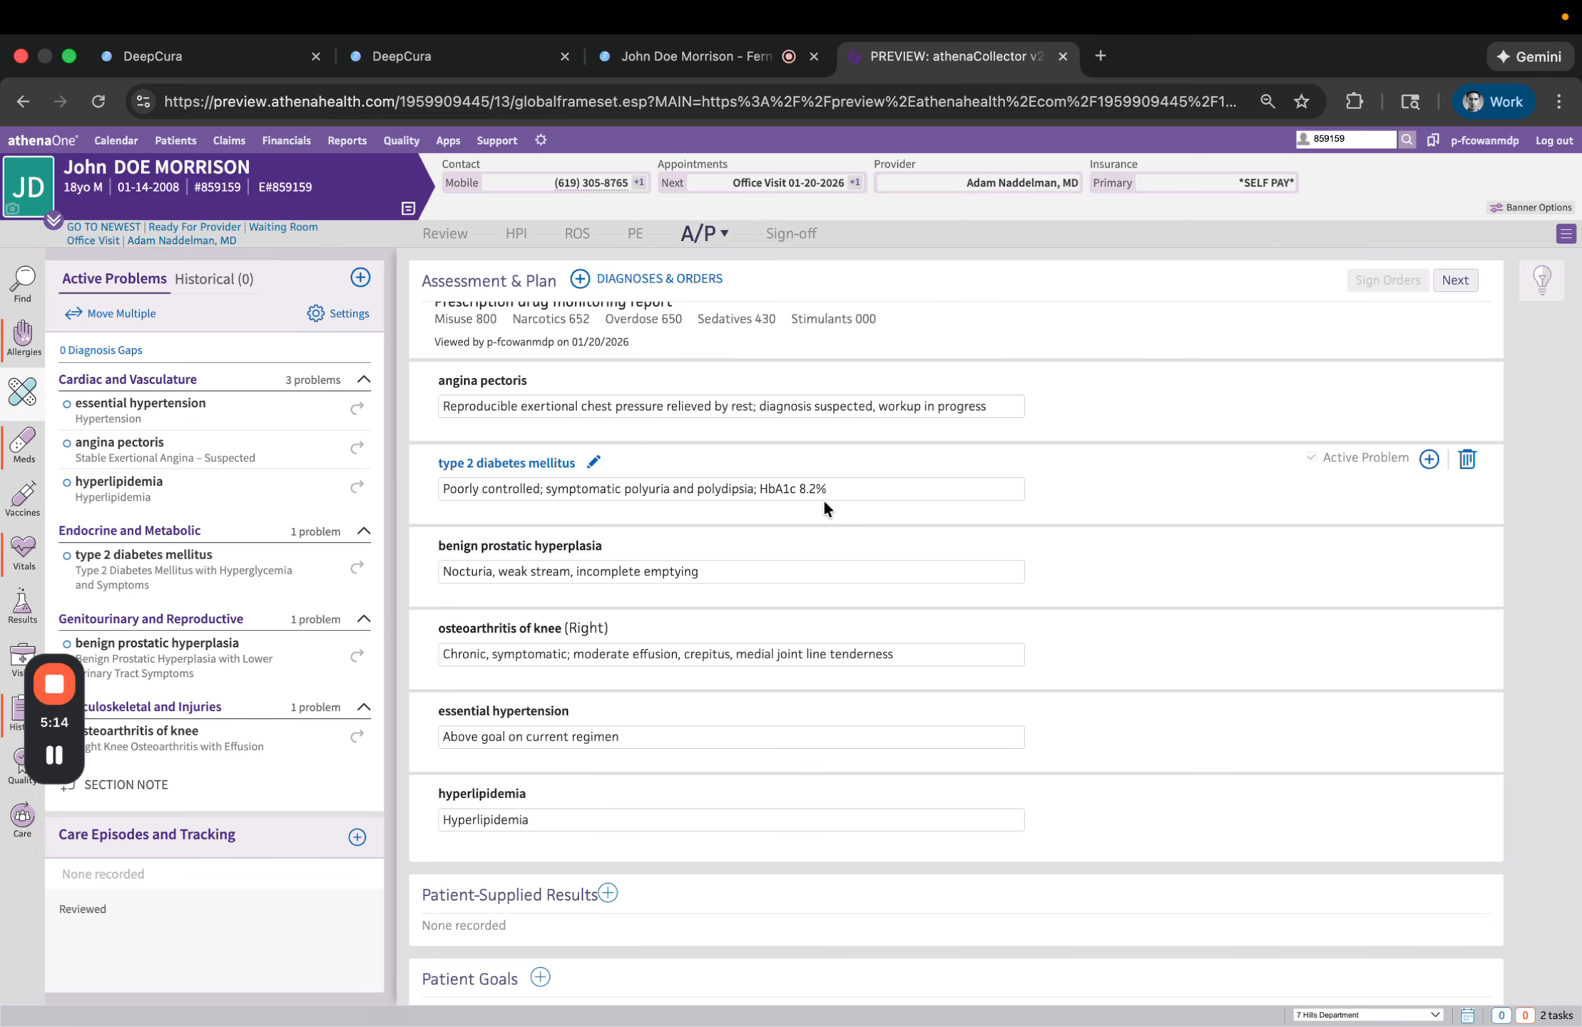
Step: Return to DeepCura's Orders & Medications stage and add the suggested diabetes panel, serum to the lab orders
click(696, 58)
scroll(783, 399, up, 9)
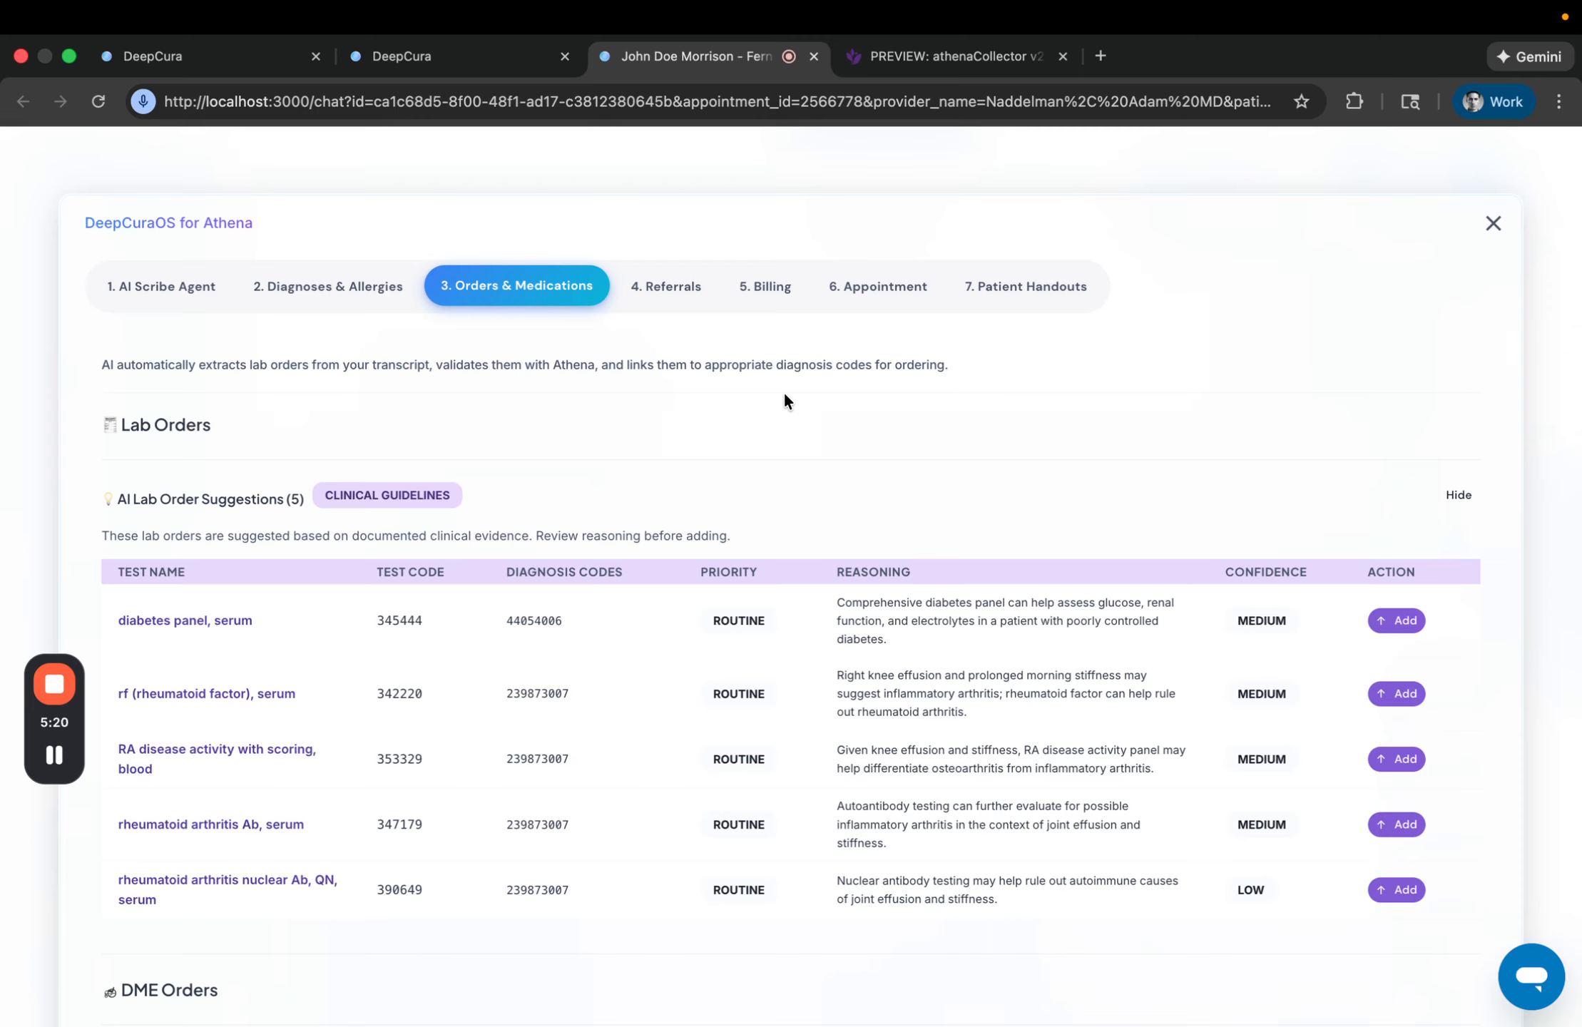
scroll(784, 396, down, 2)
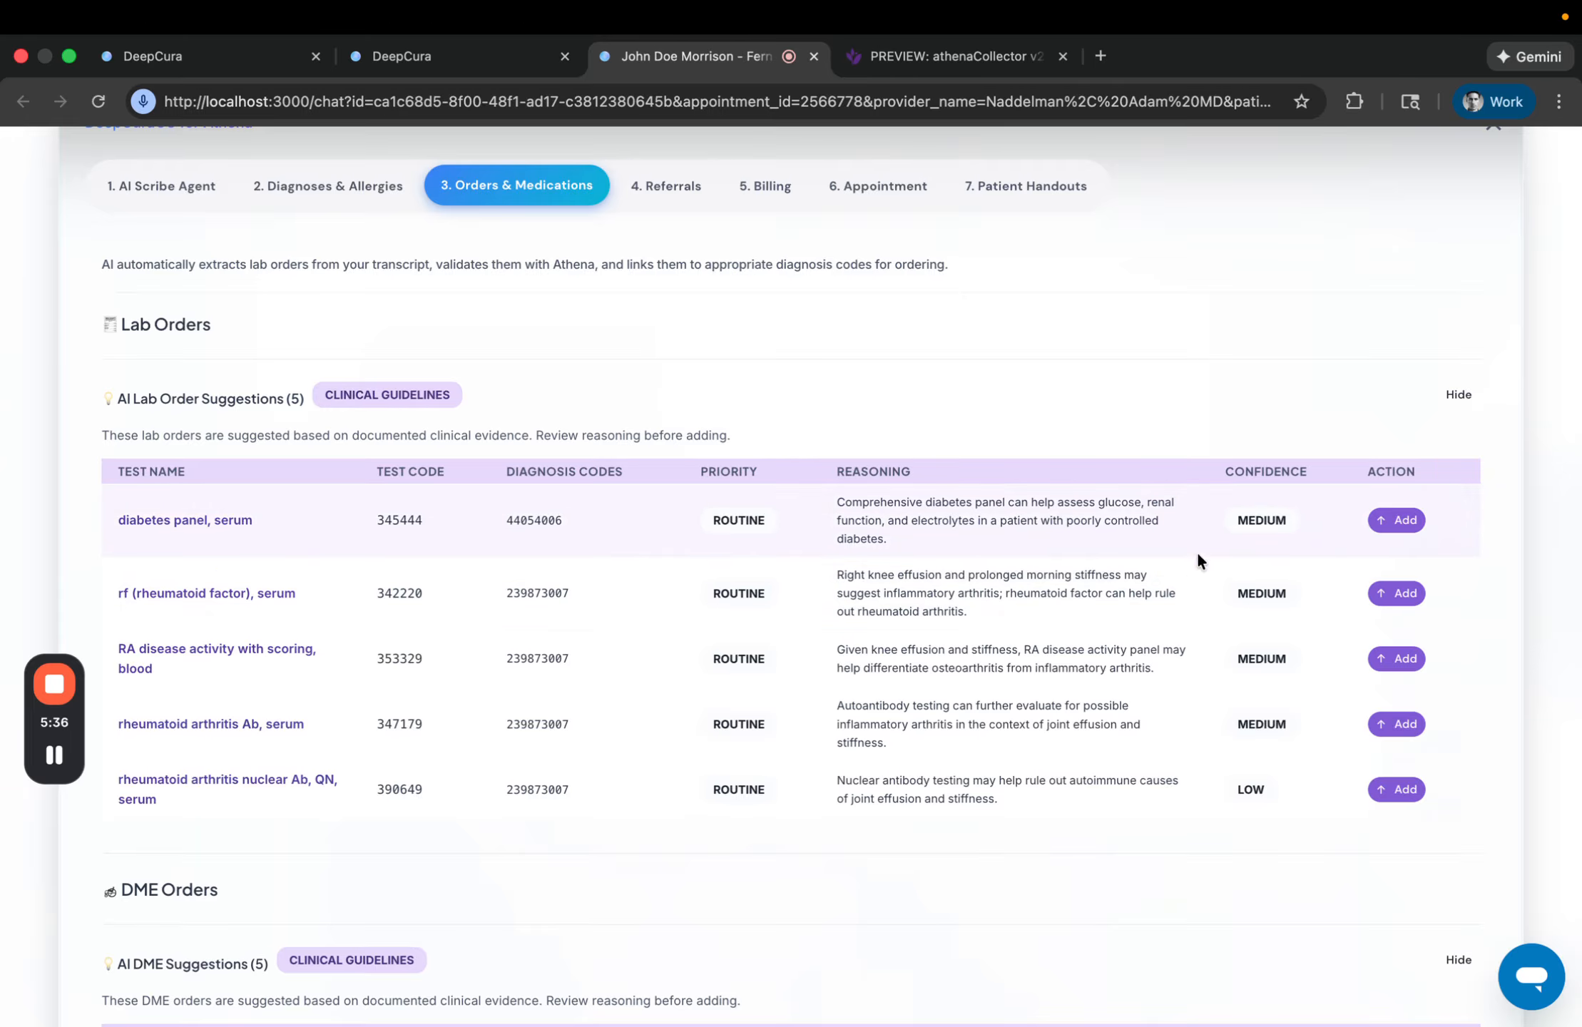
click(1396, 519)
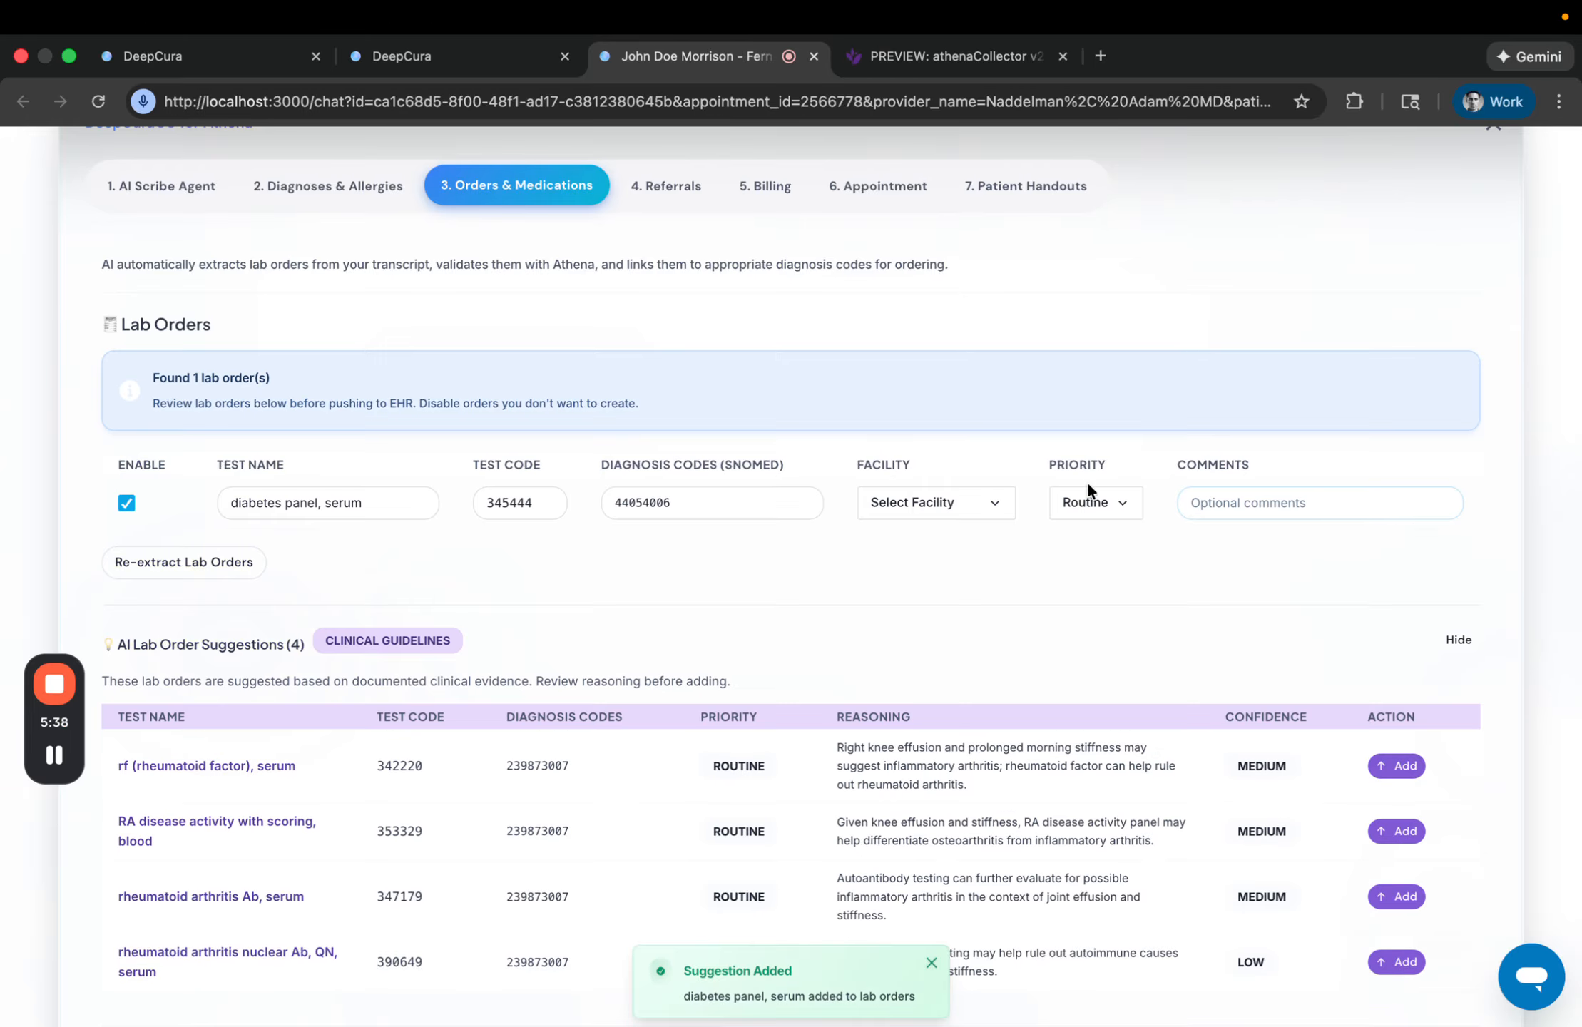
Step: Add the suggested FreeStyle Libre 2 Plus sensor to the DME orders
scroll(1106, 610, down, 5)
scroll(1104, 604, up, 2)
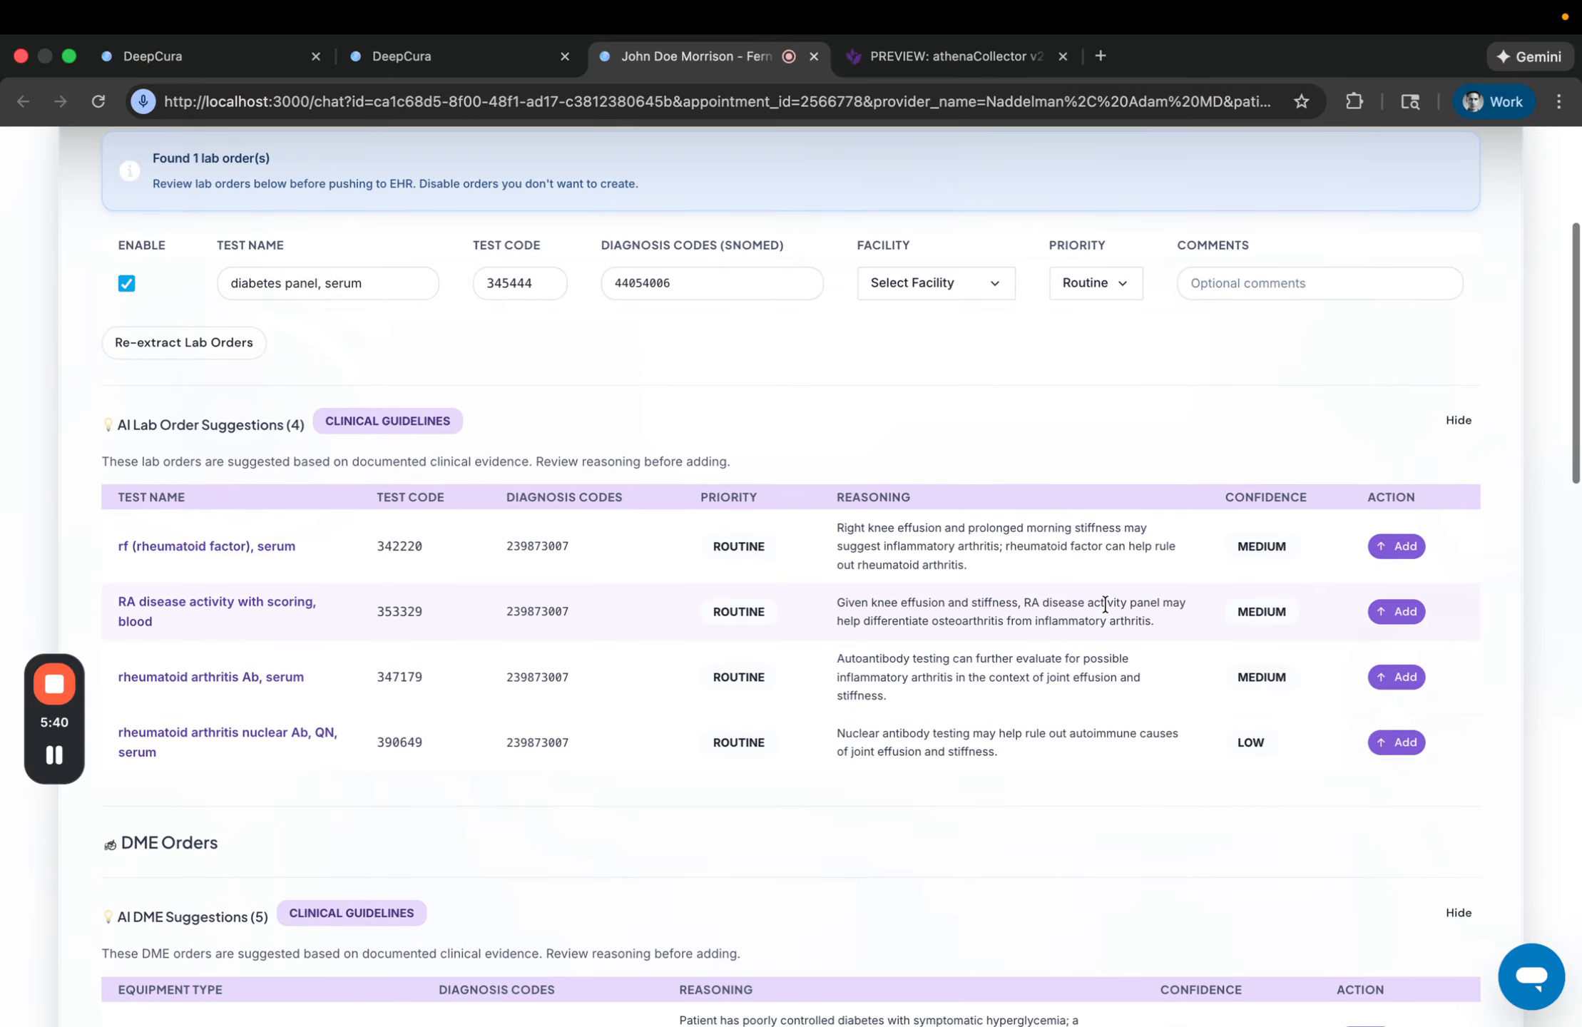
scroll(1105, 604, up, 1)
scroll(1105, 605, down, 7)
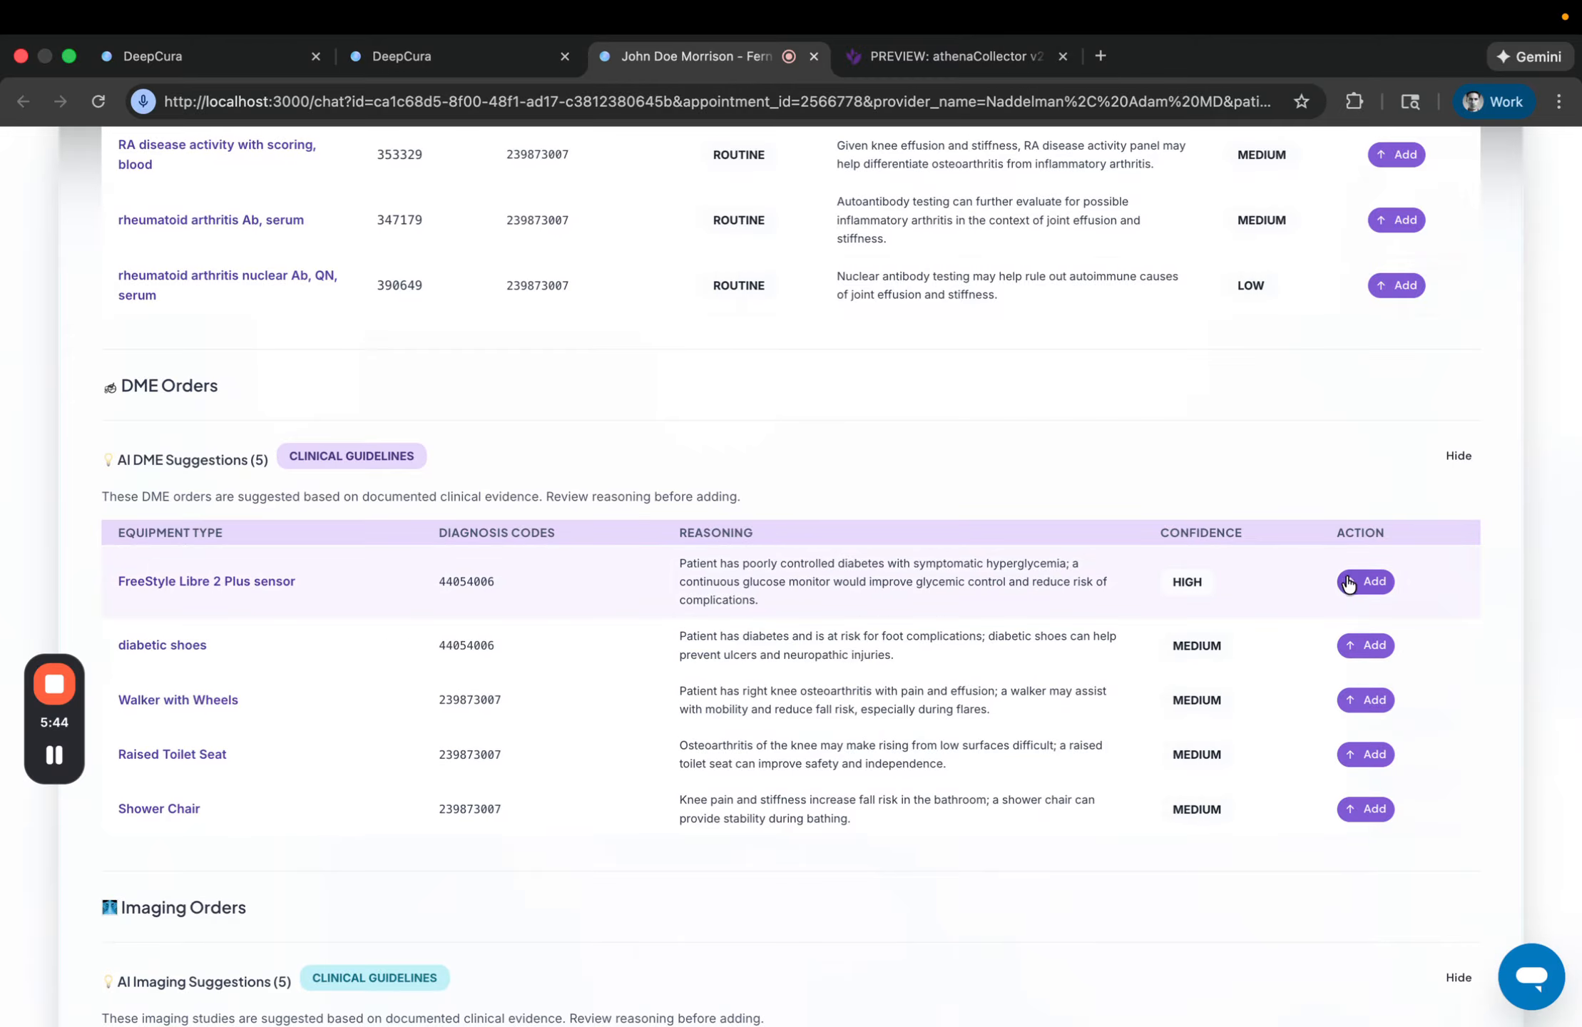
click(1348, 584)
Step: Add the suggested complete transthoracic echocardiogram with color flow to the imaging orders
scroll(858, 524, down, 5)
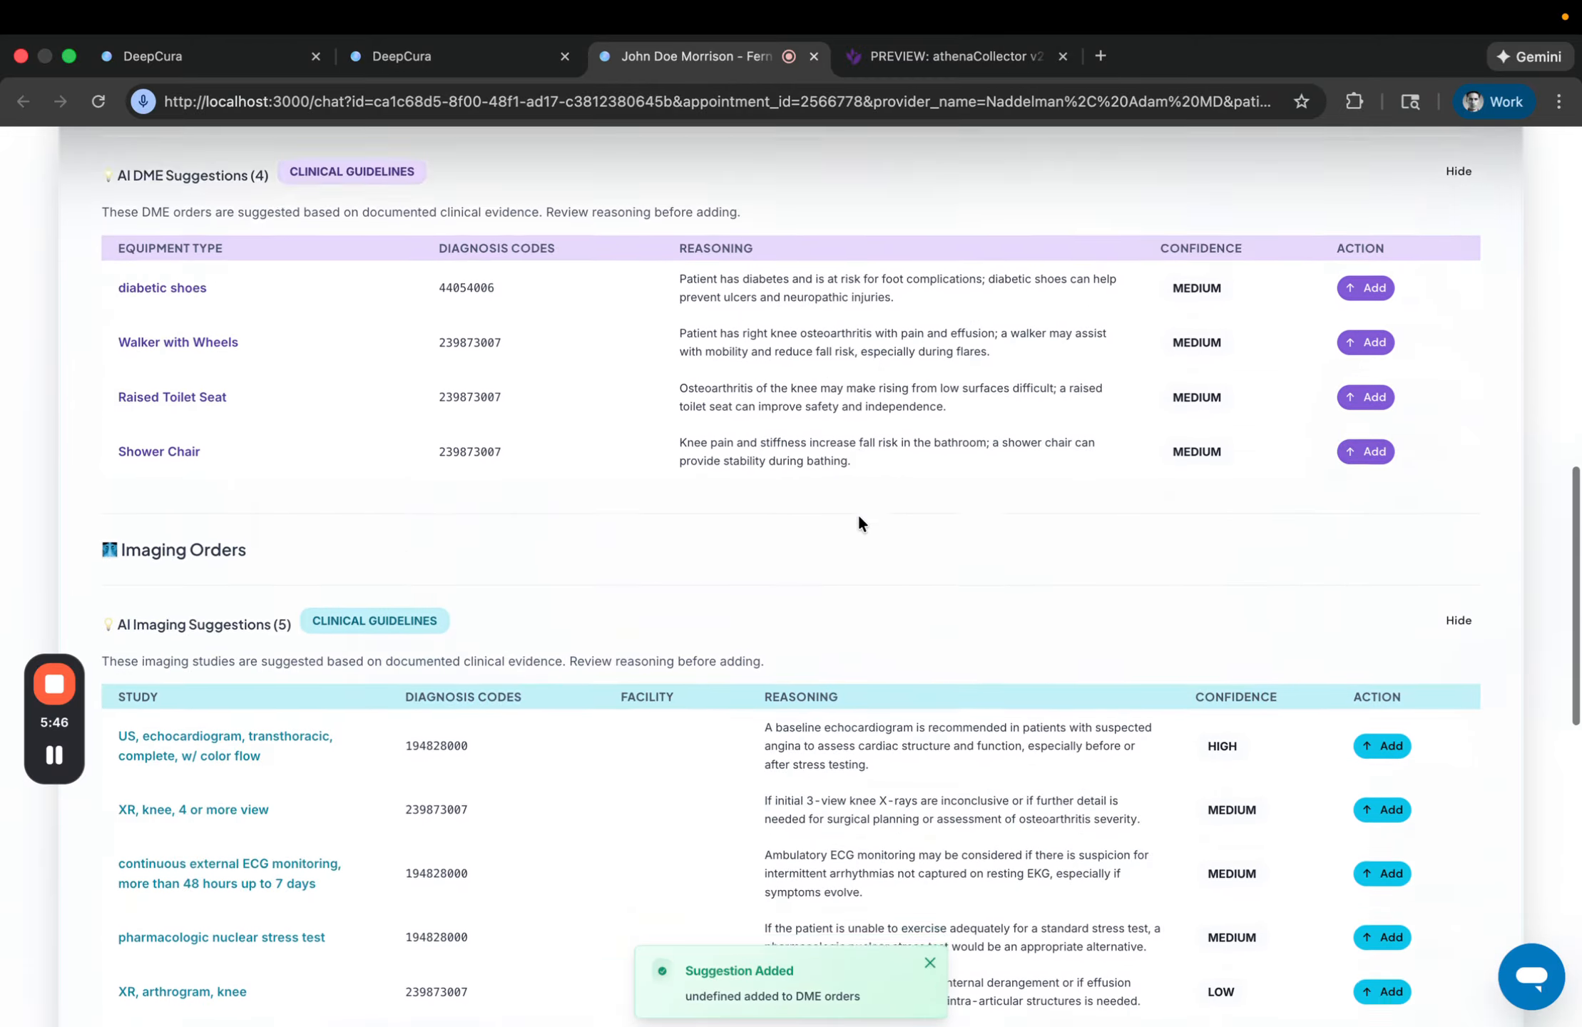
scroll(858, 516, down, 3)
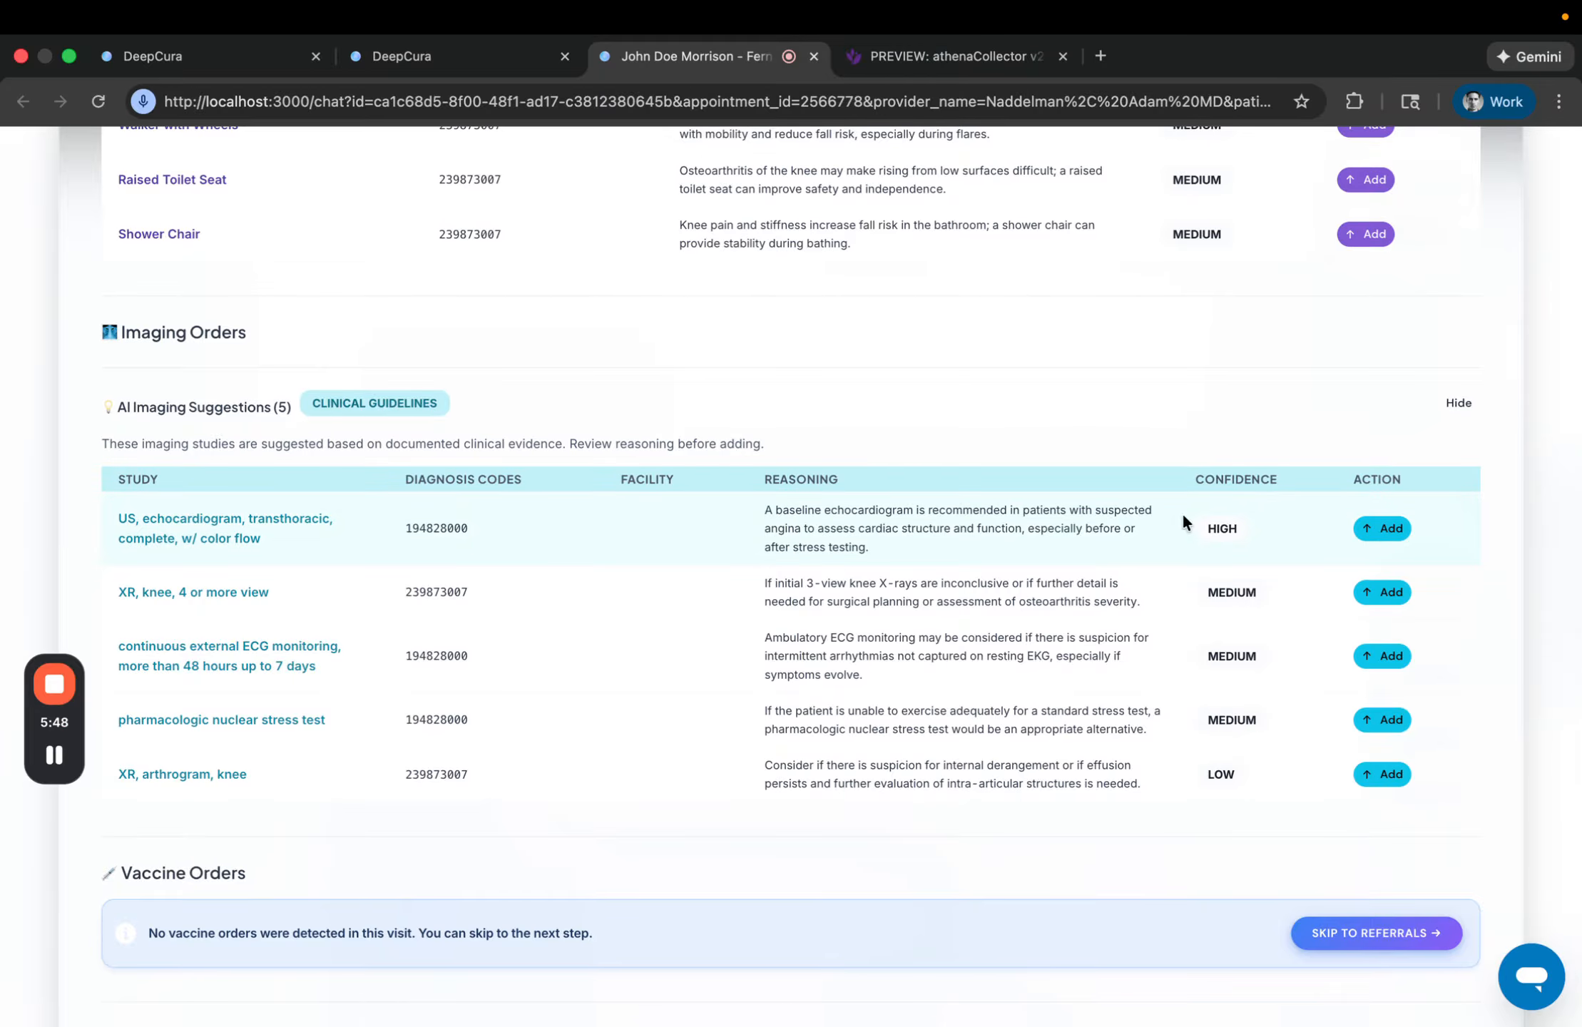
click(1366, 529)
Step: Review the remaining imaging, vaccine and medication orders, including lisinopril 20 mg tablet, and push the selected orders to Athena
scroll(761, 566, down, 8)
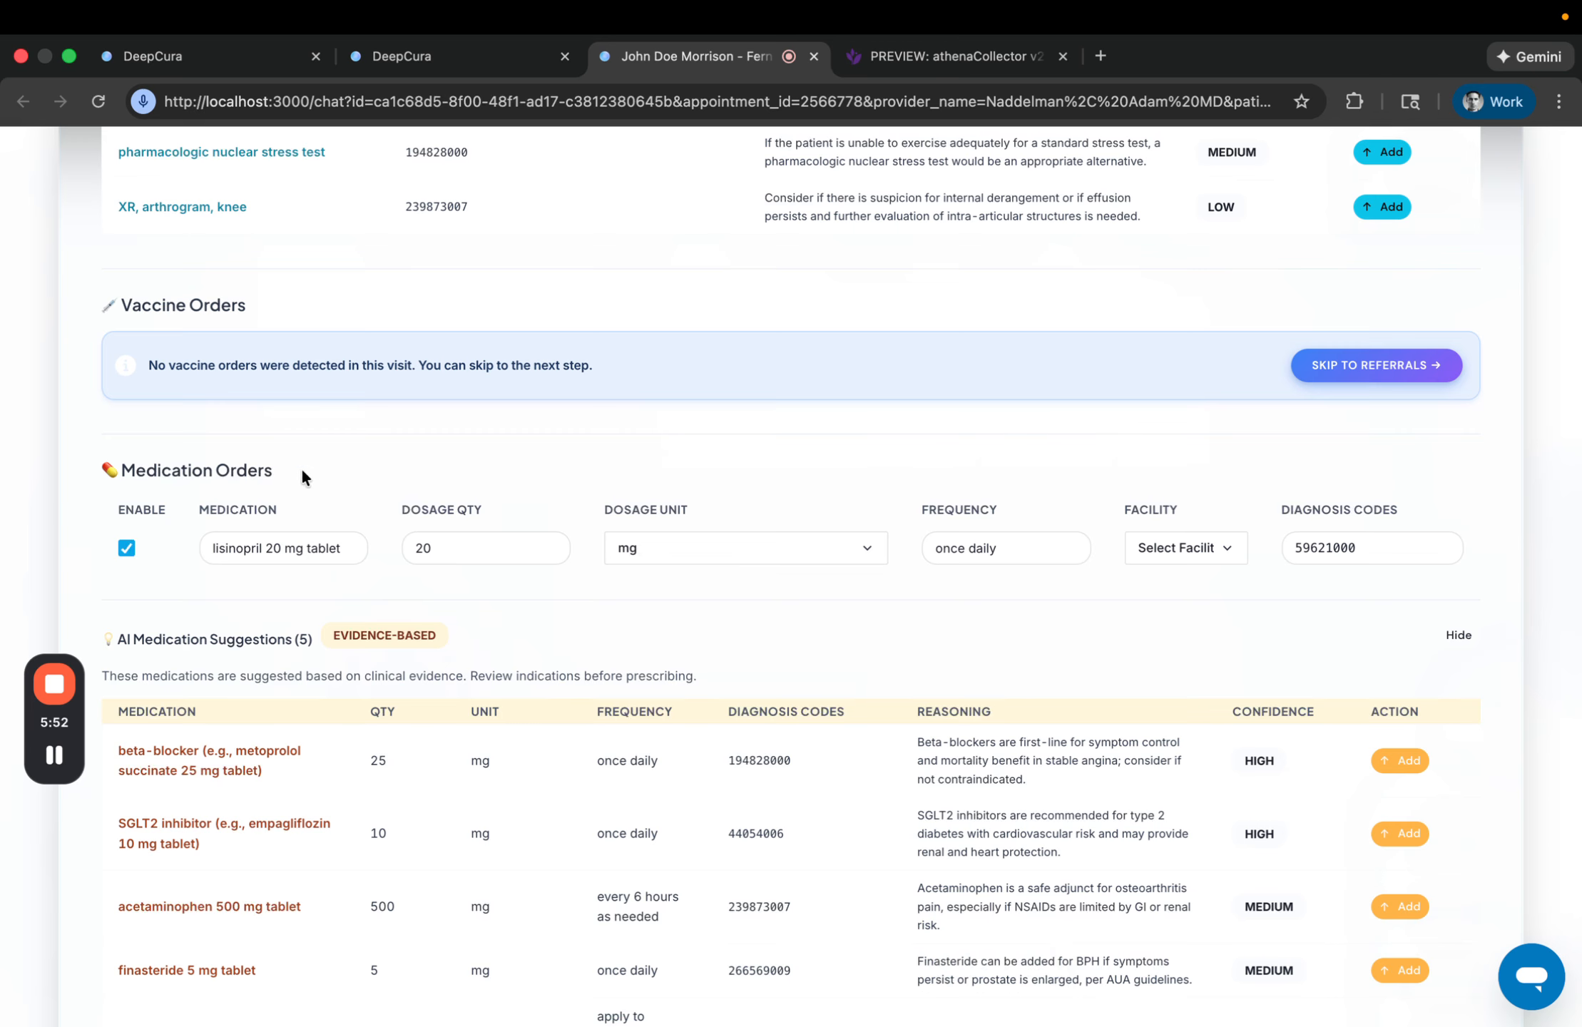
scroll(391, 492, up, 5)
scroll(390, 492, down, 3)
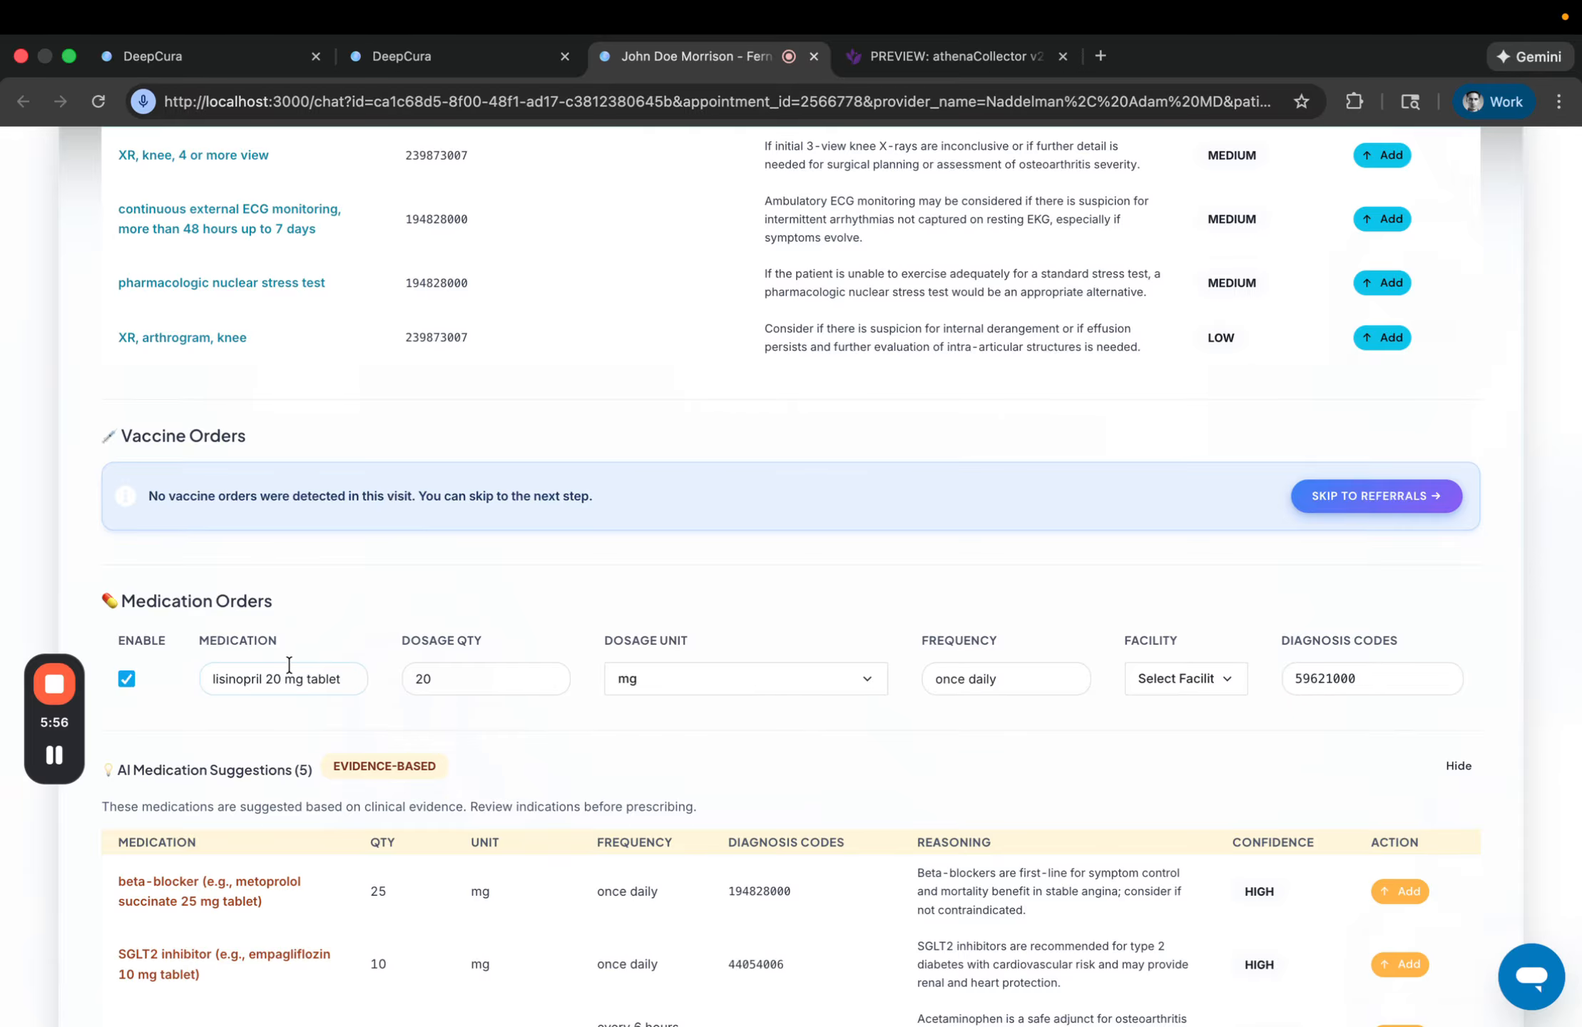
scroll(366, 610, up, 1)
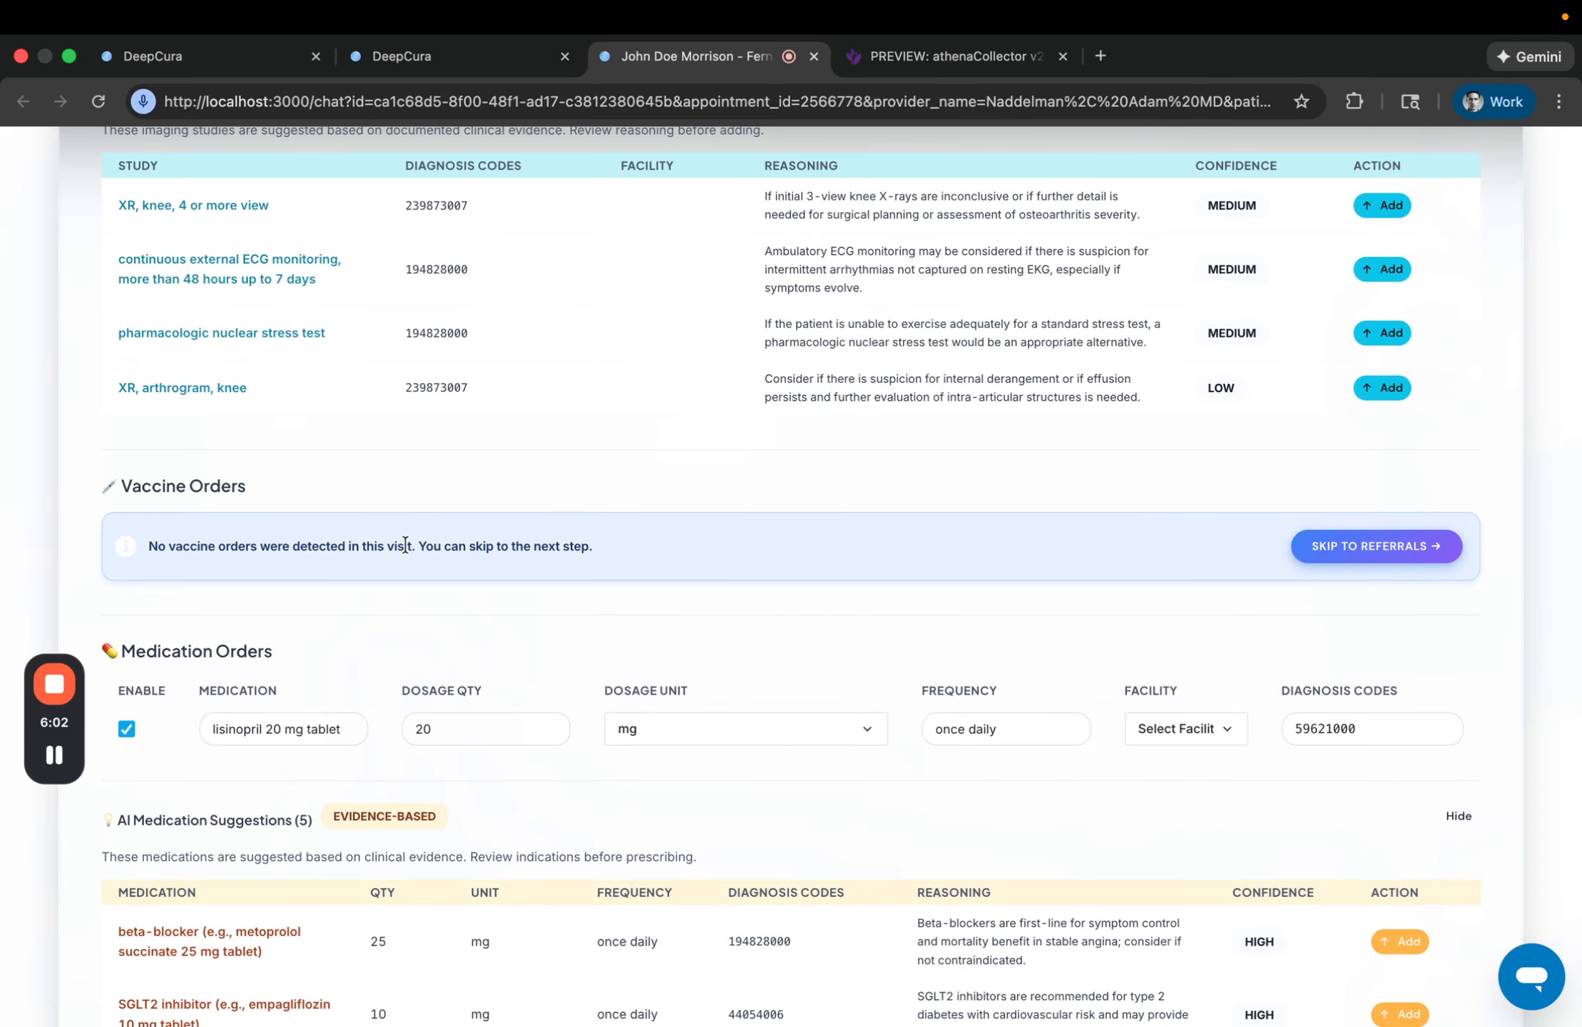
scroll(735, 597, down, 6)
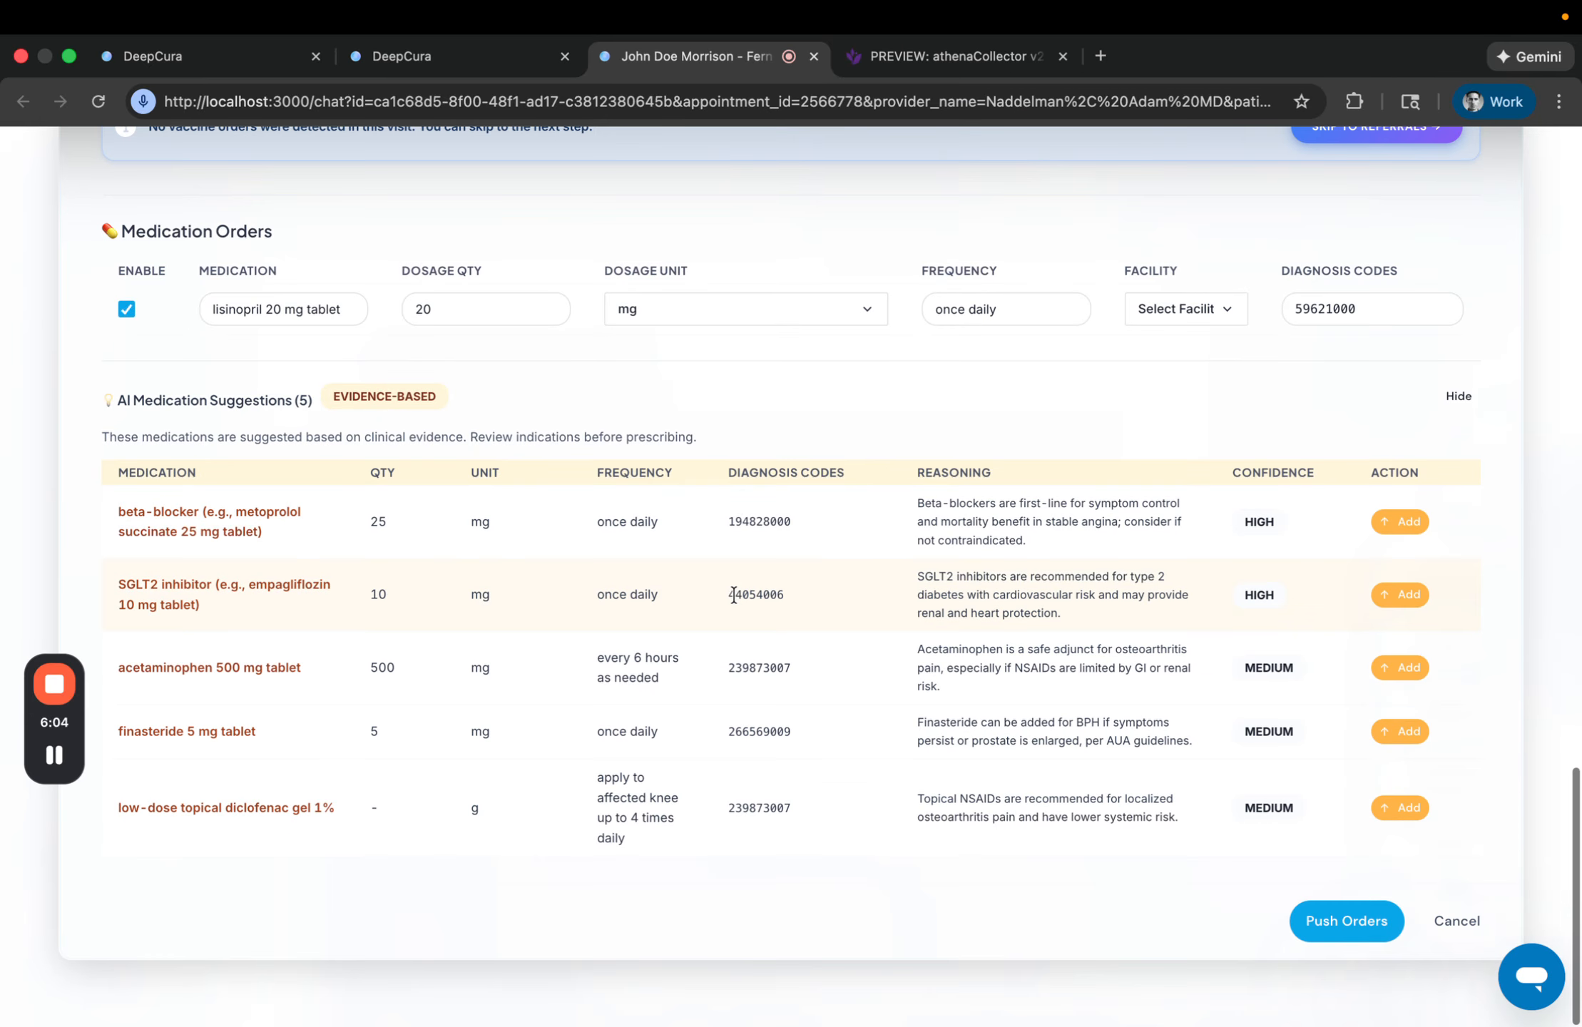
scroll(737, 601, up, 5)
scroll(734, 597, up, 15)
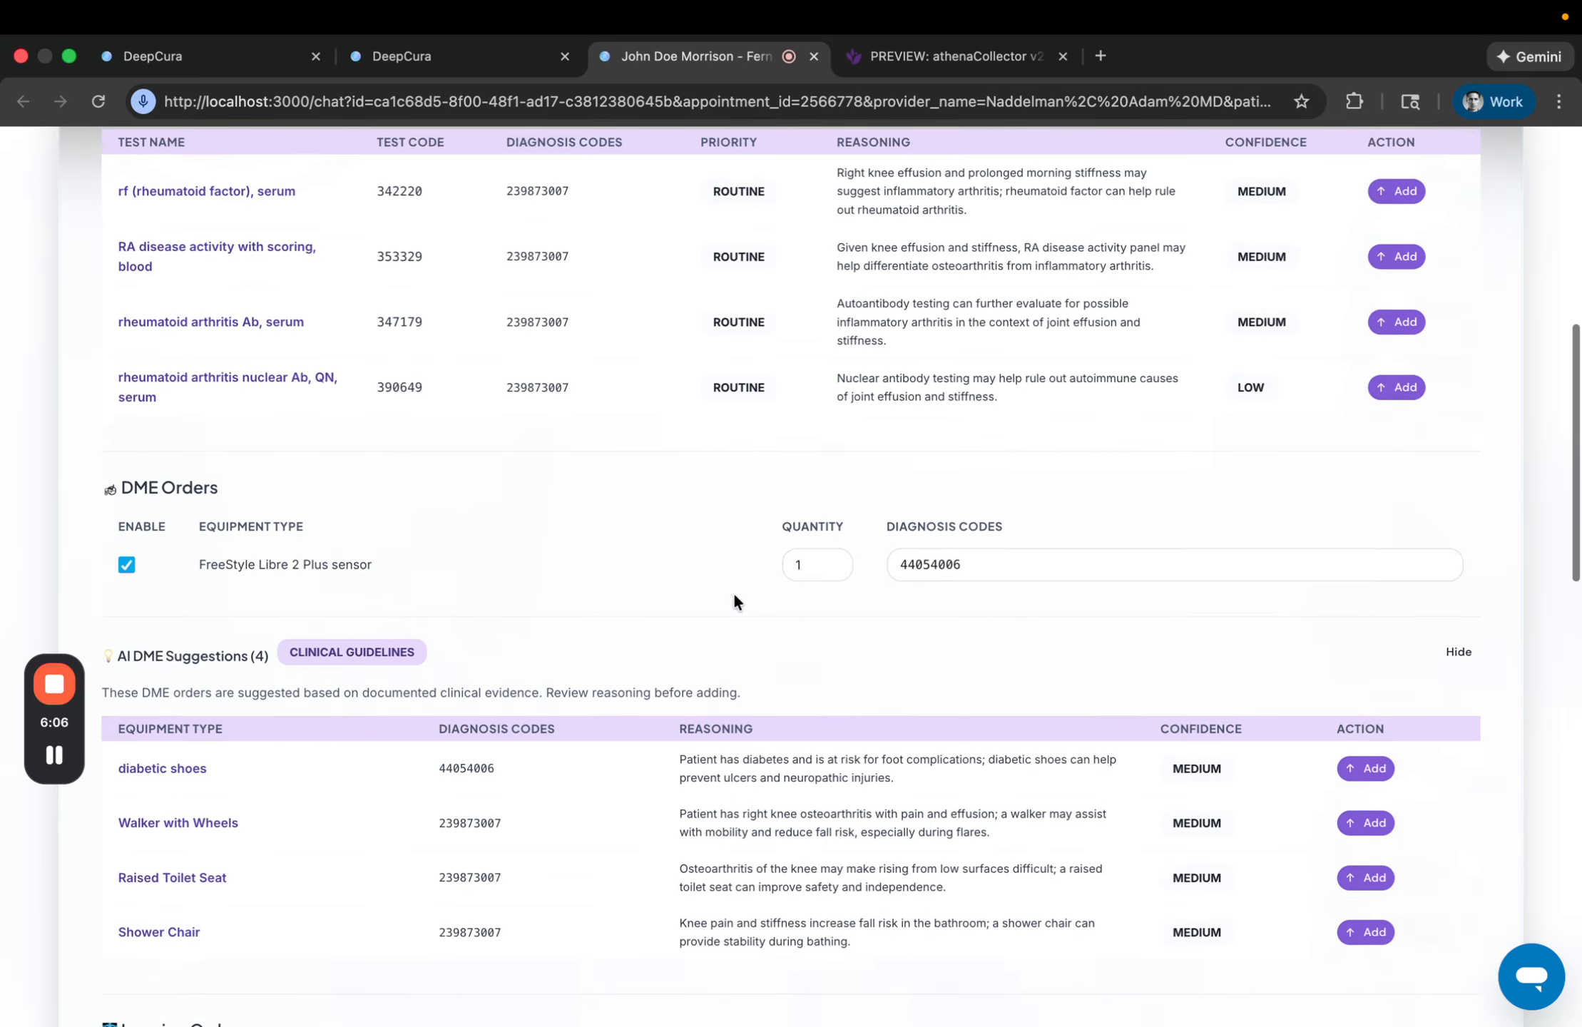
scroll(735, 598, down, 10)
scroll(733, 602, down, 11)
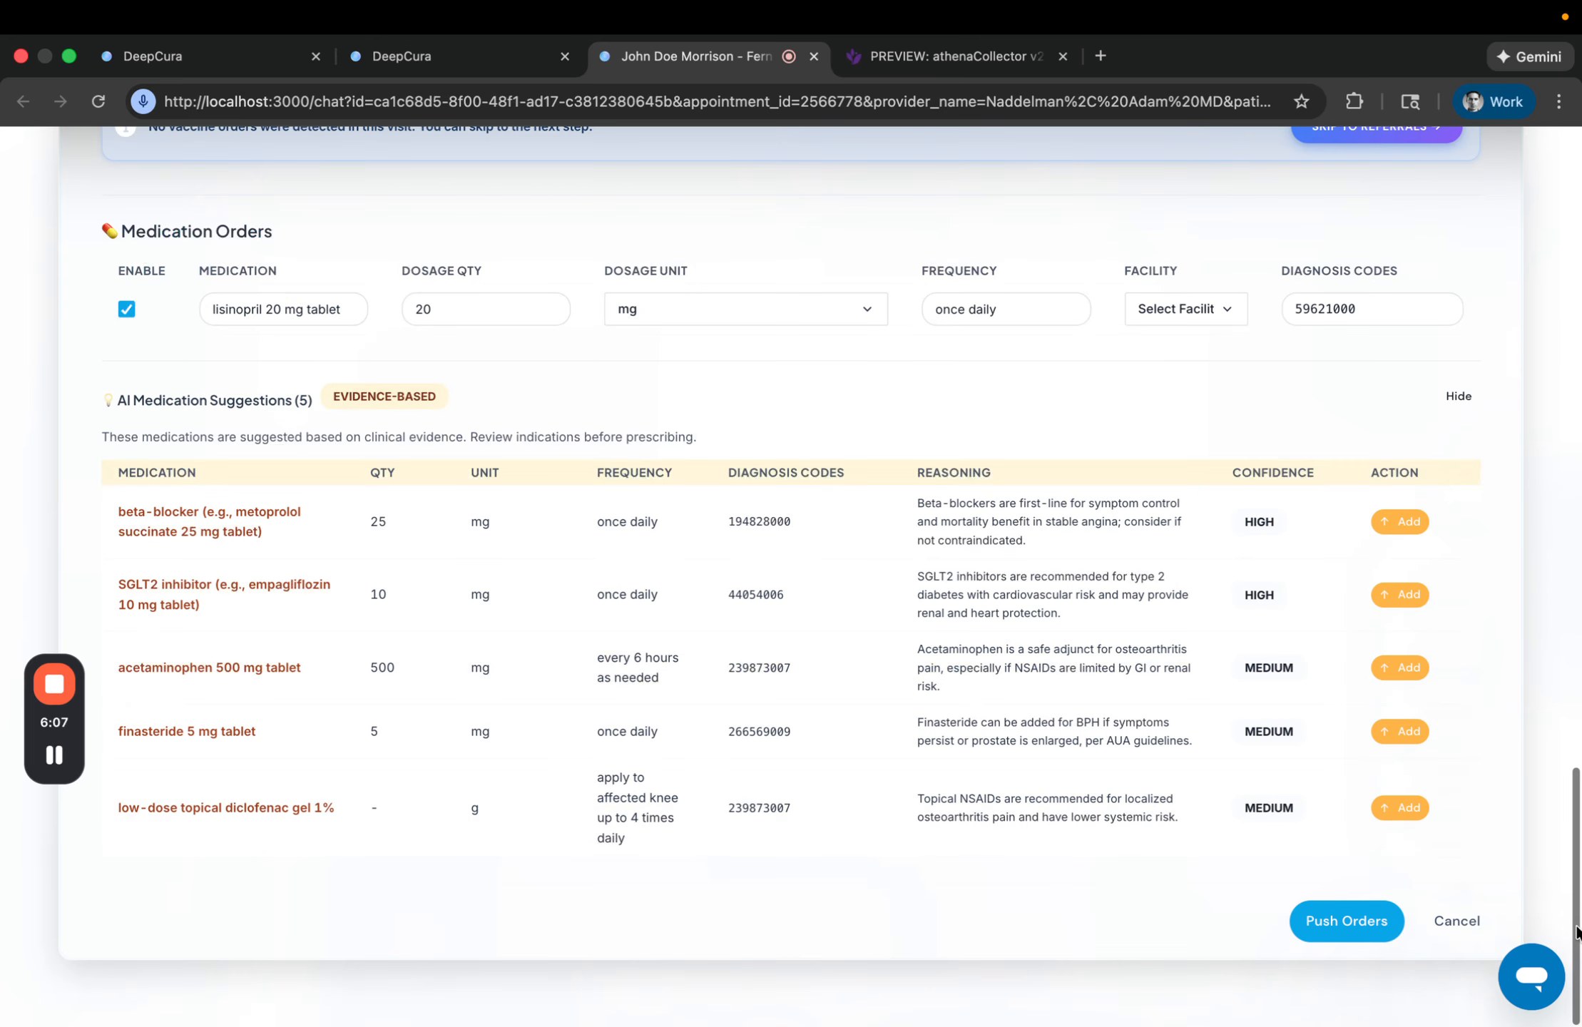
click(1320, 934)
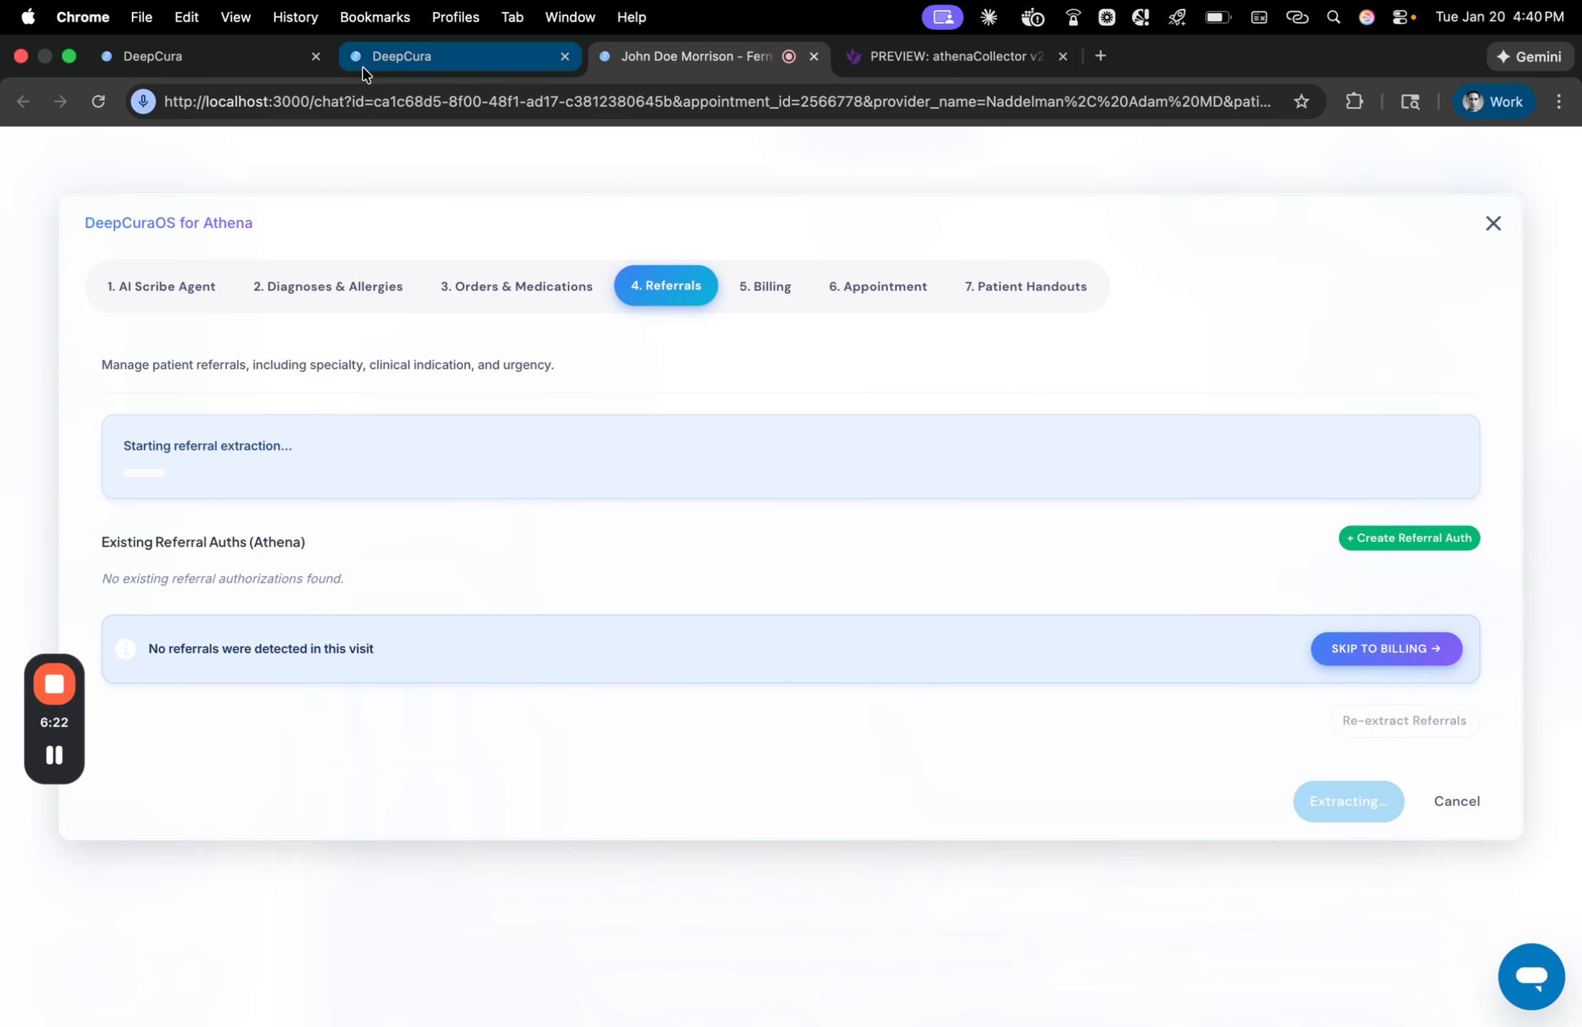
Step: Switch to athenaOne, reload the chart frame and check the pushed orders under the Assessment & Plan diagnoses
click(946, 45)
right_click(1212, 457)
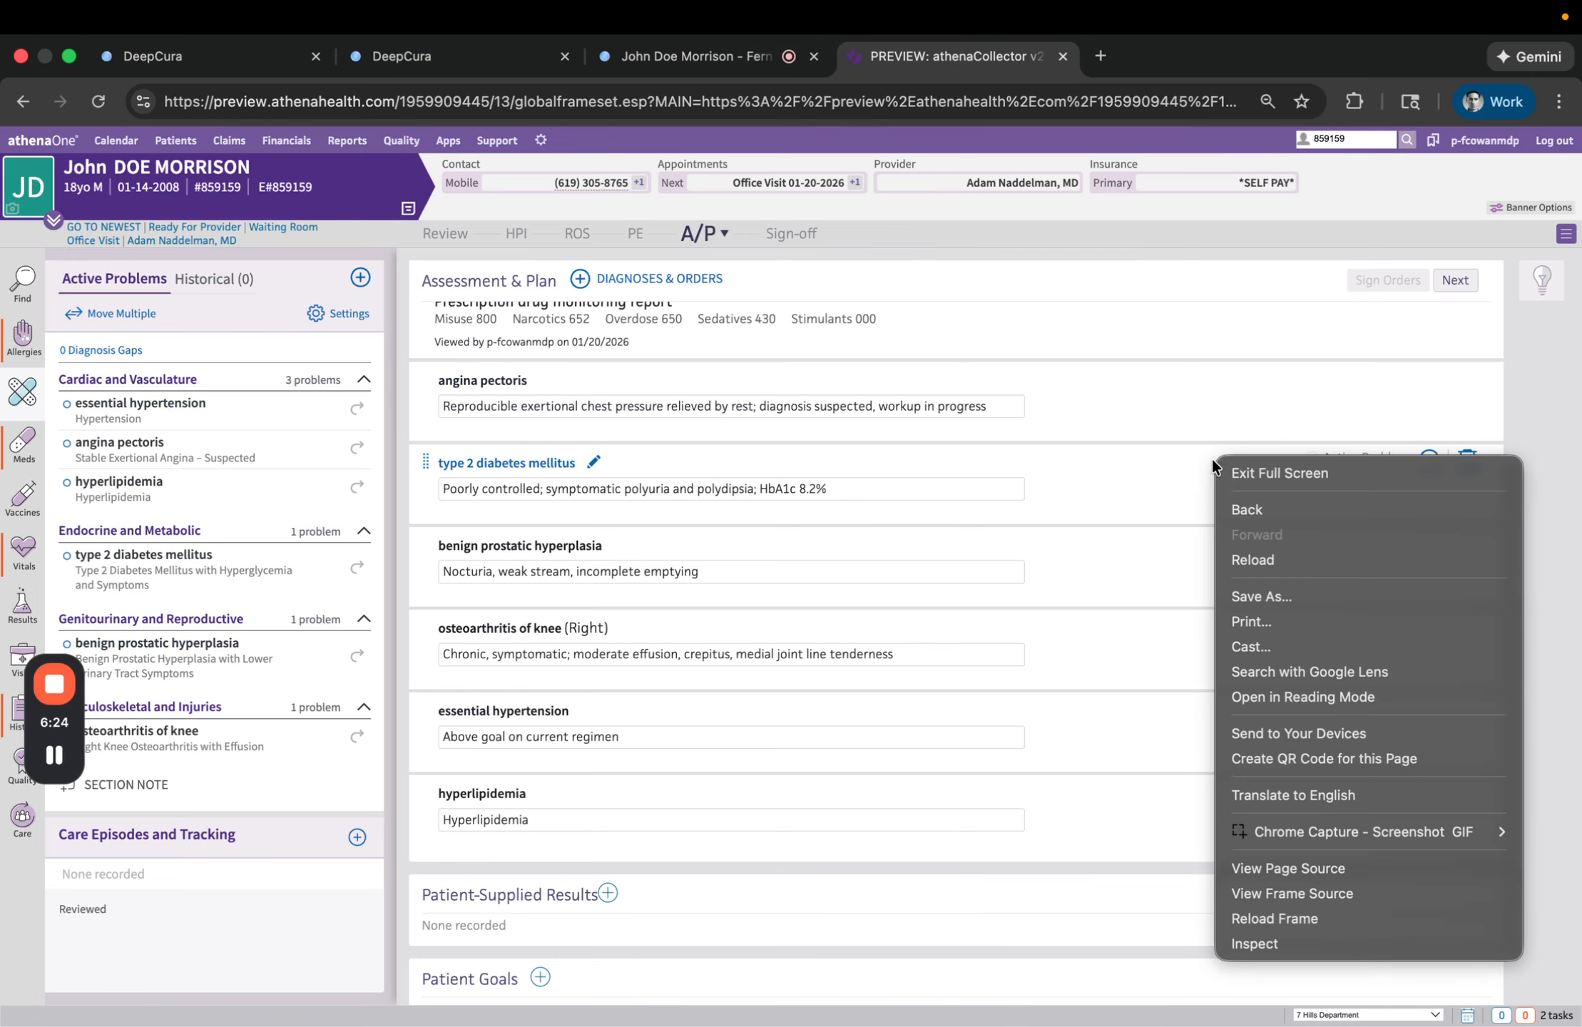
click(1266, 910)
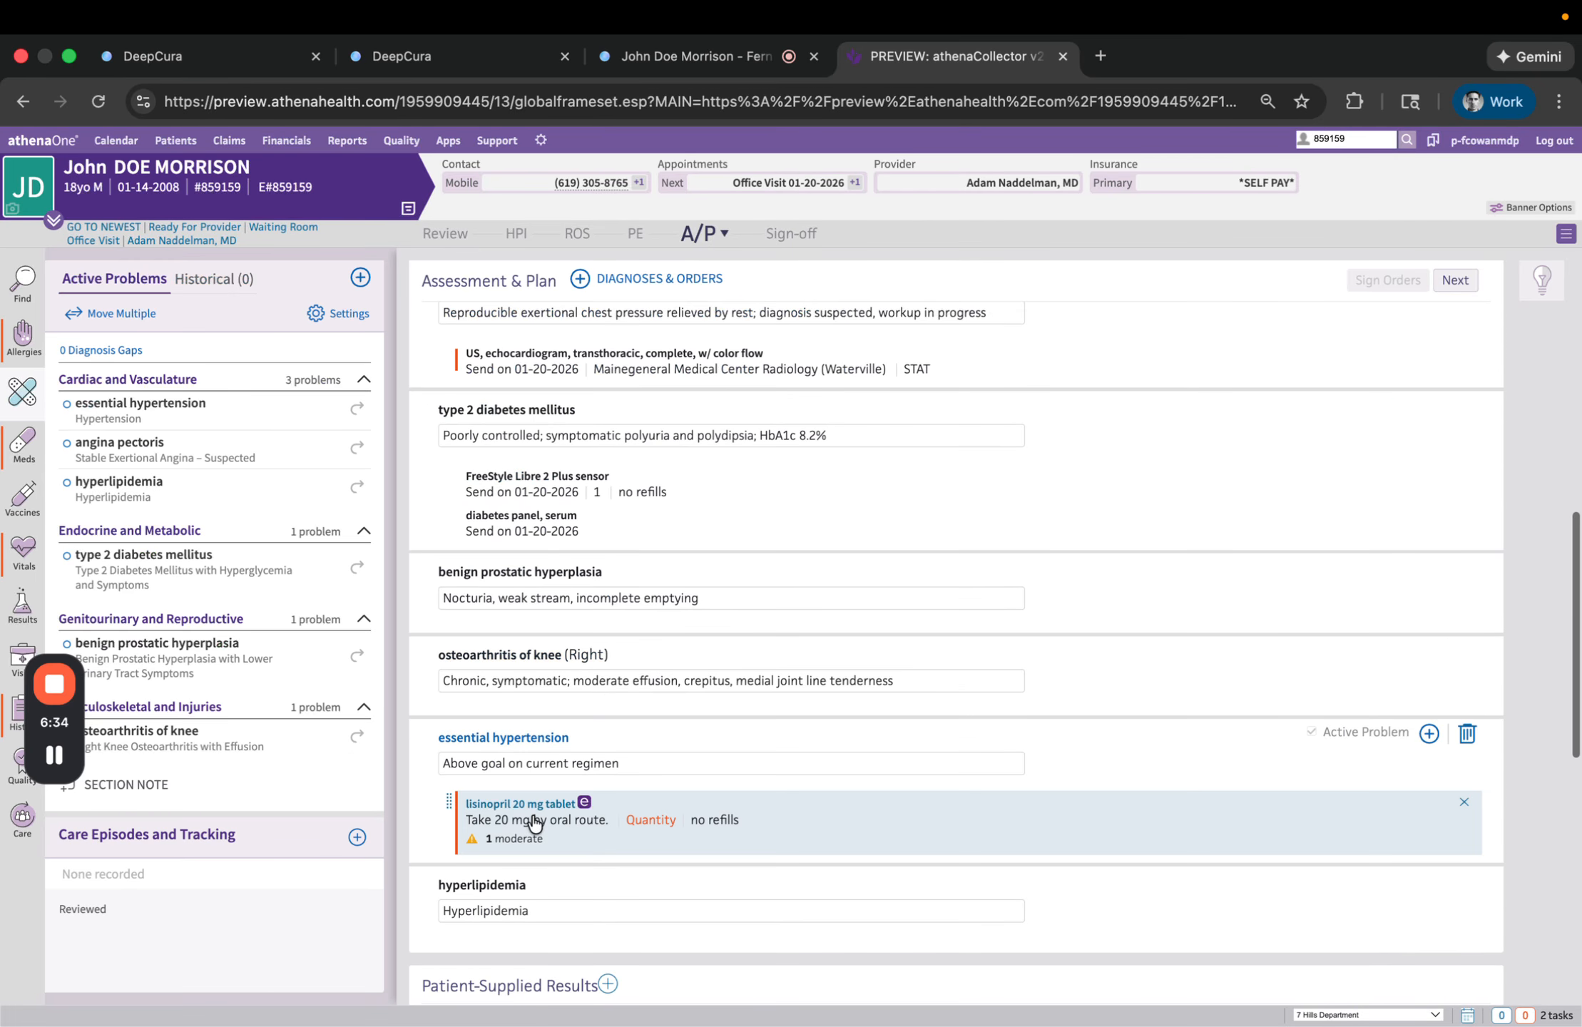
scroll(535, 820, down, 1)
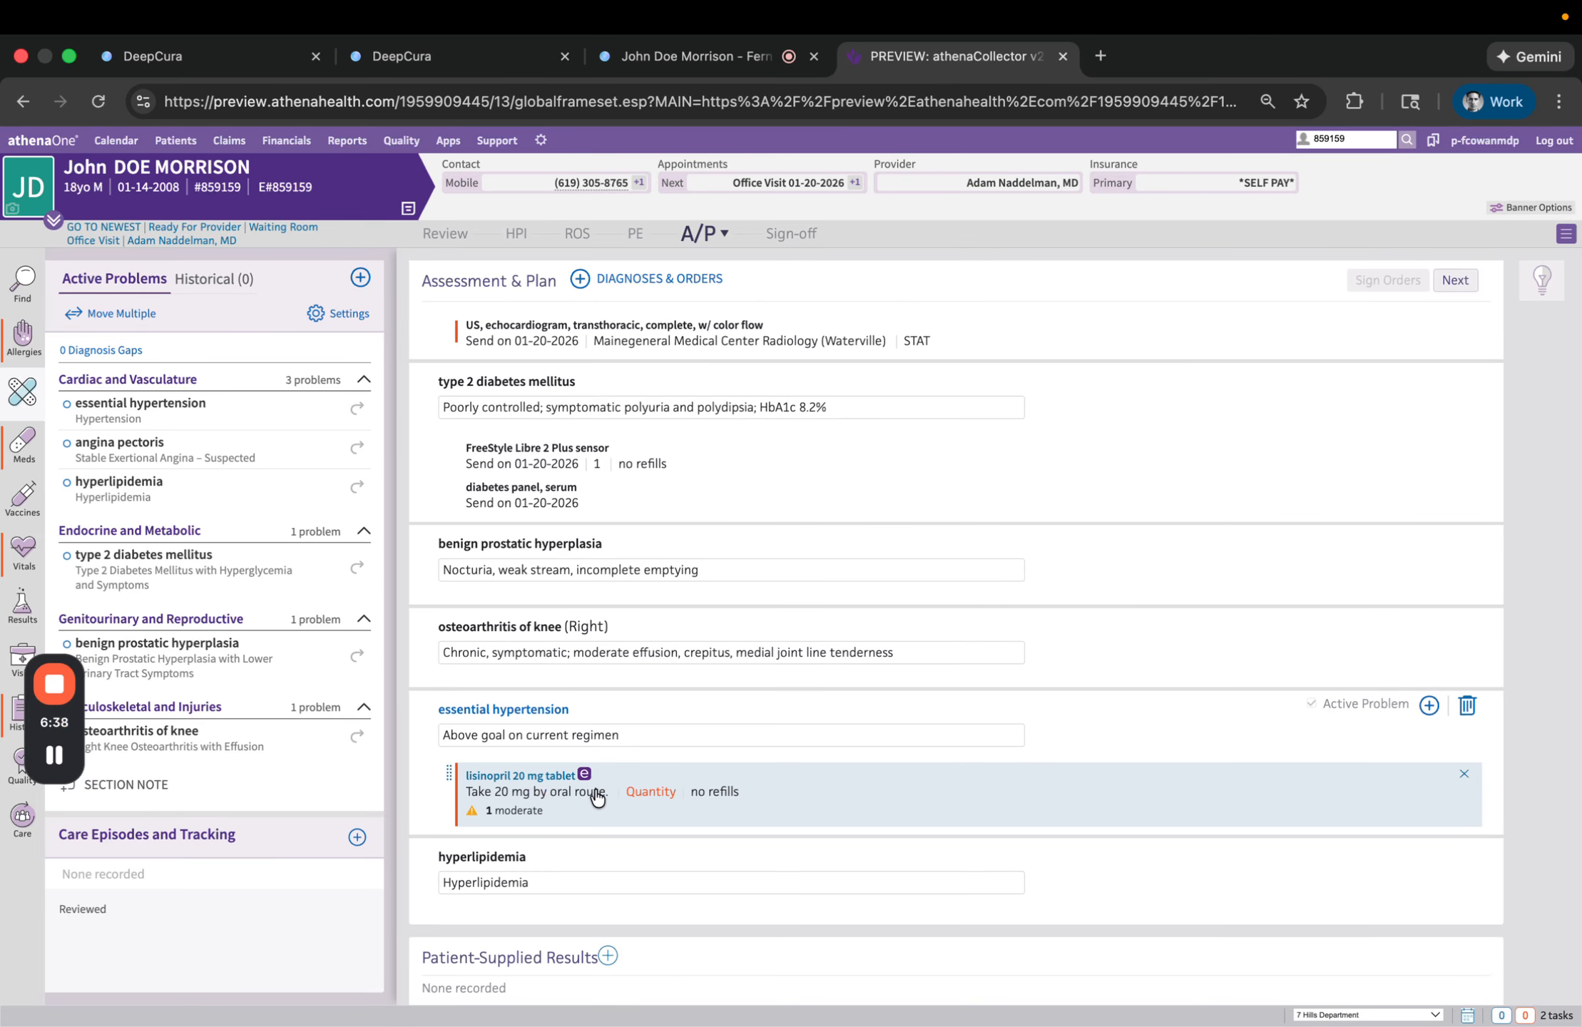
scroll(681, 727, up, 5)
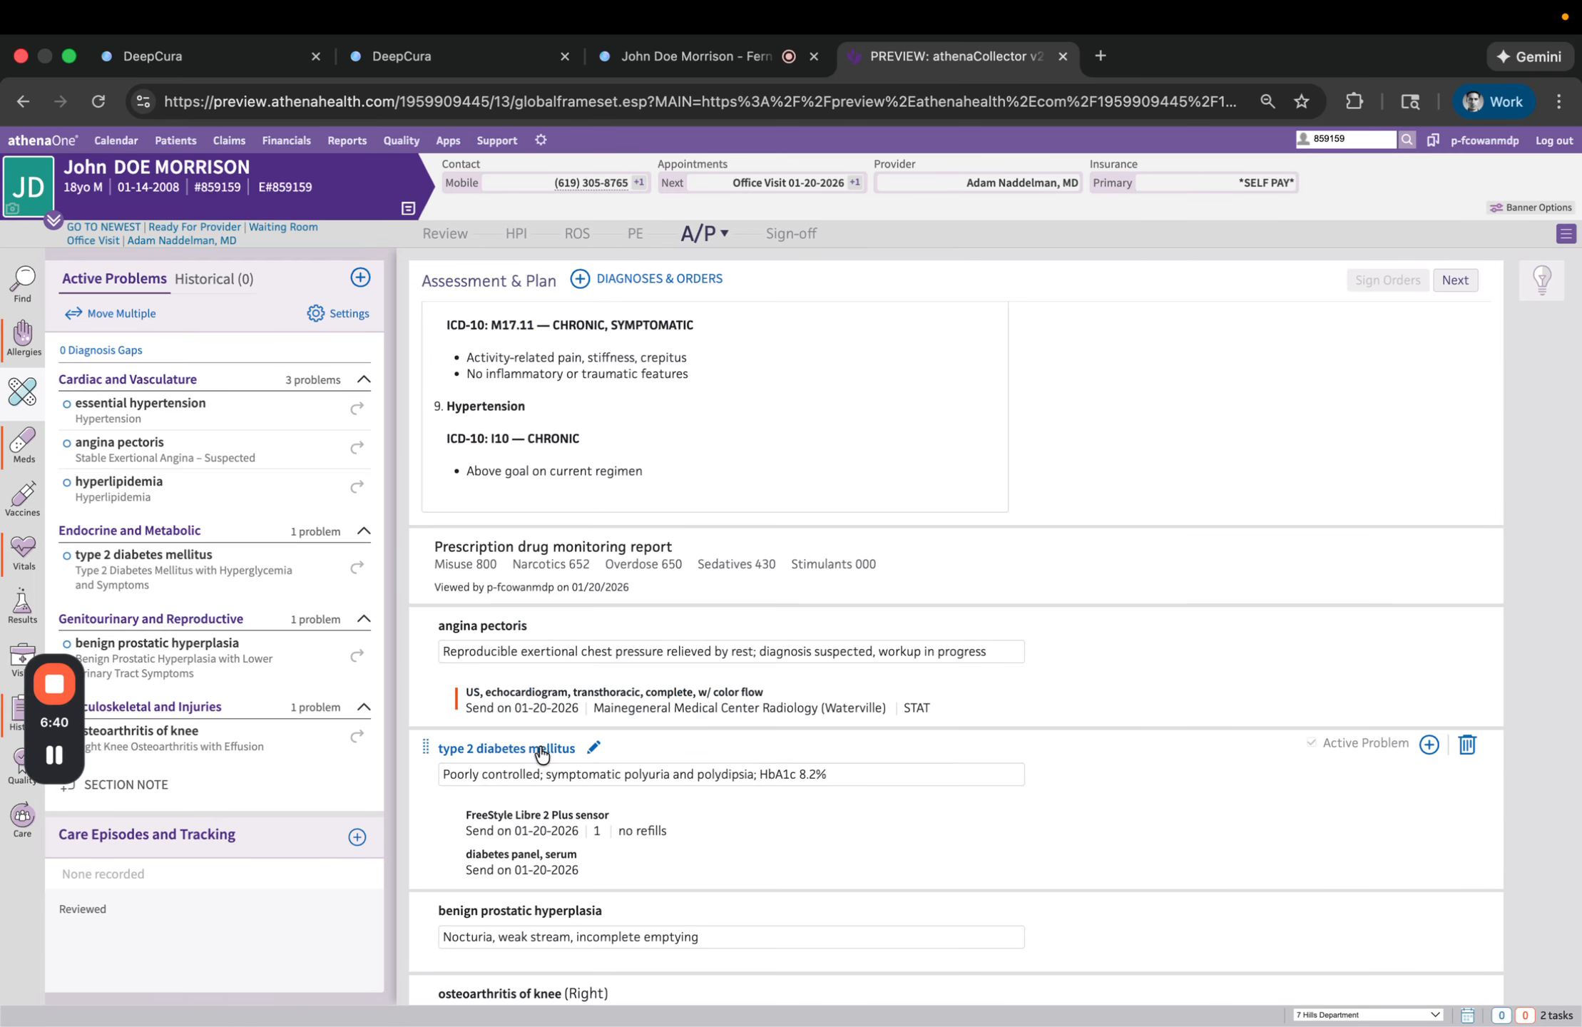
scroll(549, 749, down, 3)
scroll(625, 765, down, 5)
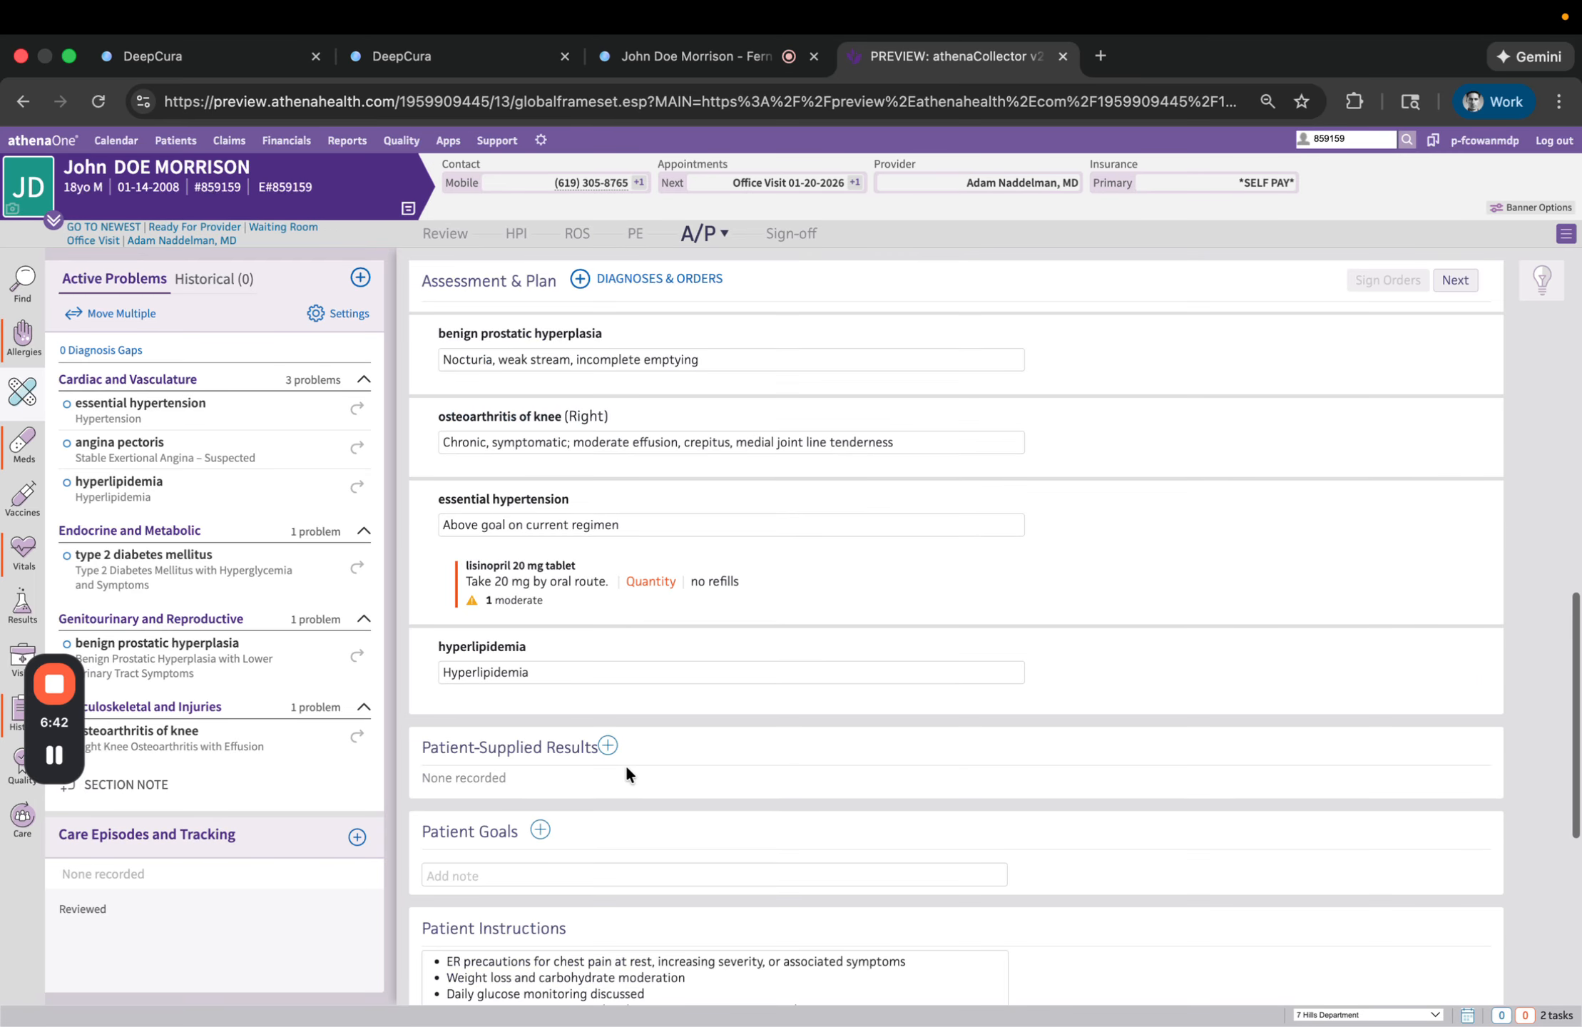
scroll(625, 765, up, 4)
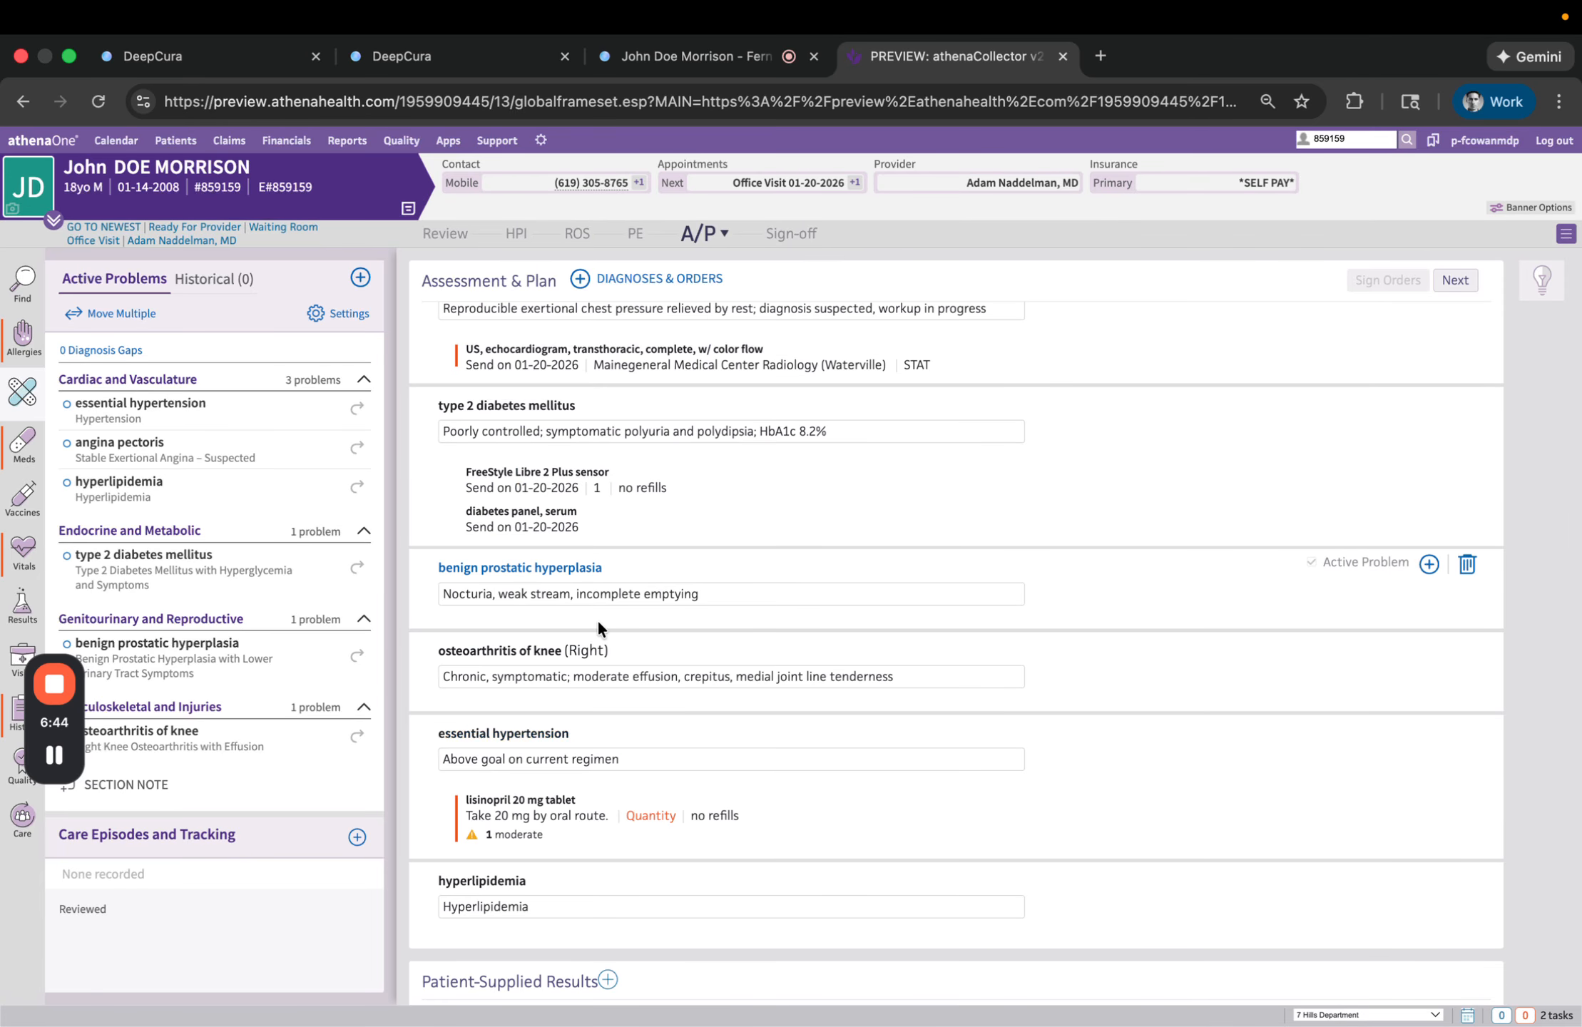
Step: Return to DeepCura, add the suggested Cardiology referral and assign the first ***Ath_int_only*** Clinicals/Comment Ccm 432 - Watertown entry as referring provider
click(688, 56)
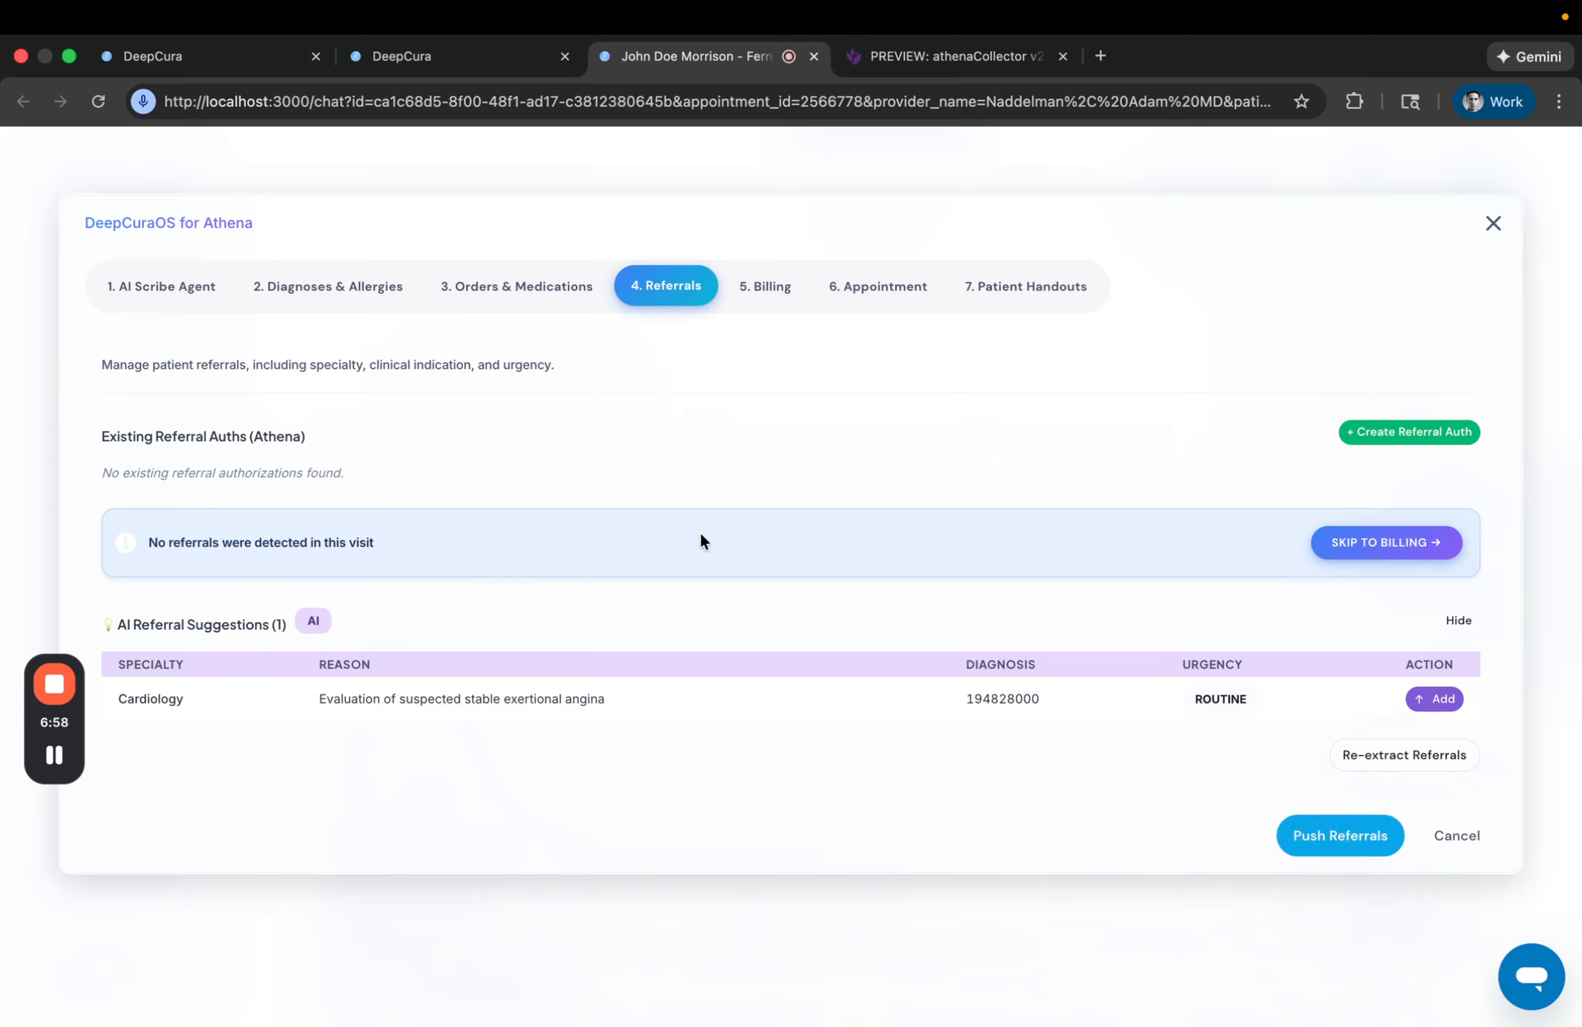
click(1434, 699)
click(557, 606)
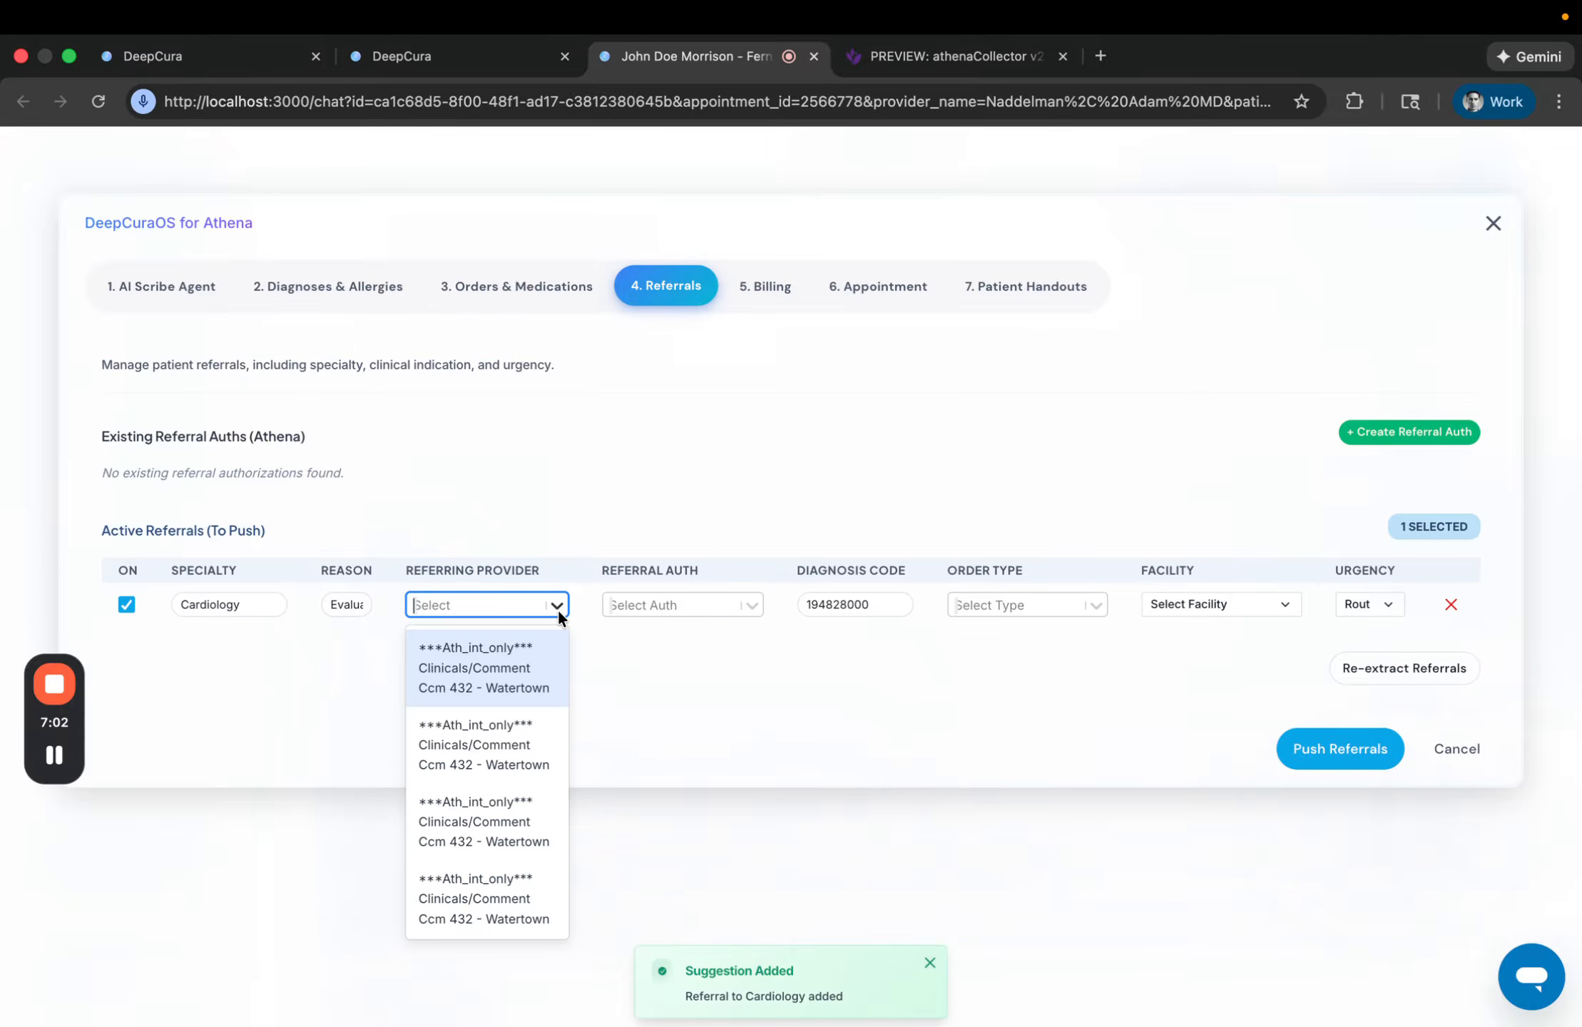
scroll(492, 796, down, 5)
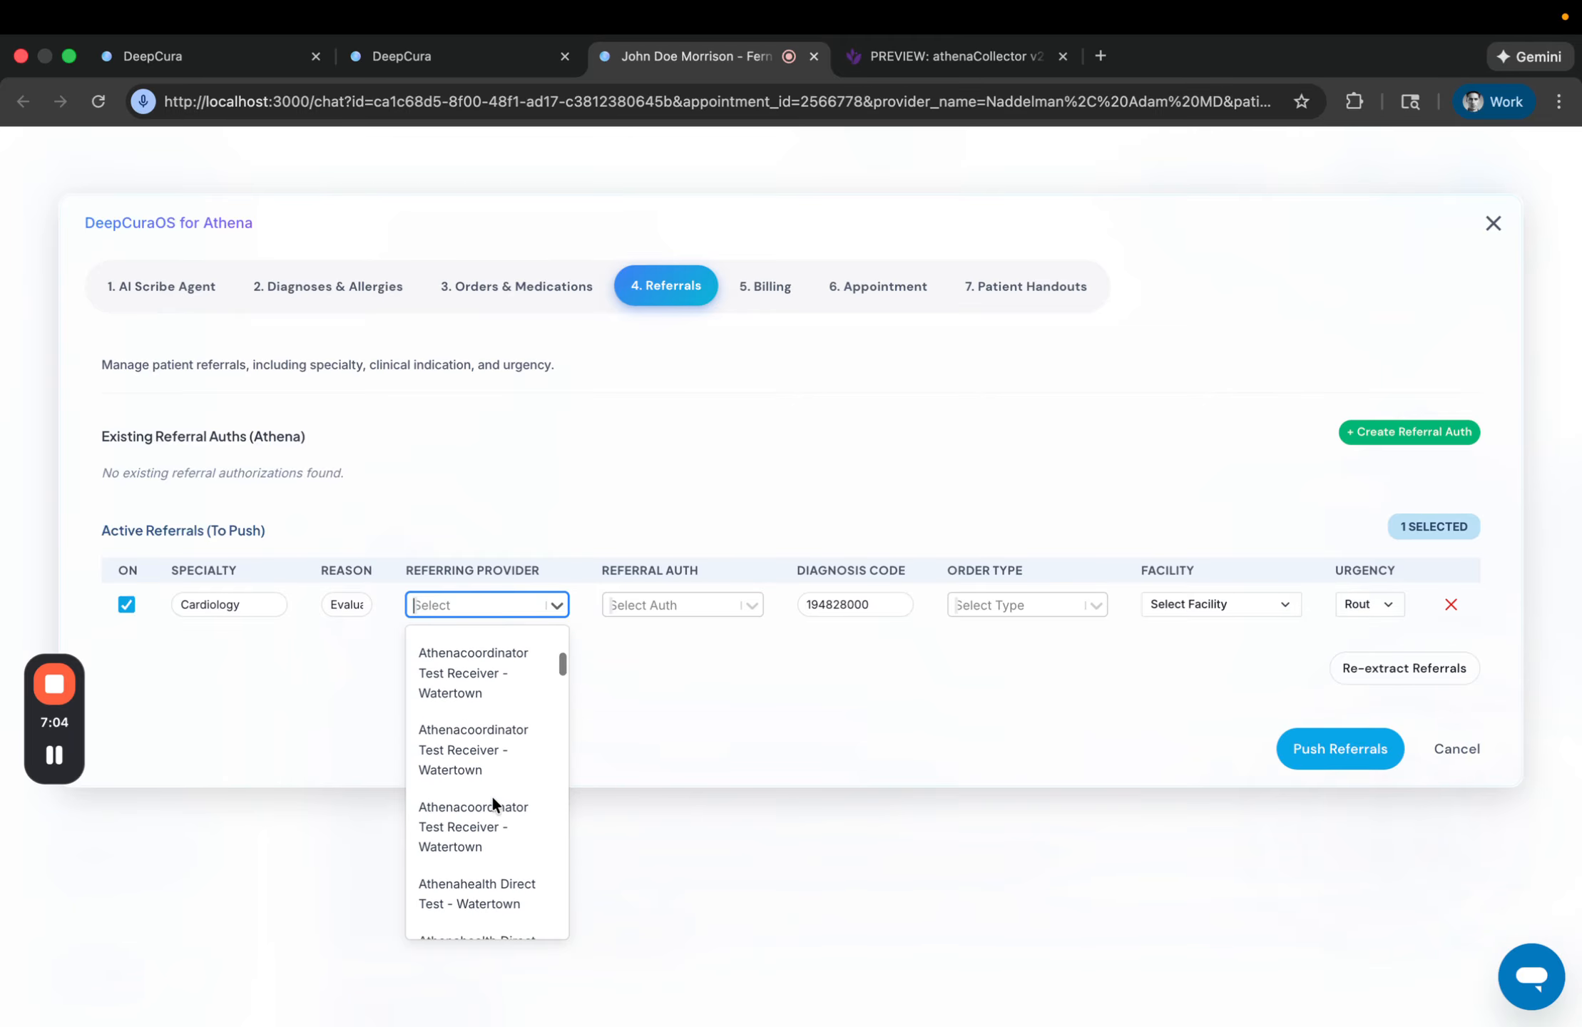
scroll(492, 797, up, 6)
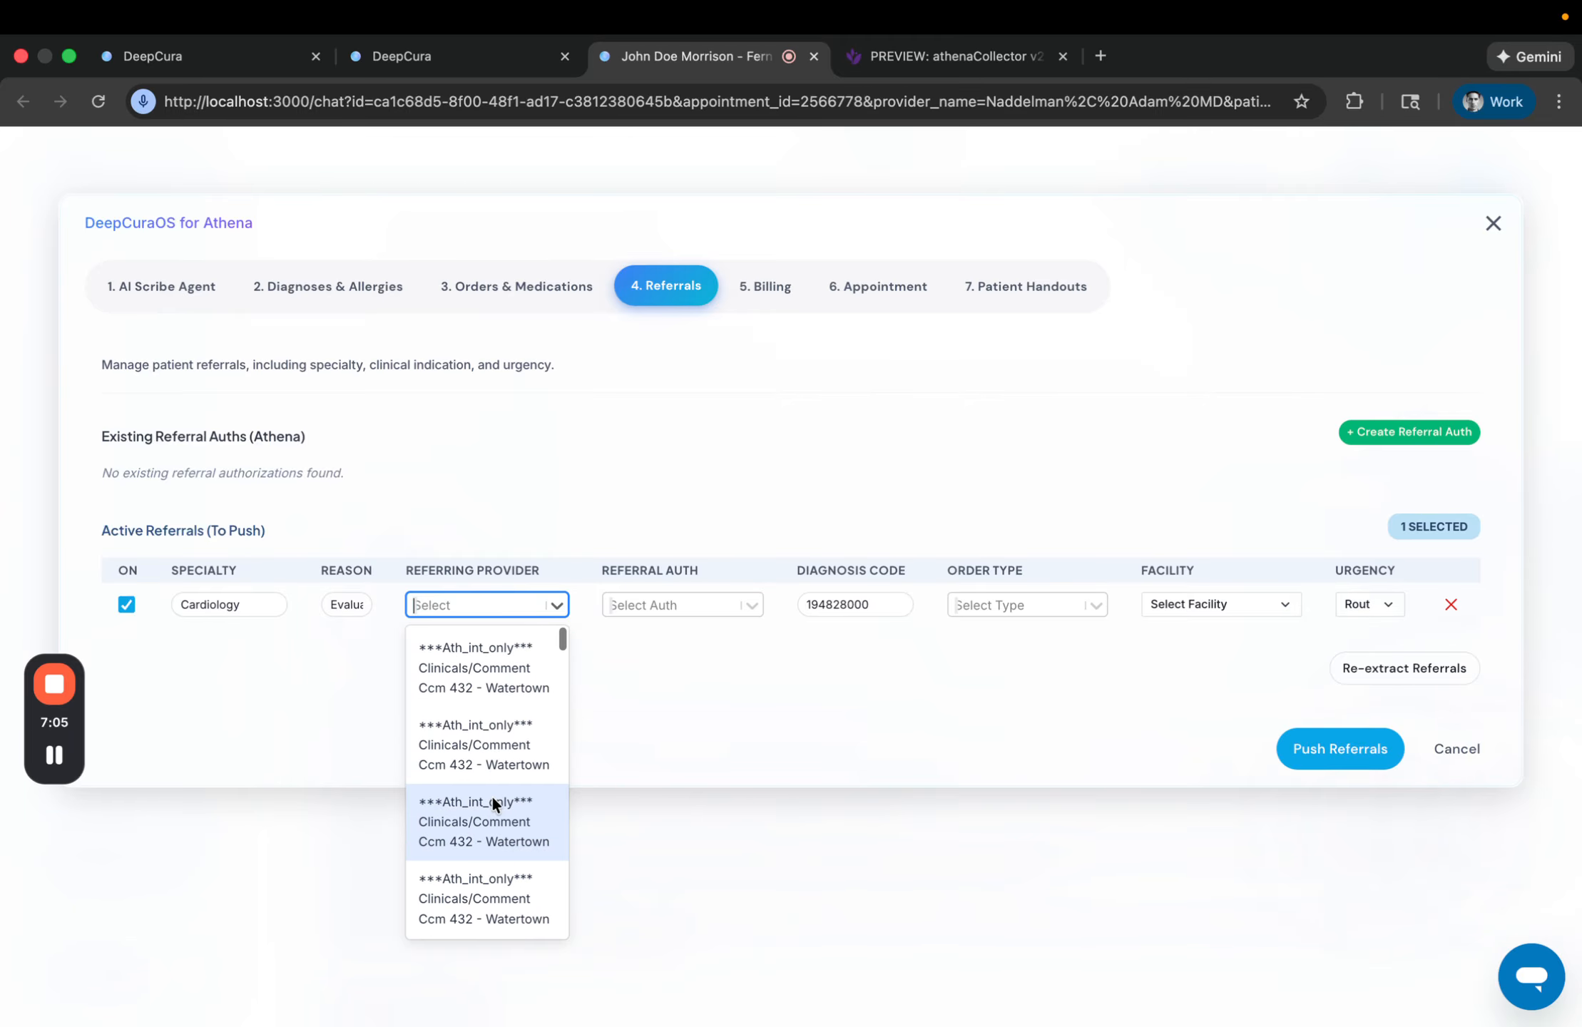
click(474, 676)
Step: Set the Cardiology referral's order type to interventional cardiology referral and its facility to CARDIOLOGY ASSOSCIATES OF MORRISTOWN
click(1072, 606)
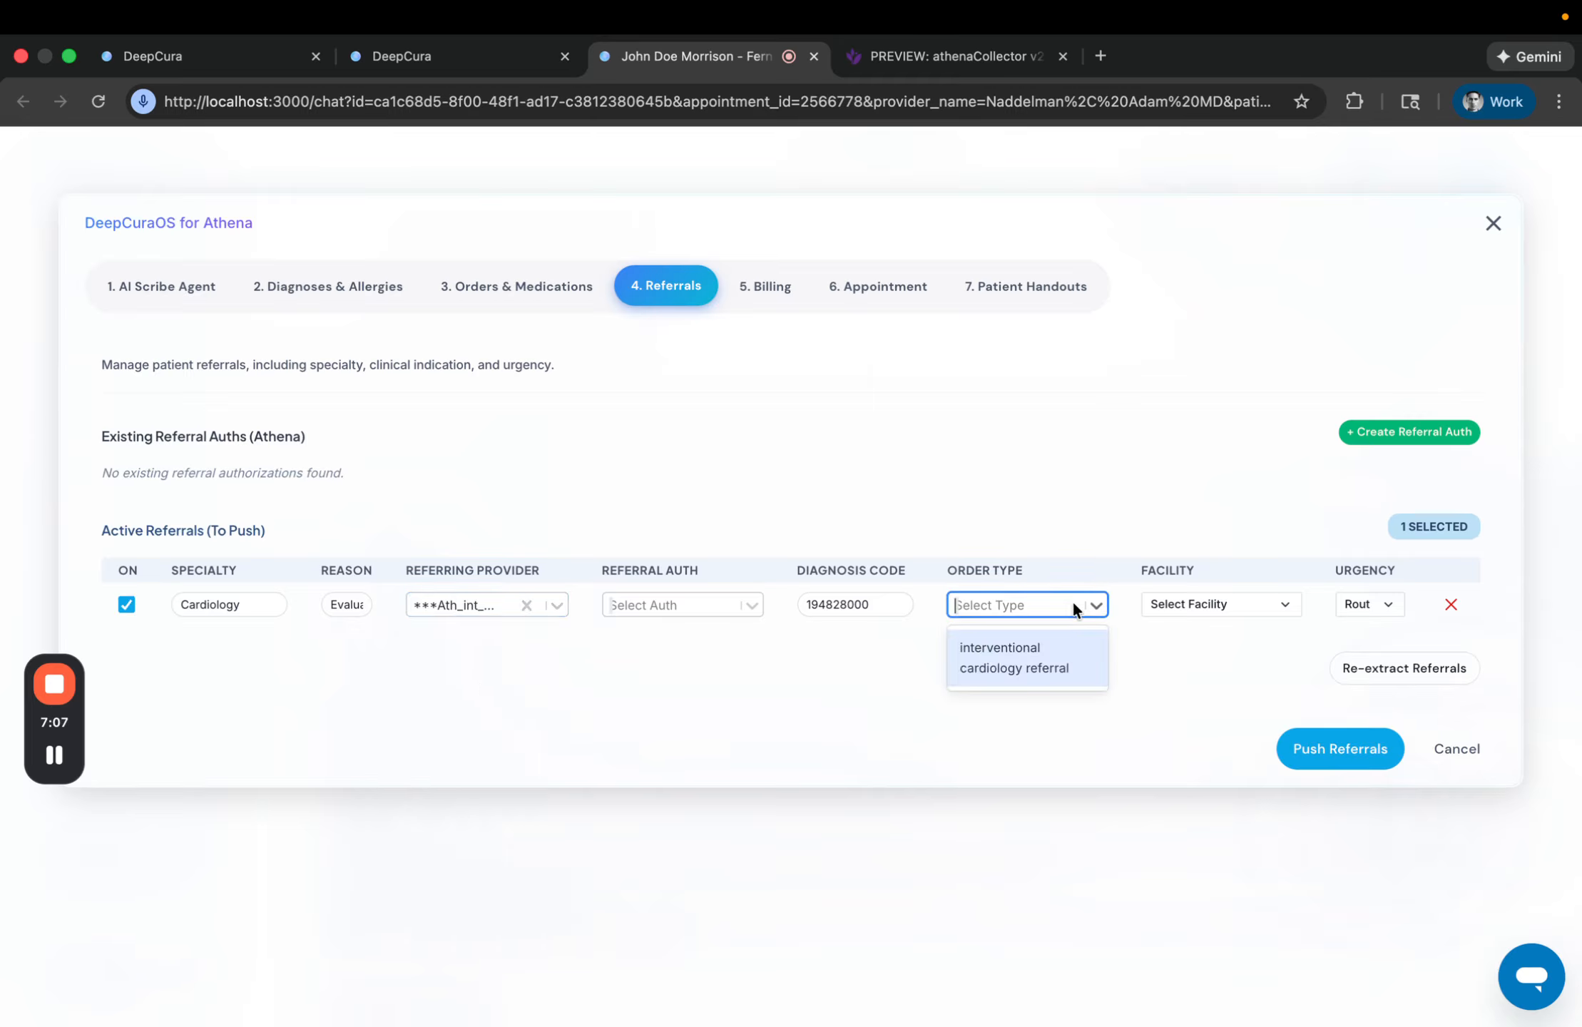
click(1022, 664)
click(1219, 604)
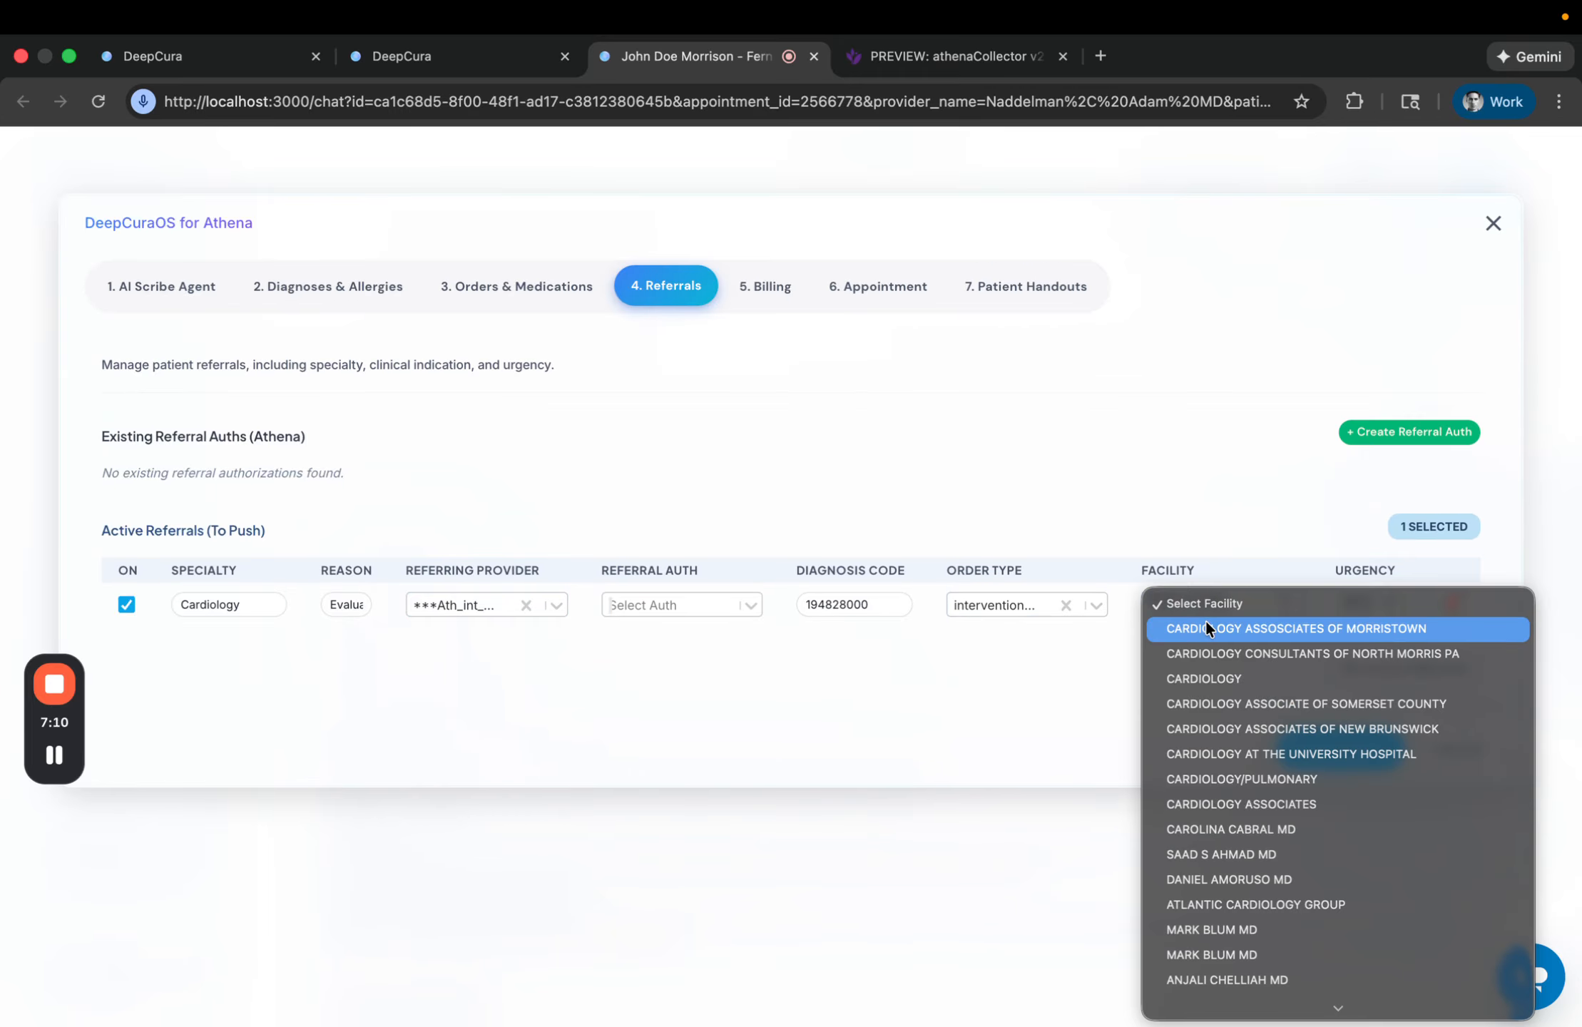
click(1205, 626)
Step: Keep the Cardiology referral's urgency at Routine and push the referral to Athena
click(1365, 604)
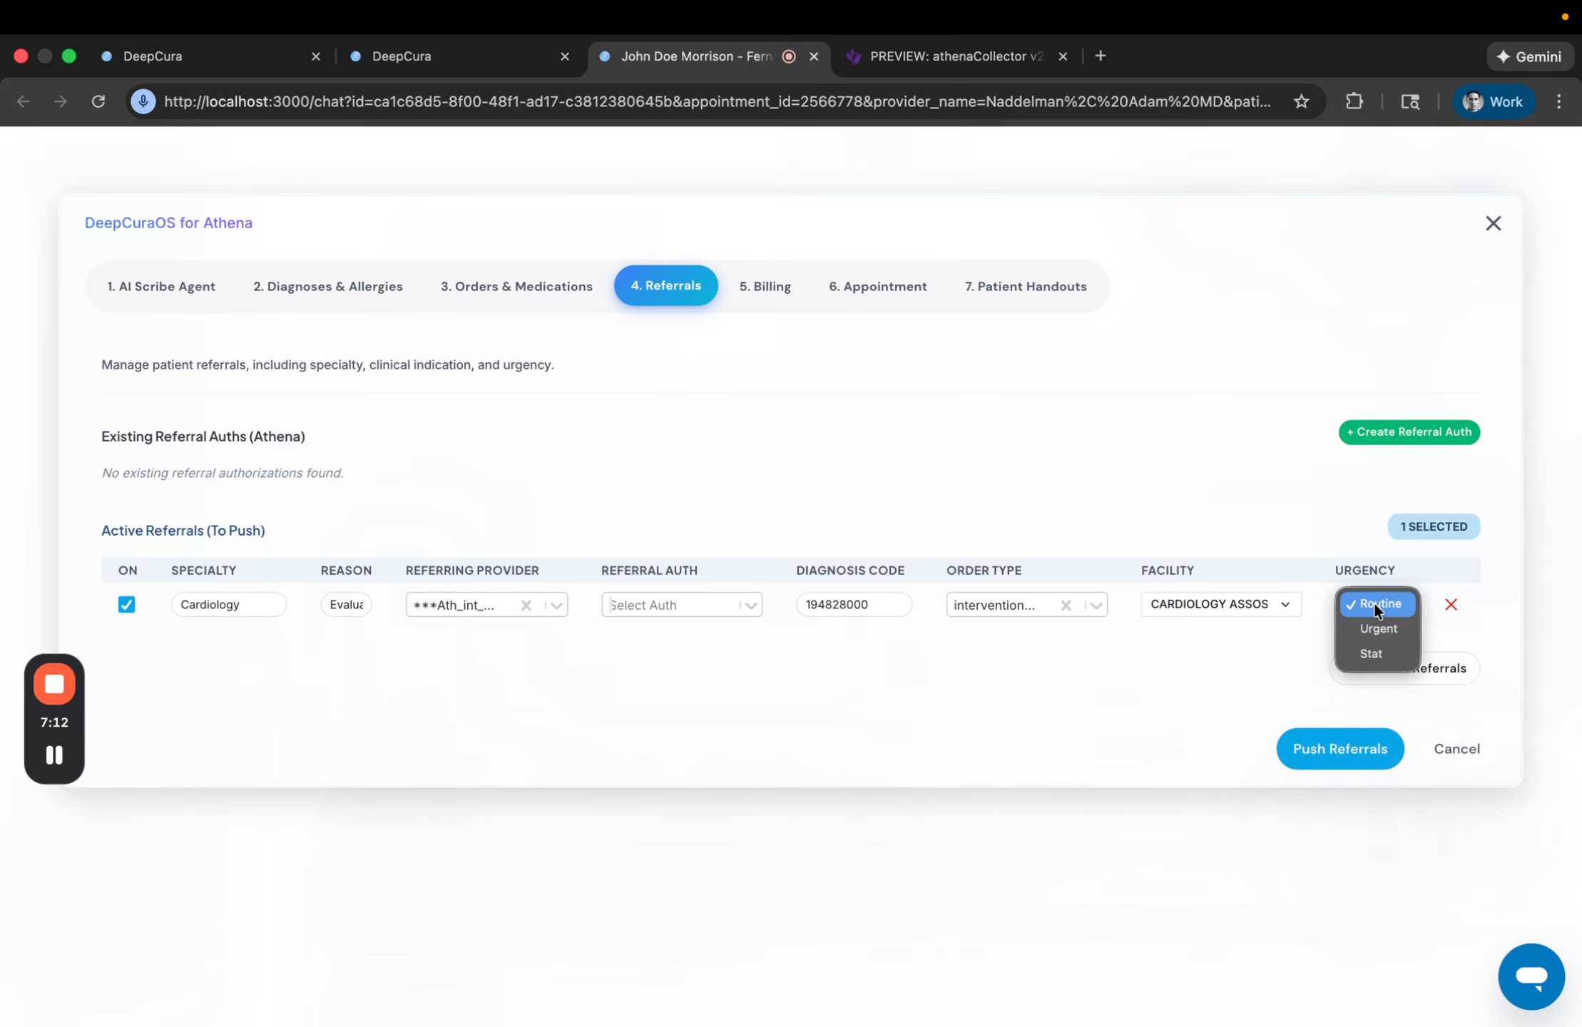
click(1283, 626)
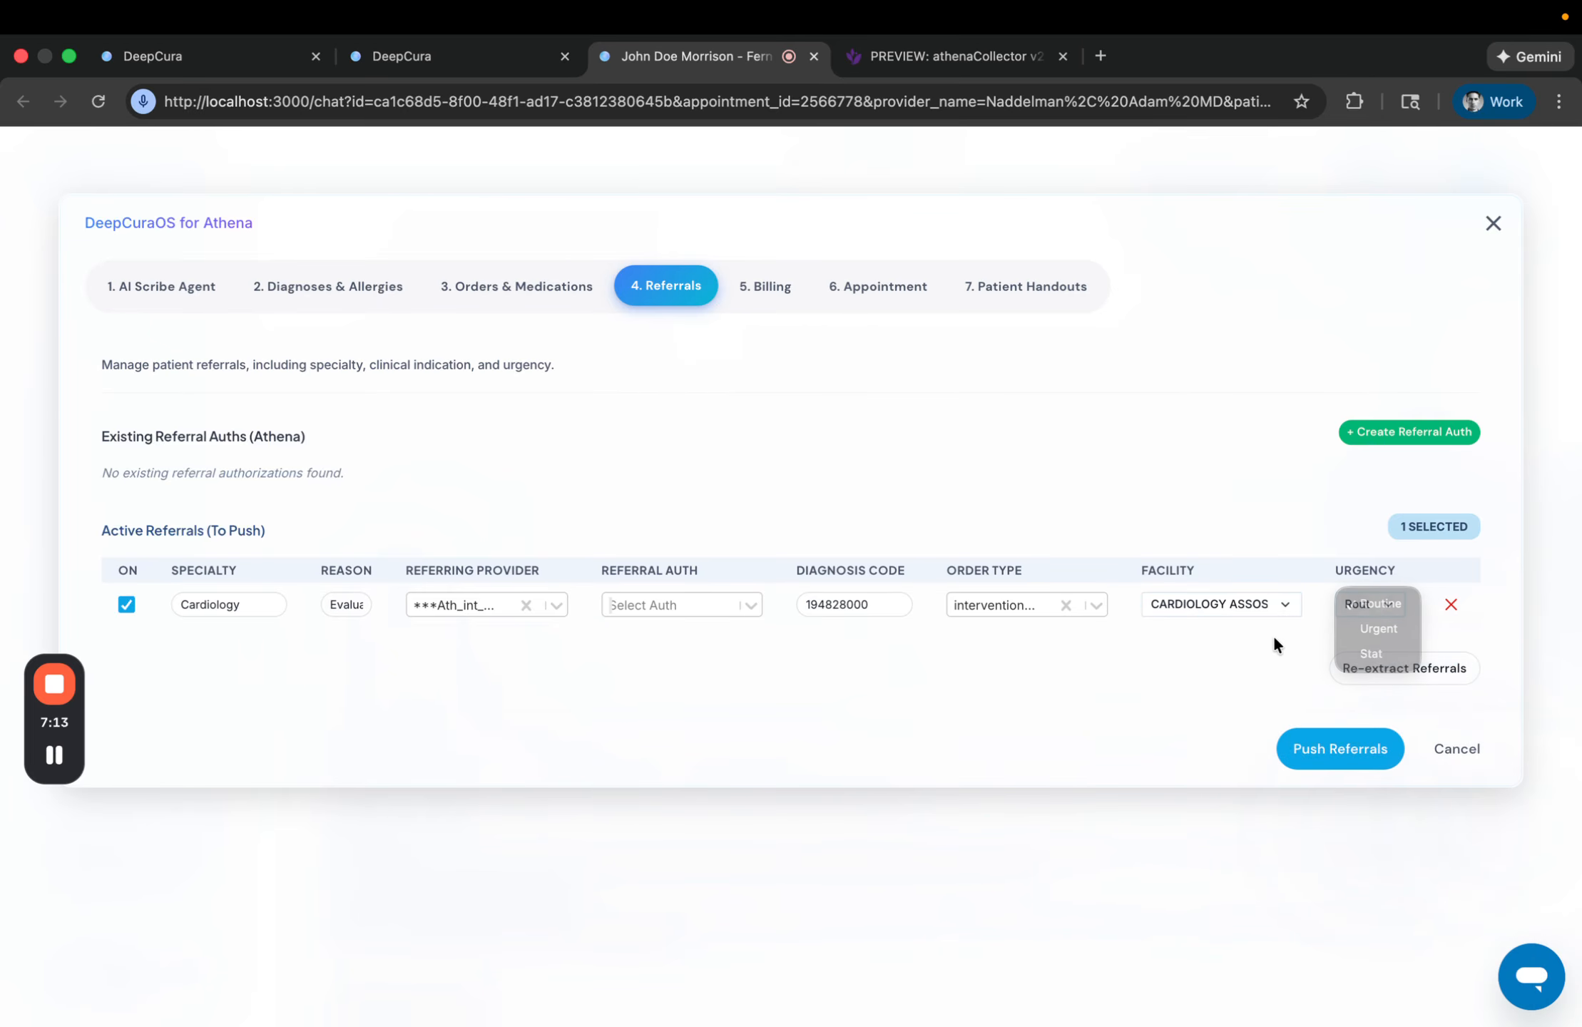
click(1319, 756)
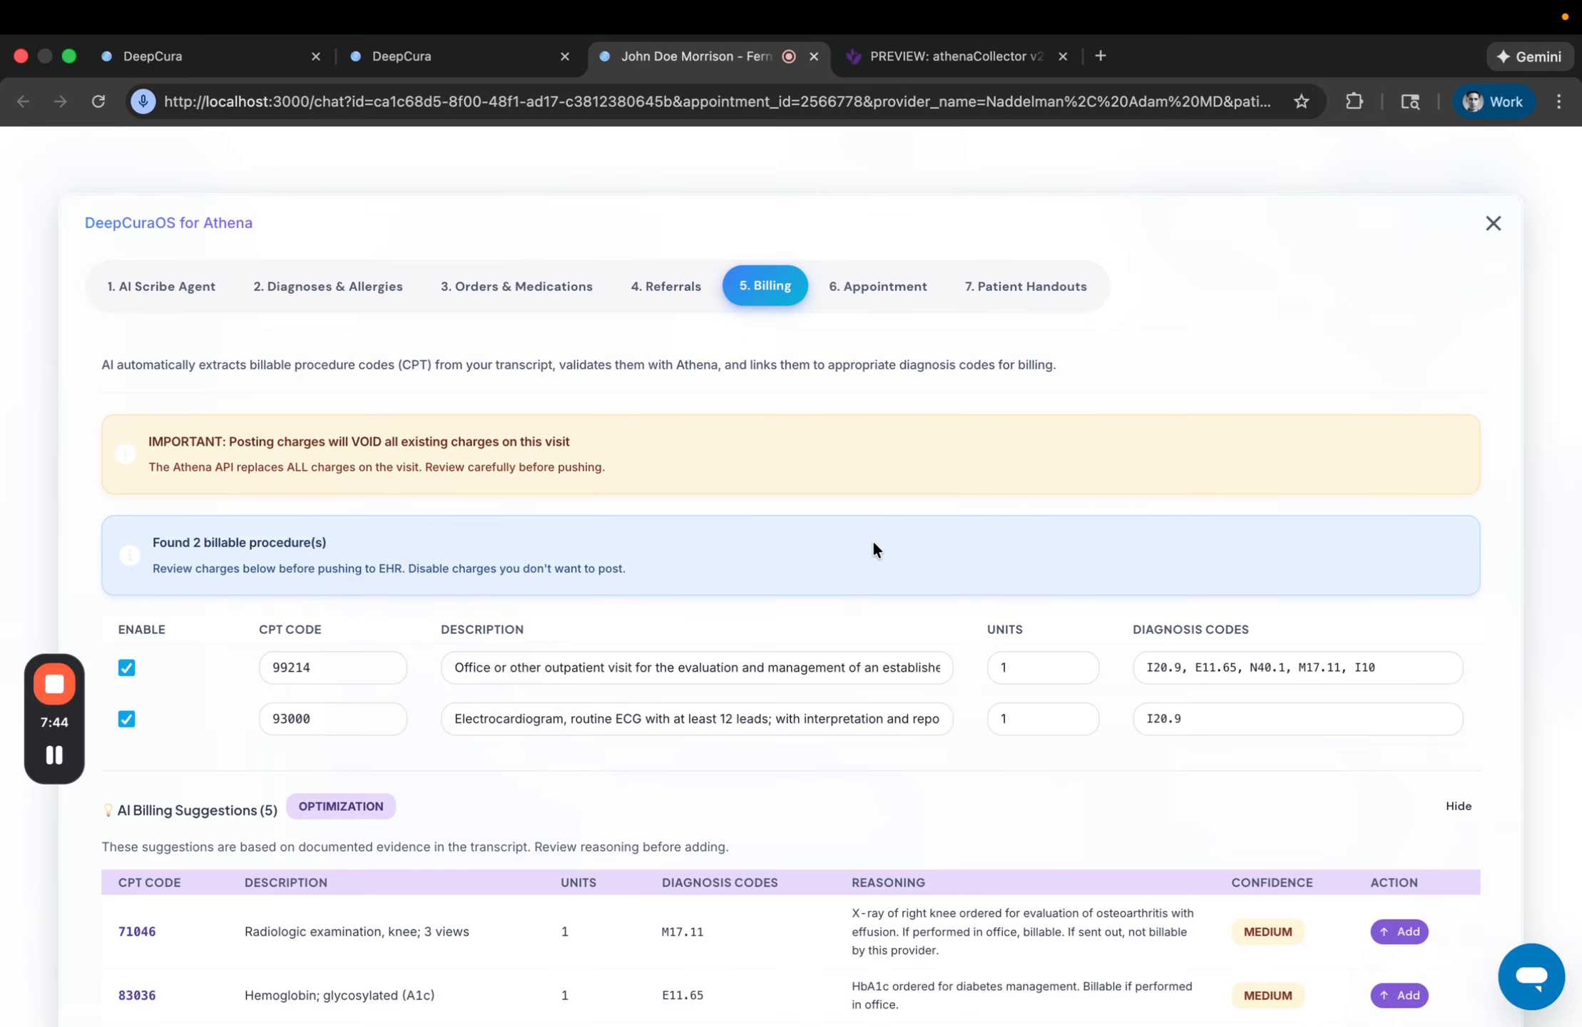
Step: Review the extracted charges and AI billing suggestions, and push CPT codes 99214 and 93000 to Athena
scroll(872, 539, down, 2)
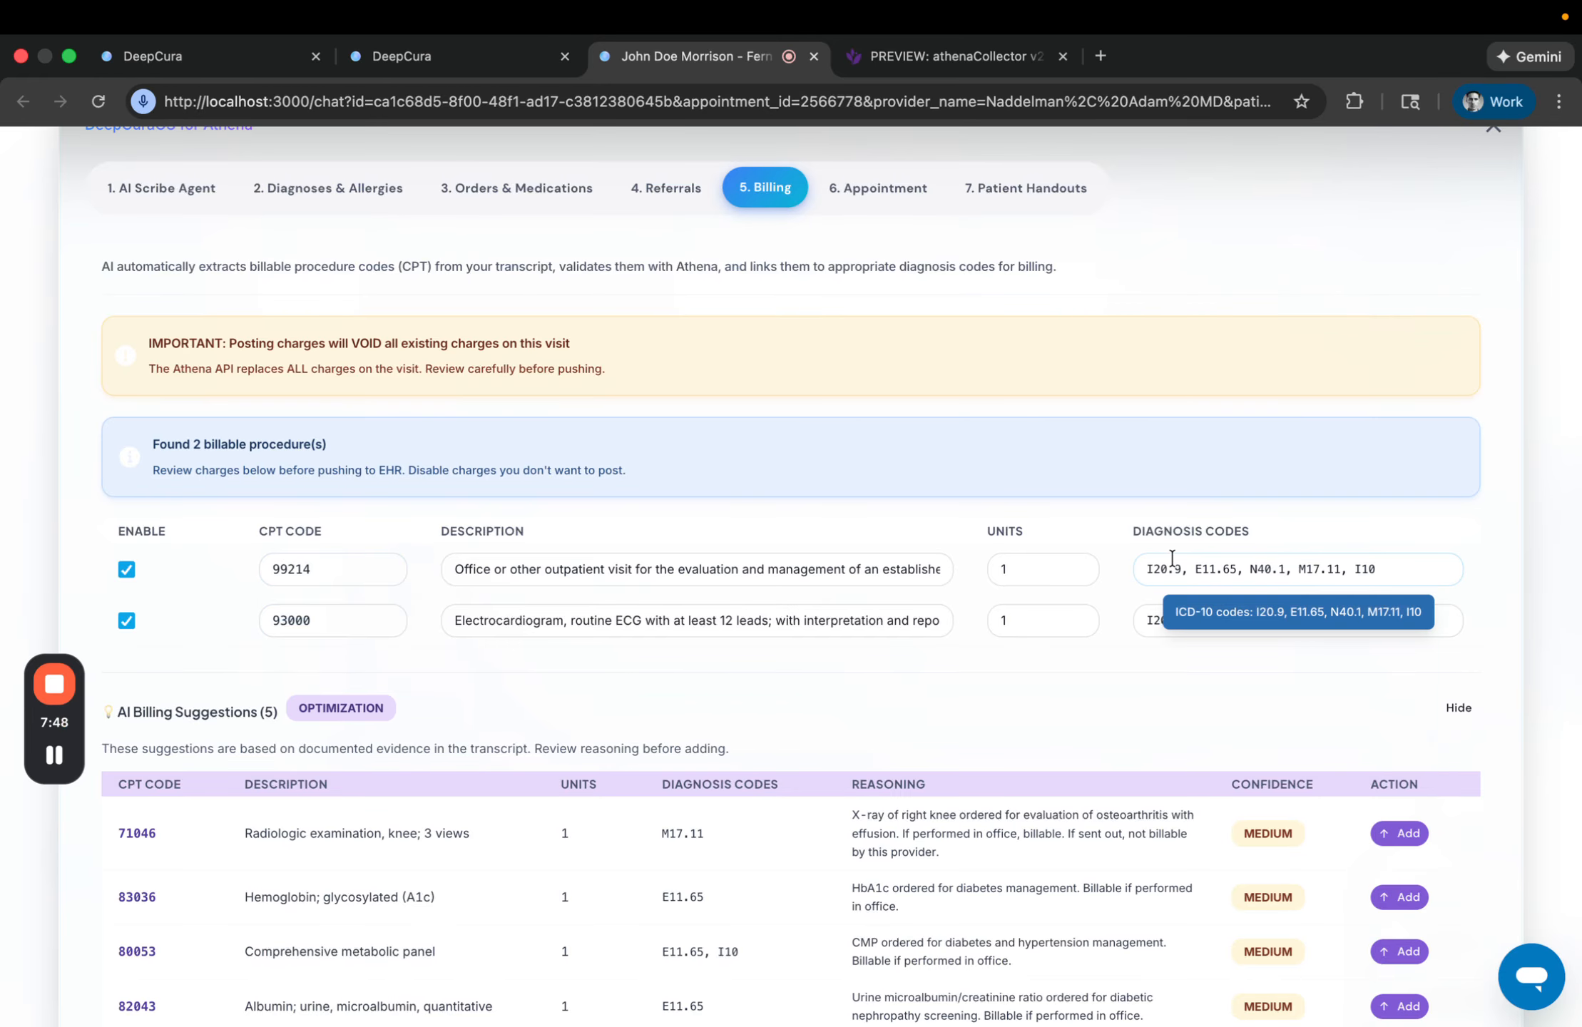
scroll(1042, 541, down, 2)
scroll(988, 582, down, 2)
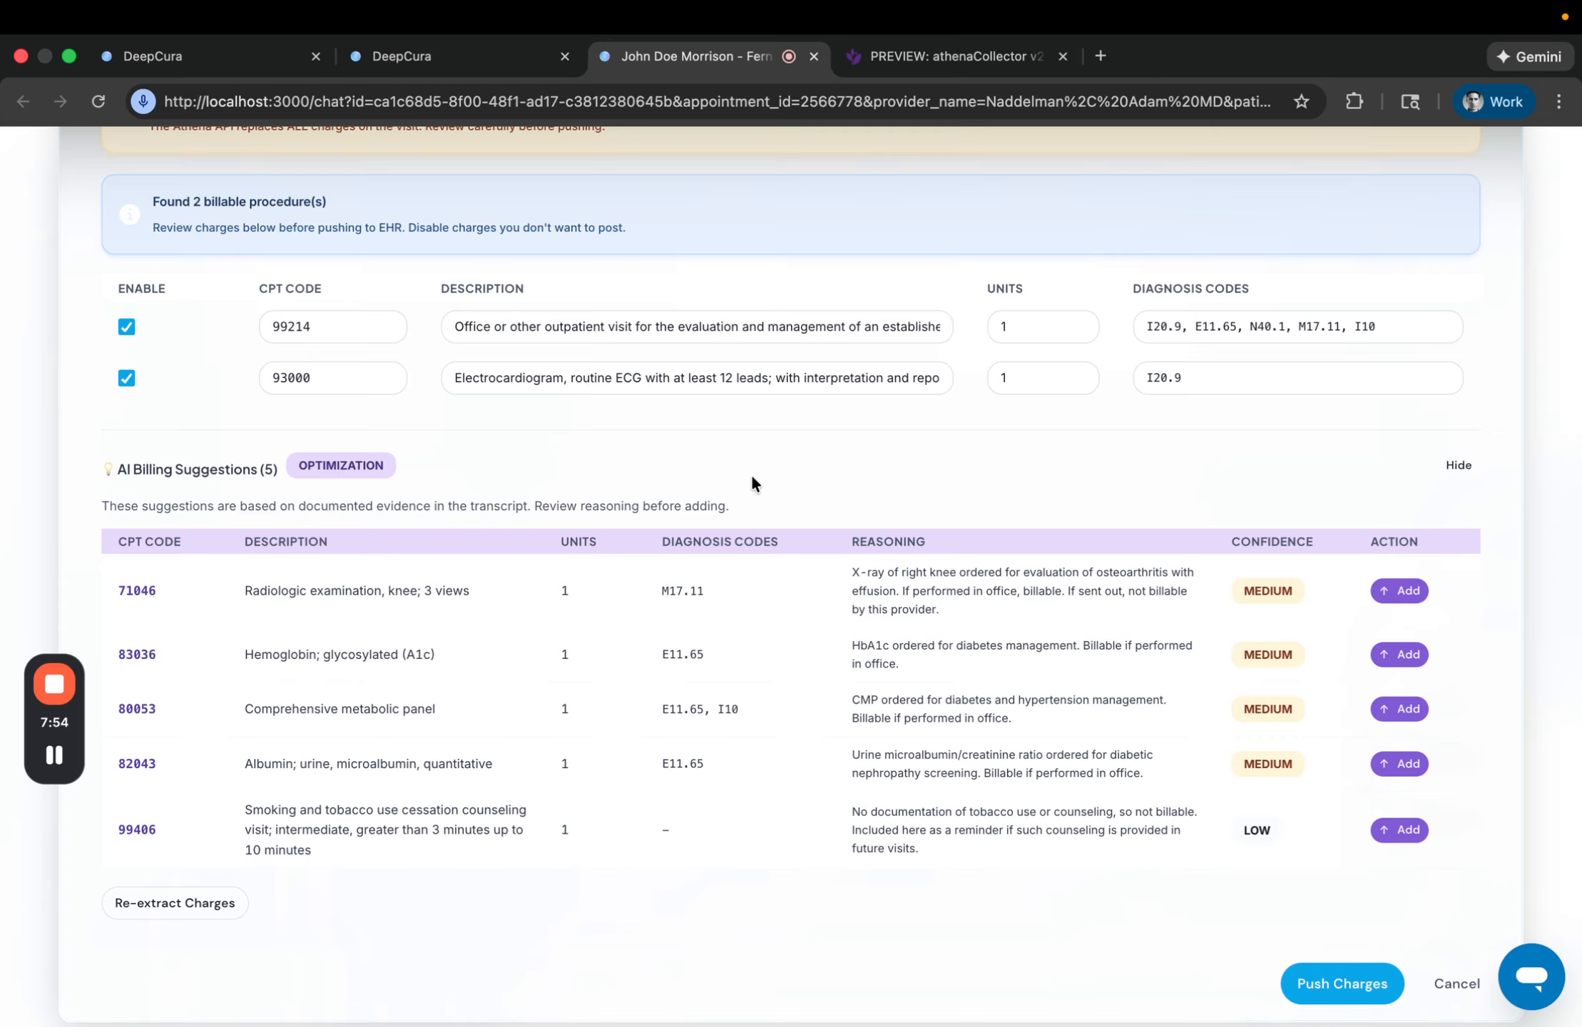
scroll(752, 482, down, 1)
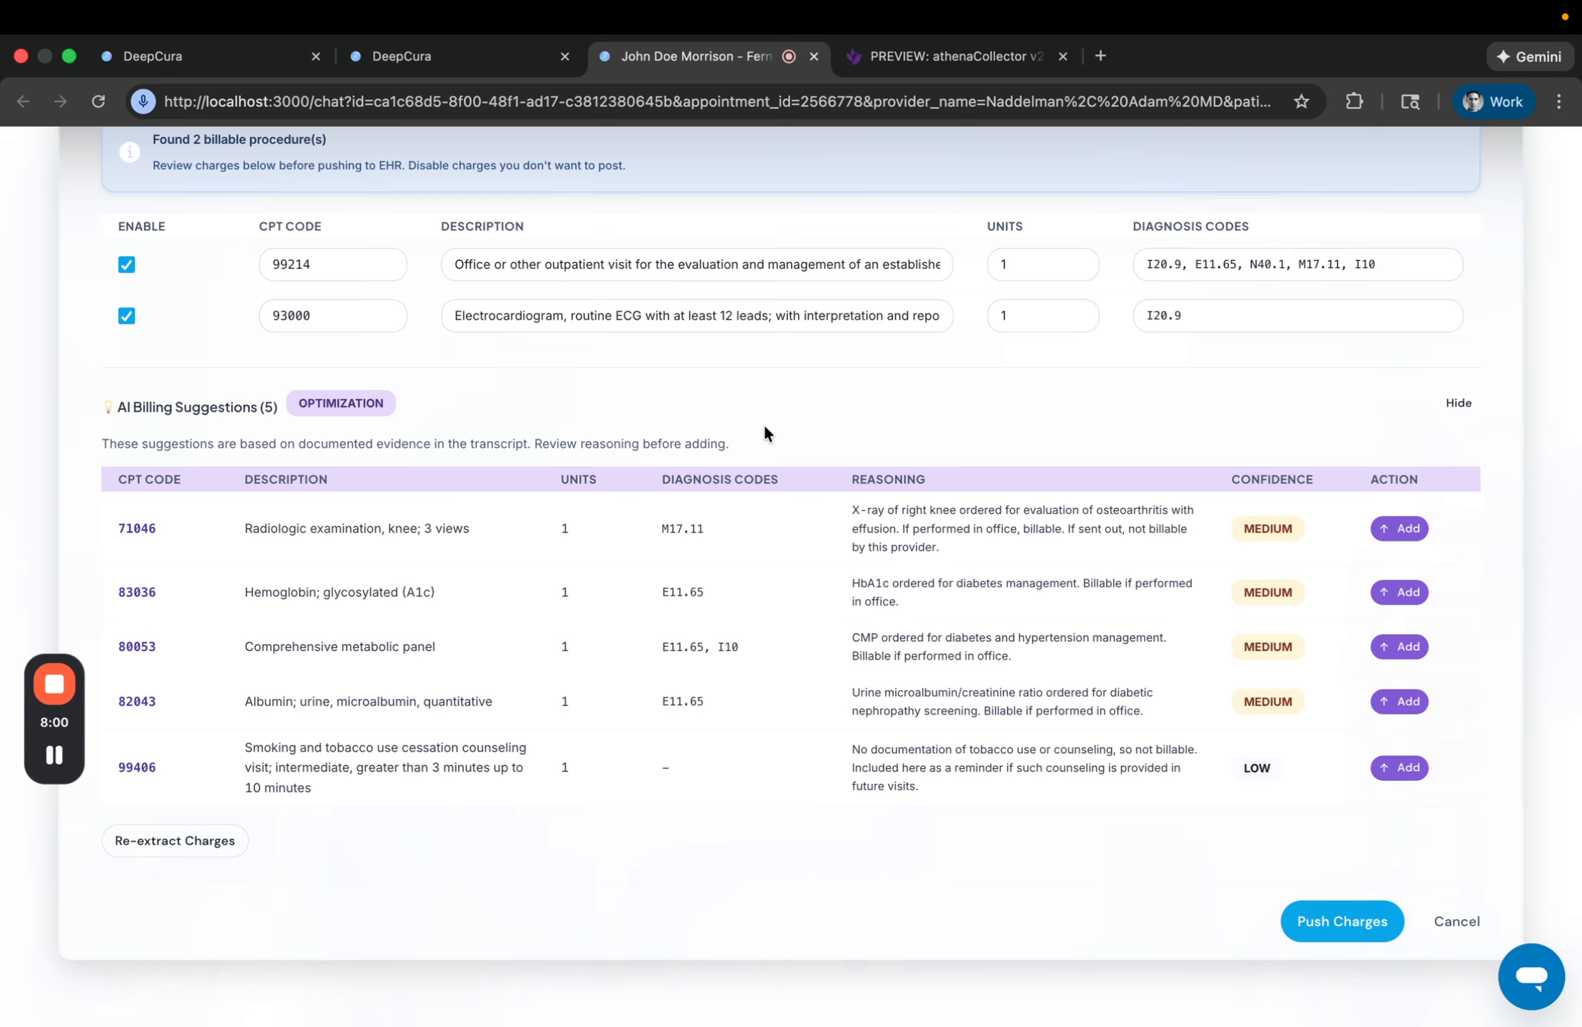
scroll(763, 422, up, 2)
scroll(779, 415, down, 2)
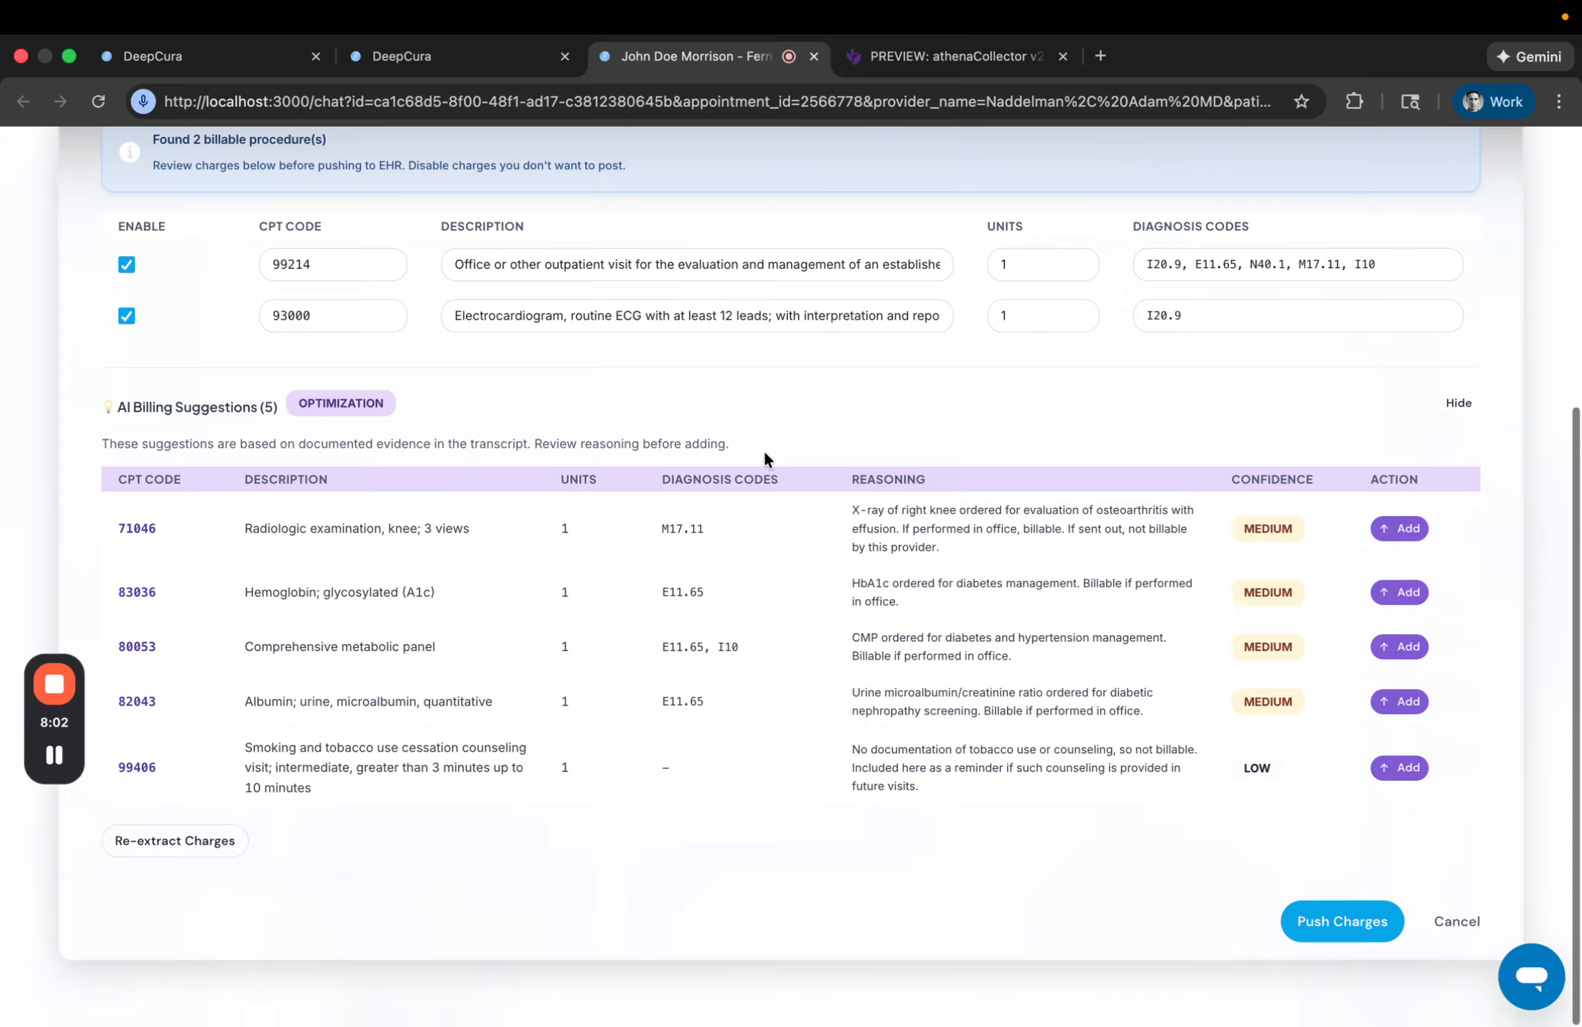
scroll(762, 450, up, 6)
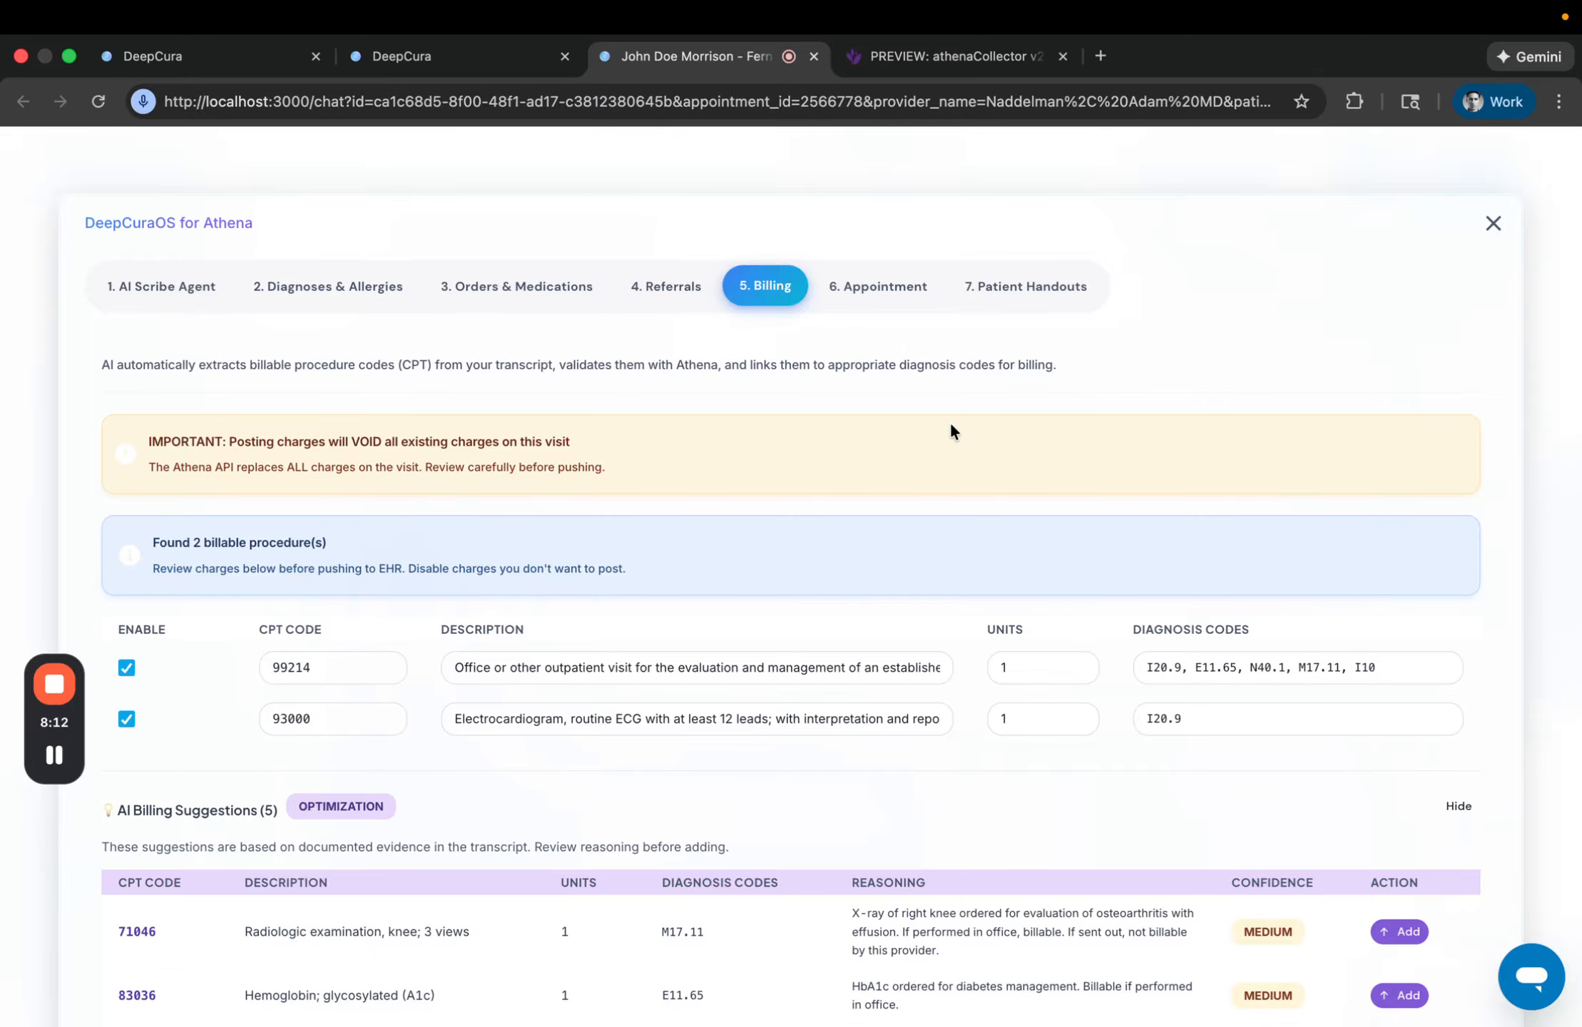
scroll(915, 476, down, 3)
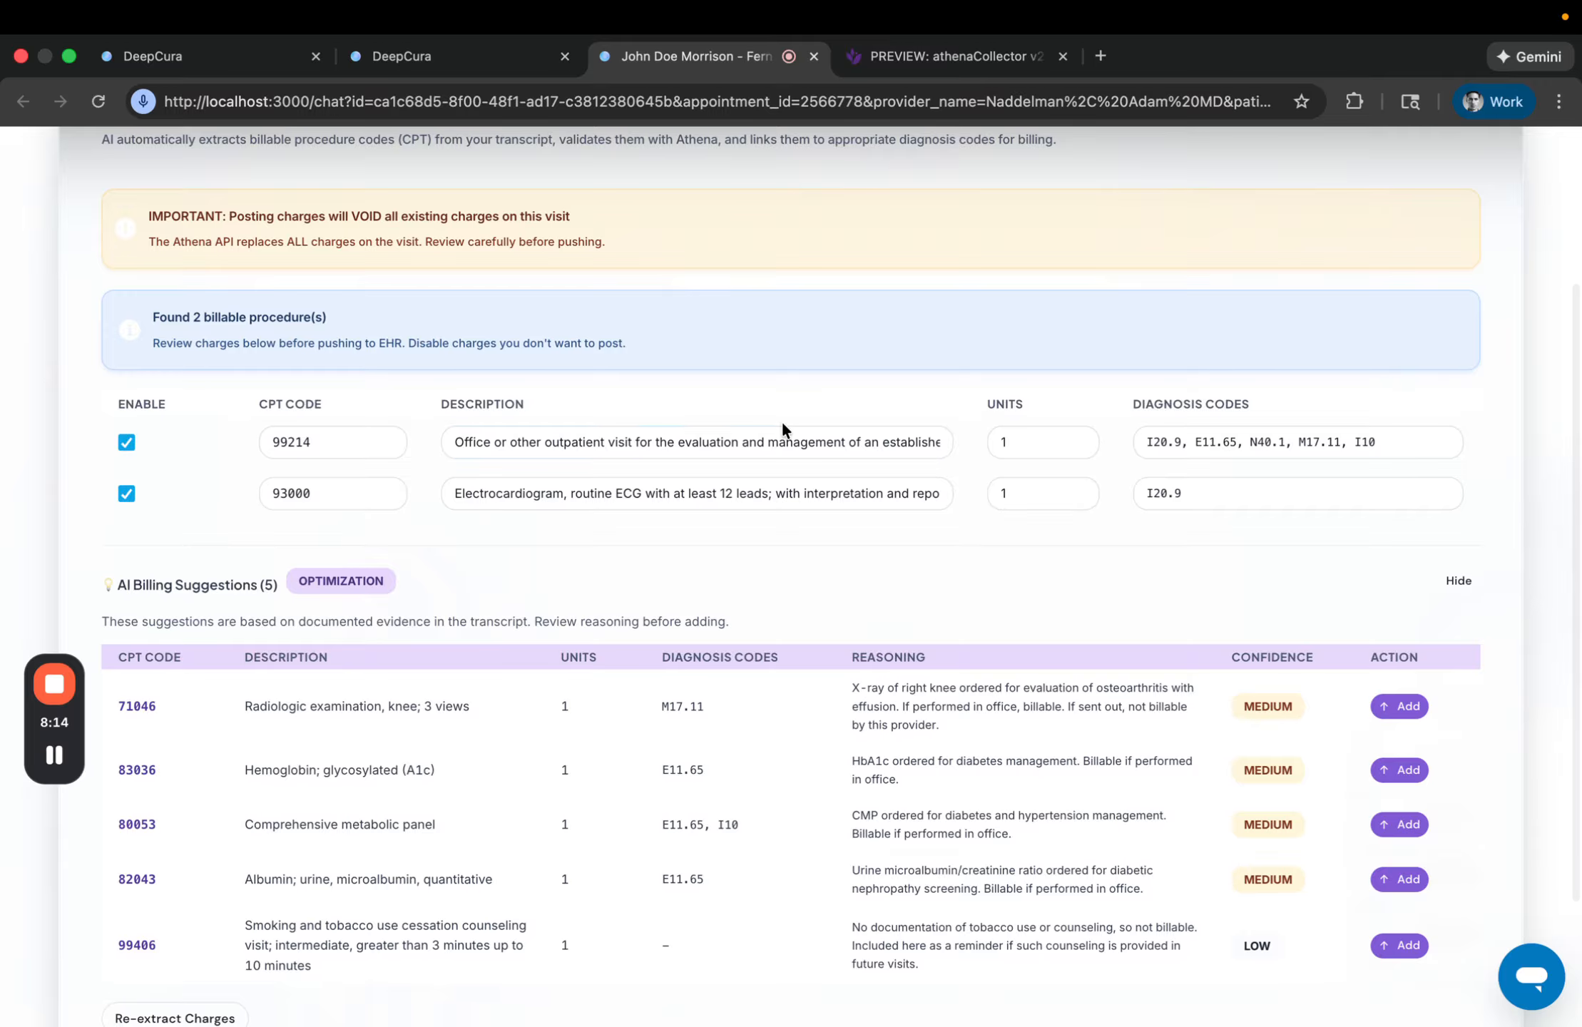
scroll(829, 428, down, 3)
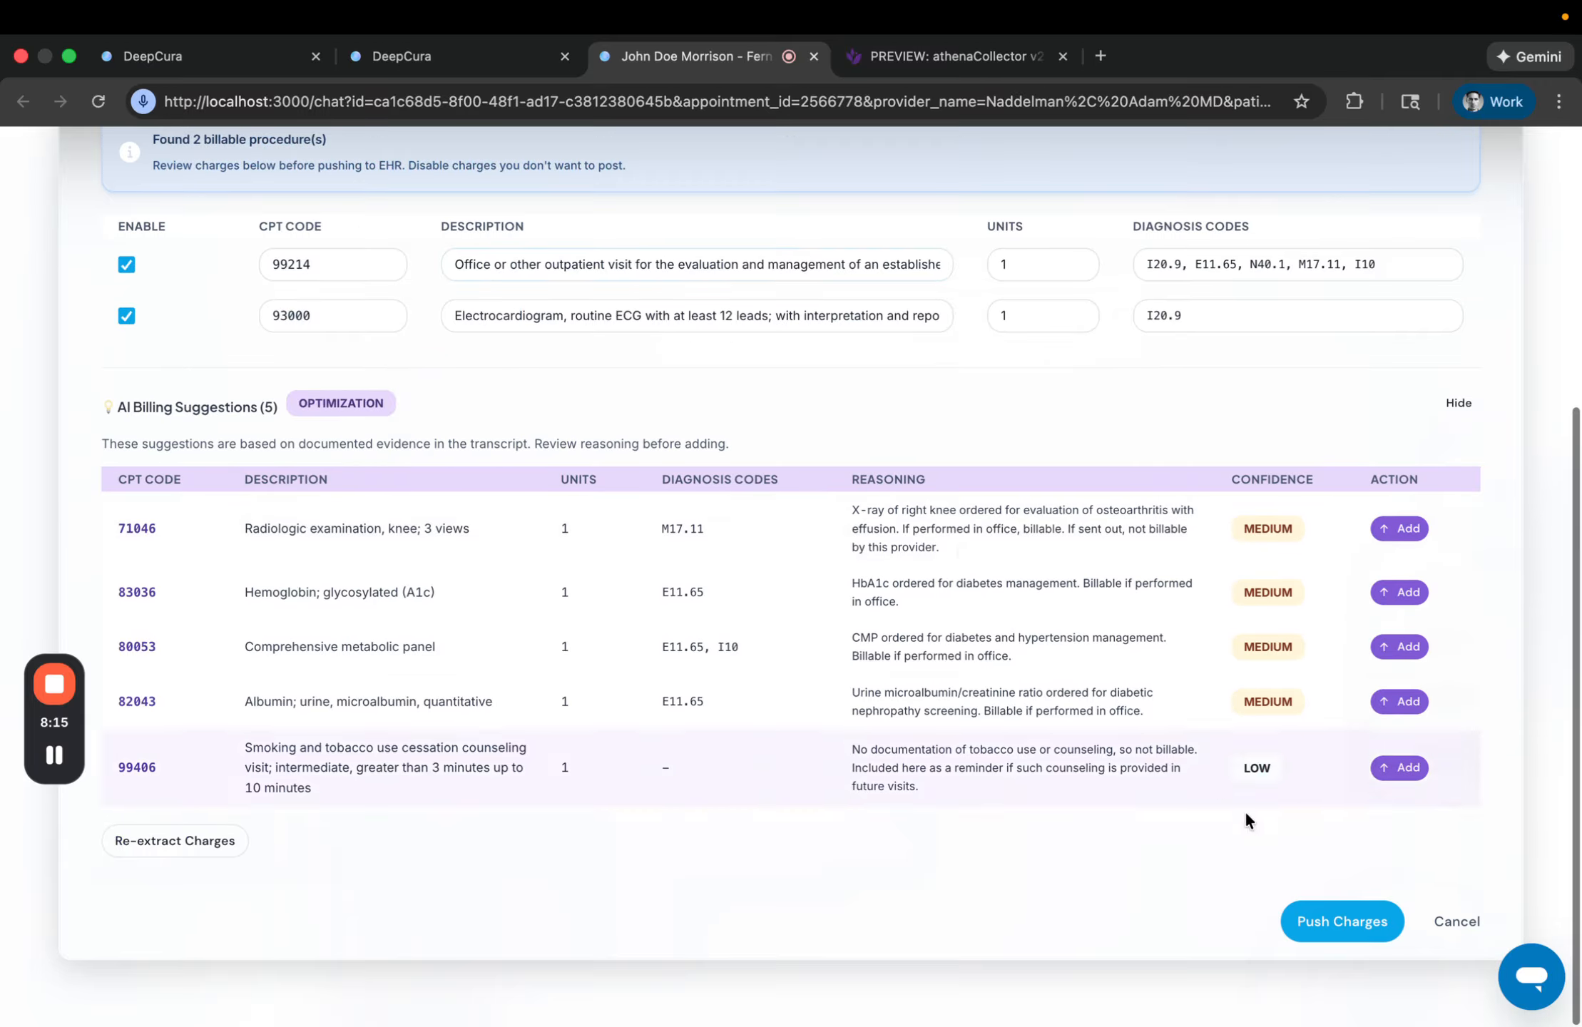
click(1319, 921)
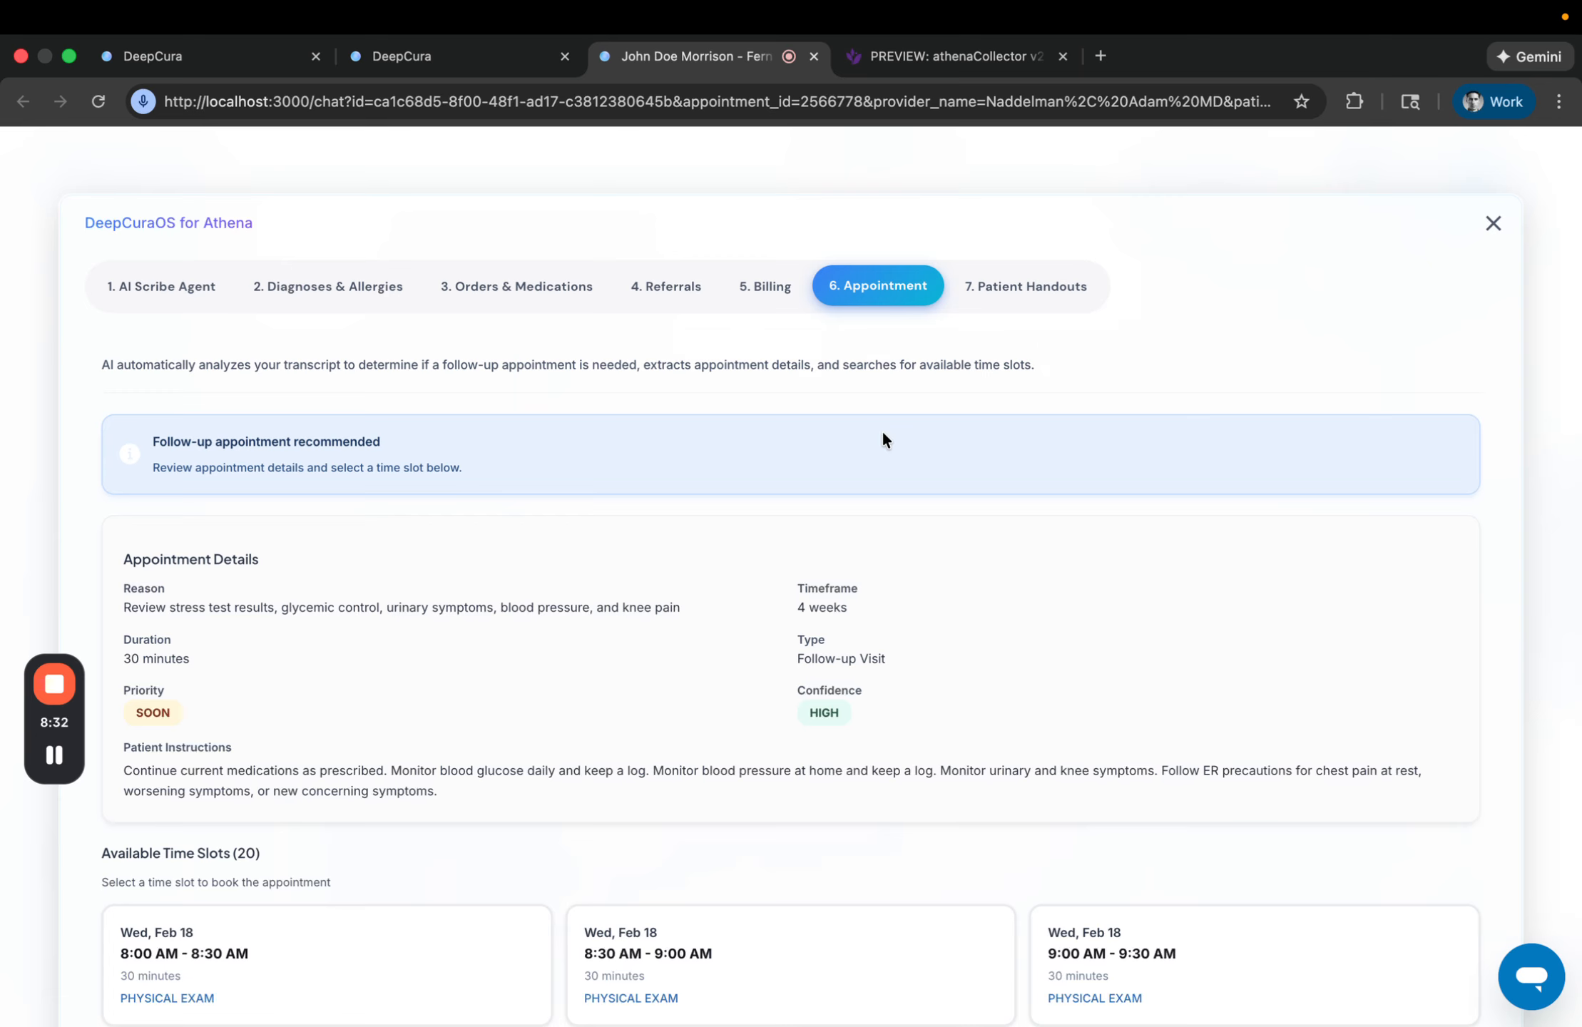
Step: Review the follow-up details and book the Wed, Feb 18, 10:00 AM - 10:30 AM physical exam slot
scroll(882, 439, down, 5)
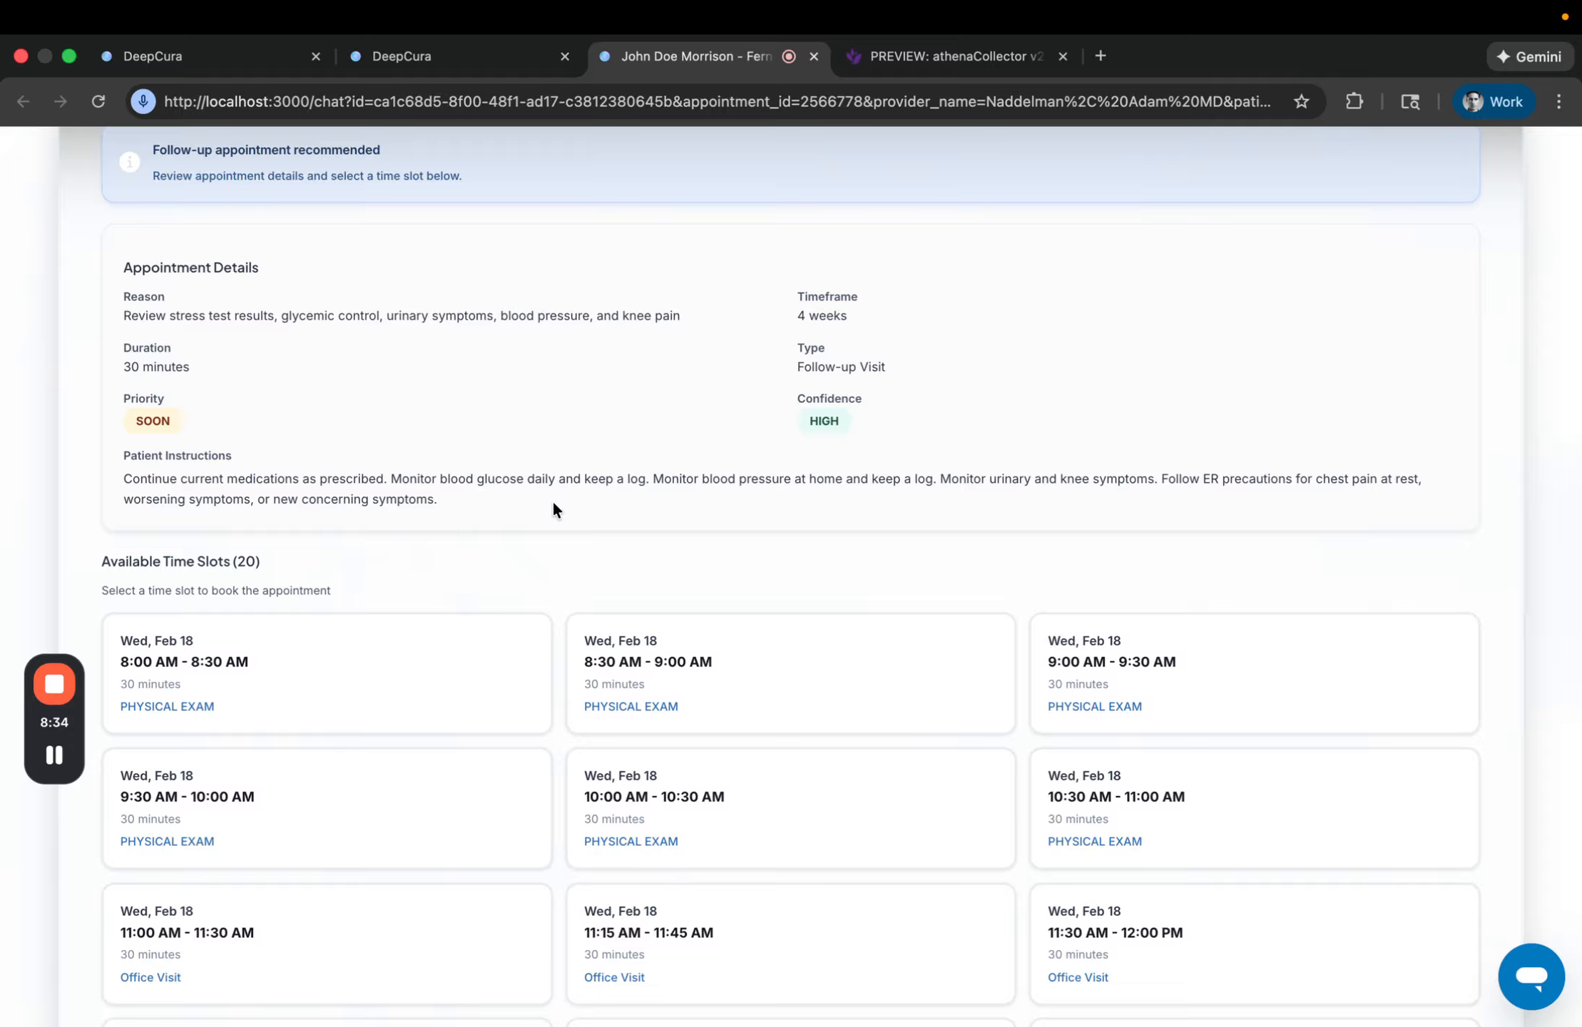
scroll(553, 508, down, 8)
scroll(553, 507, up, 4)
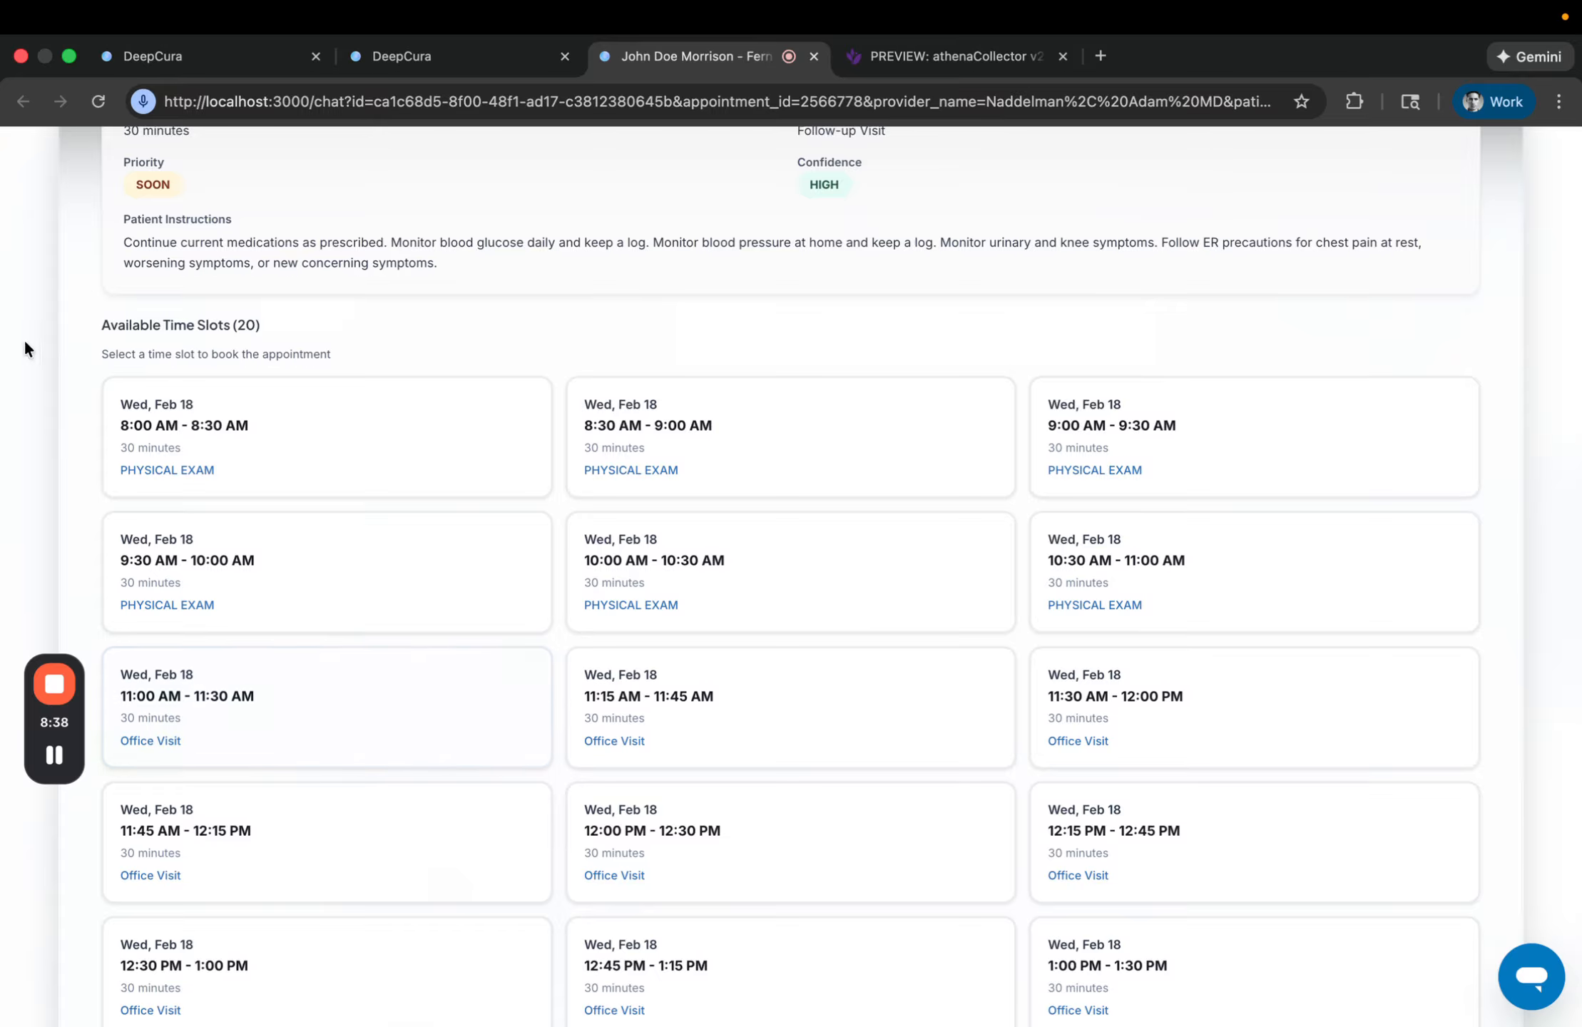
scroll(736, 554, down, 2)
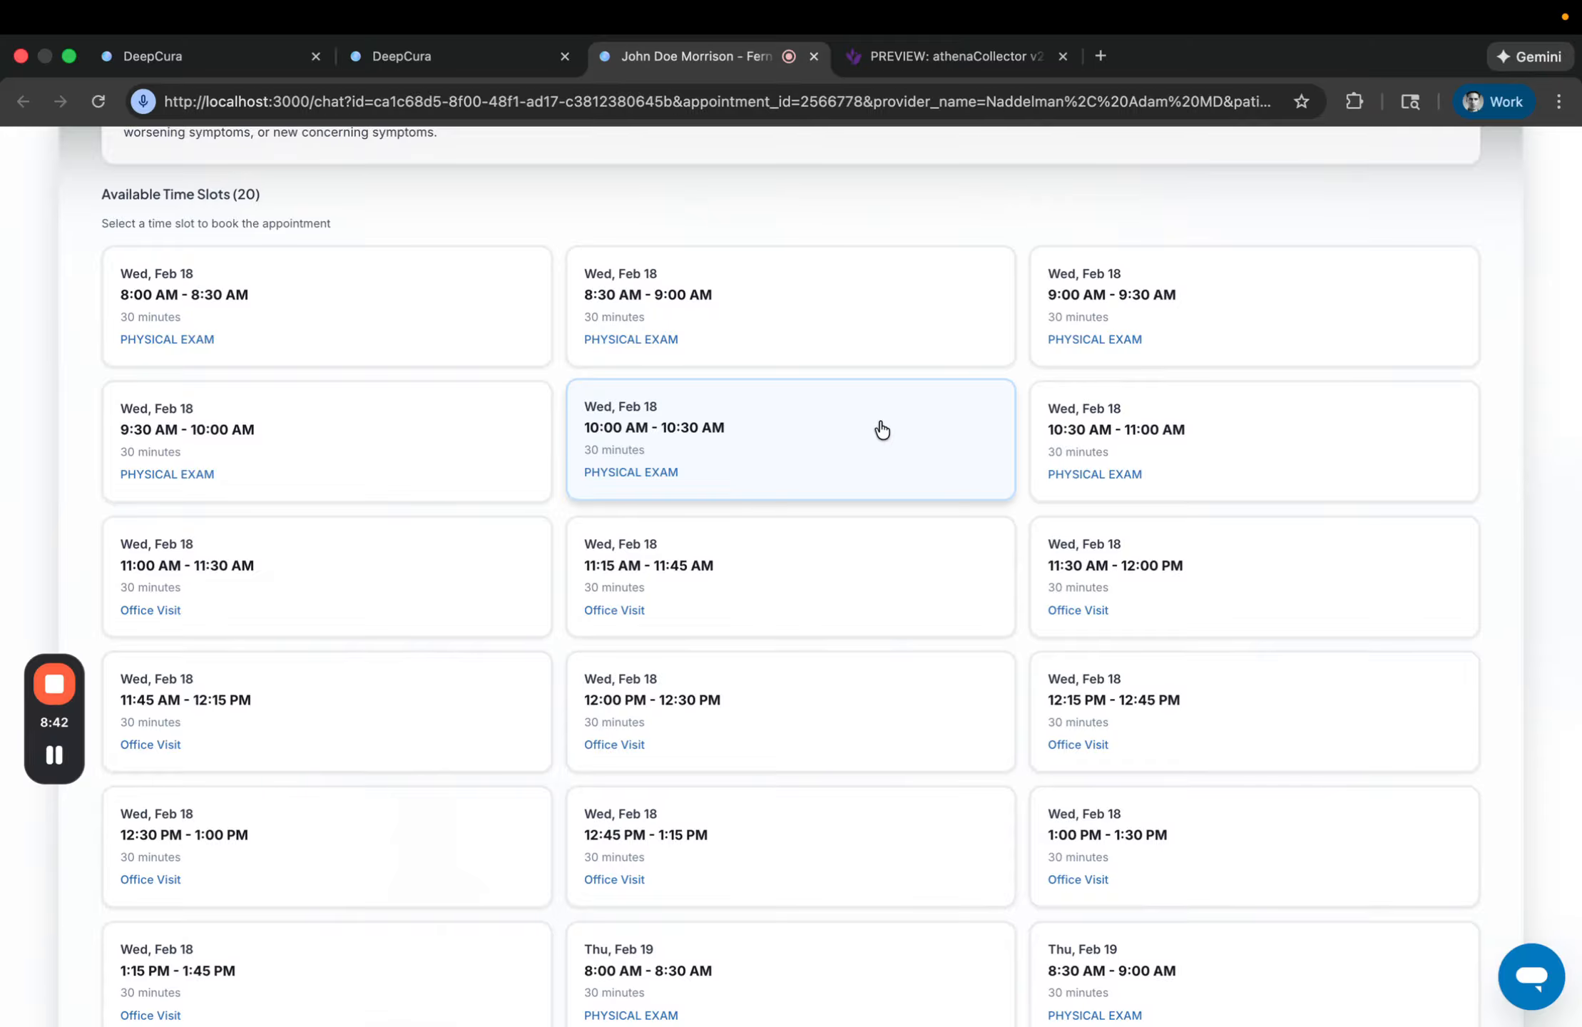
click(789, 462)
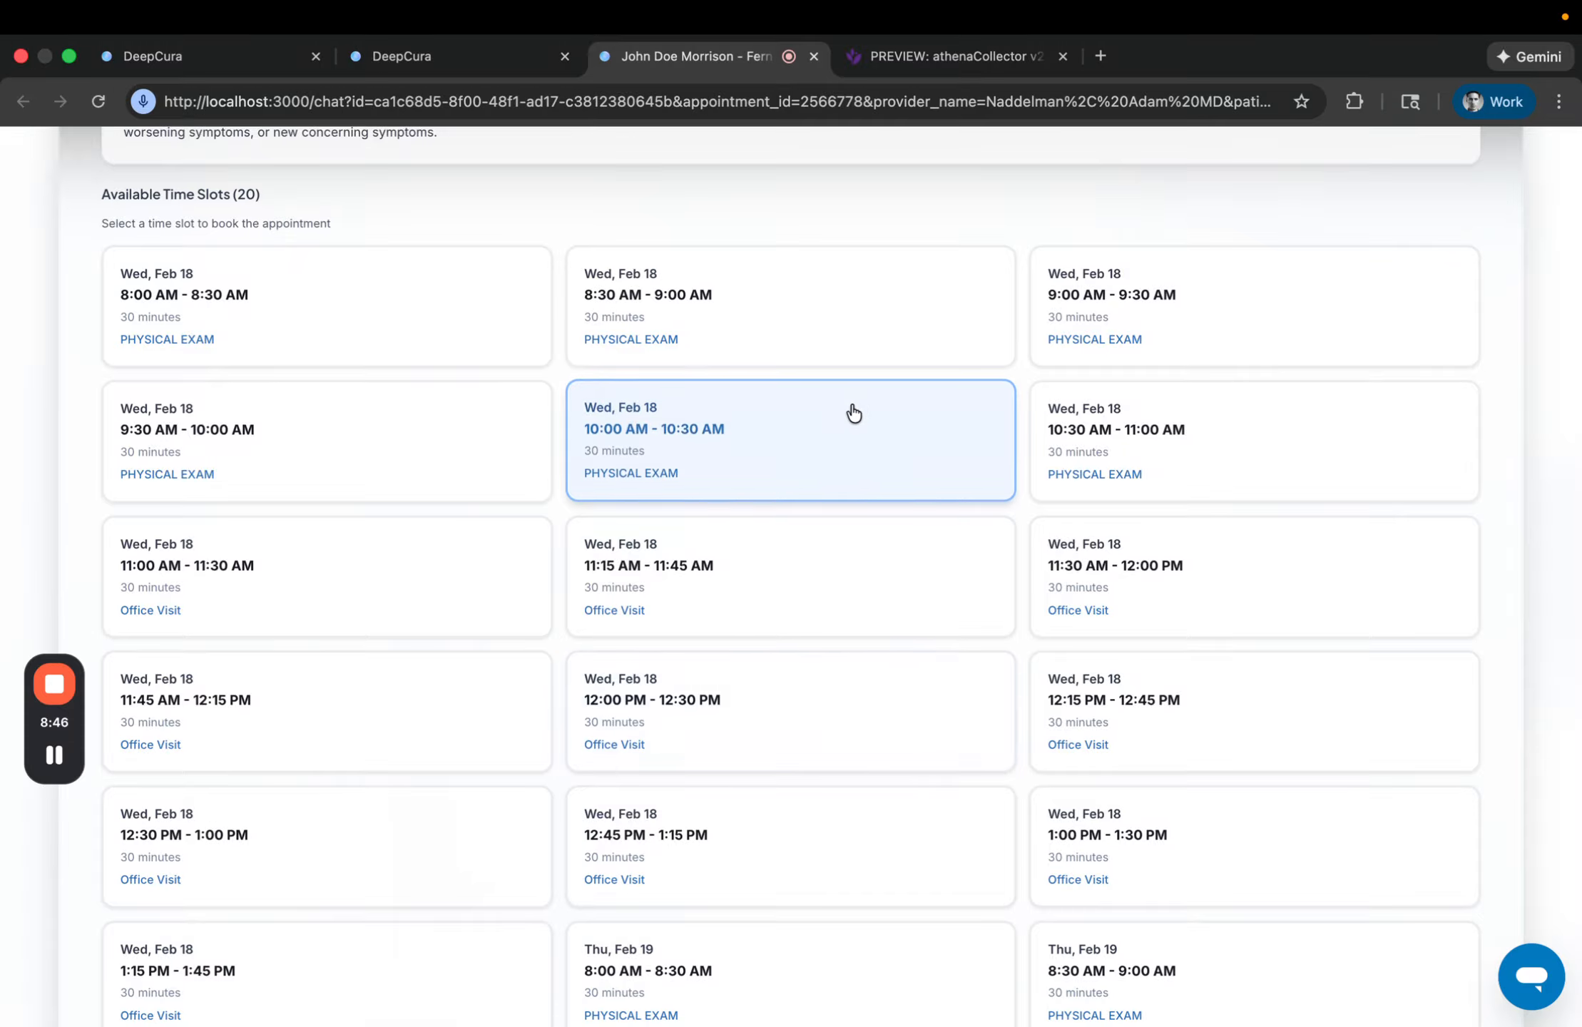
scroll(840, 455, down, 5)
click(1331, 921)
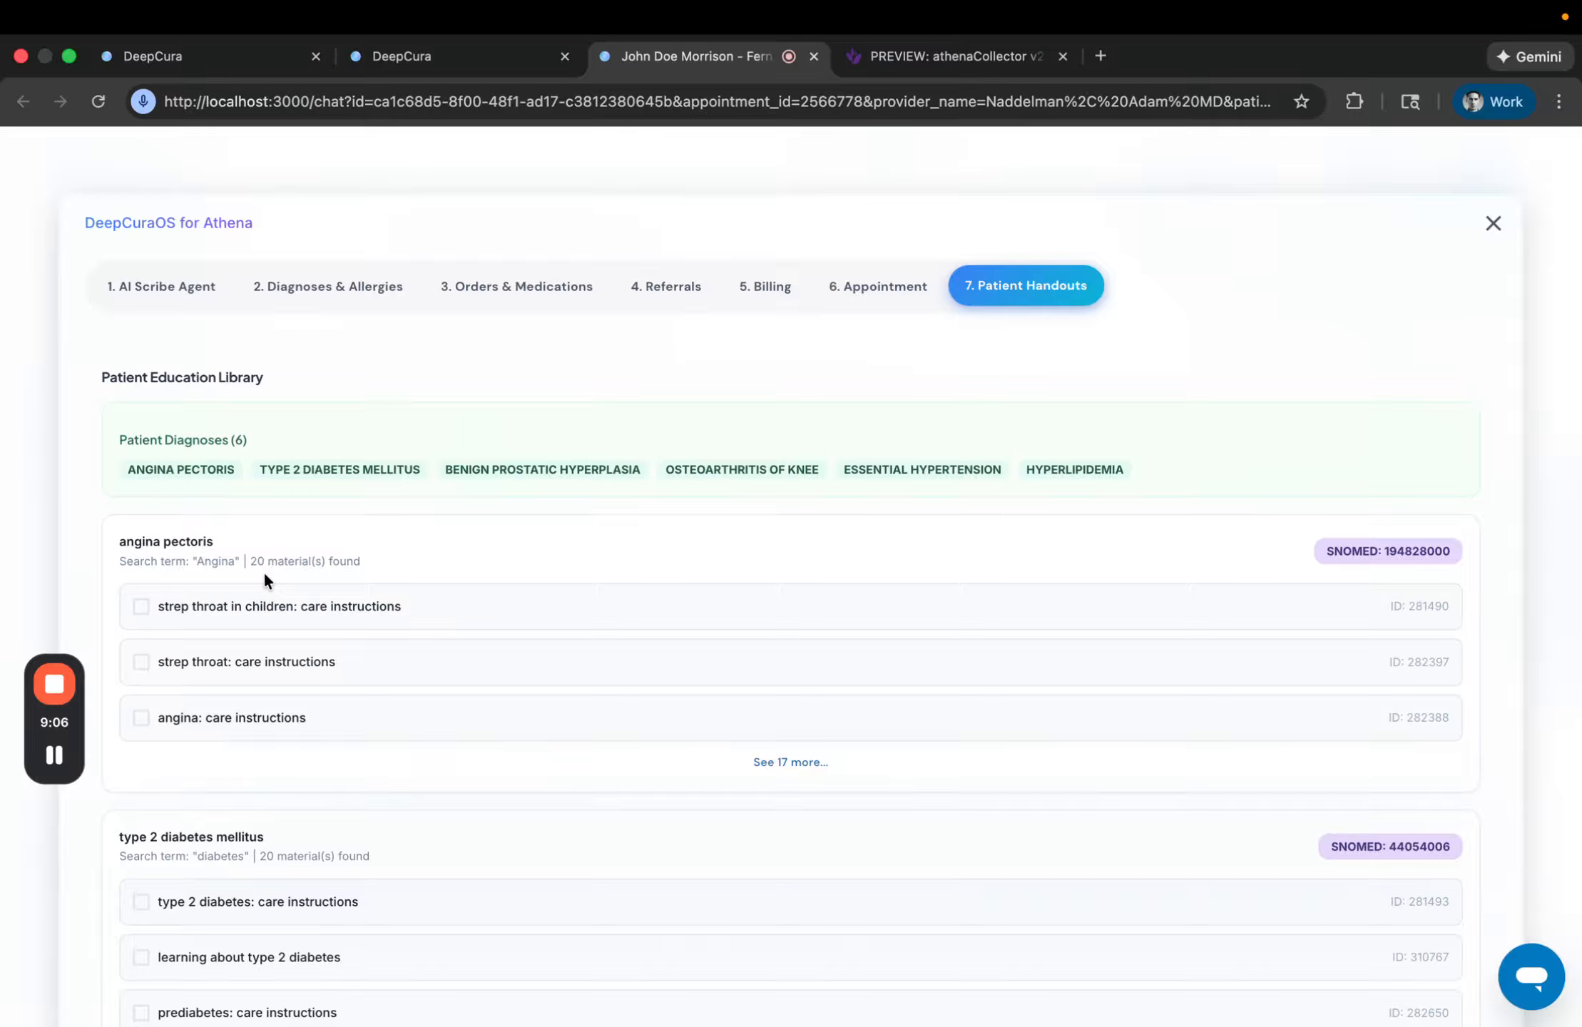
Step: Select the care instructions handouts for strep throat in children, type 2 diabetes and benign prostatic hyperplasia
scroll(264, 571, down, 3)
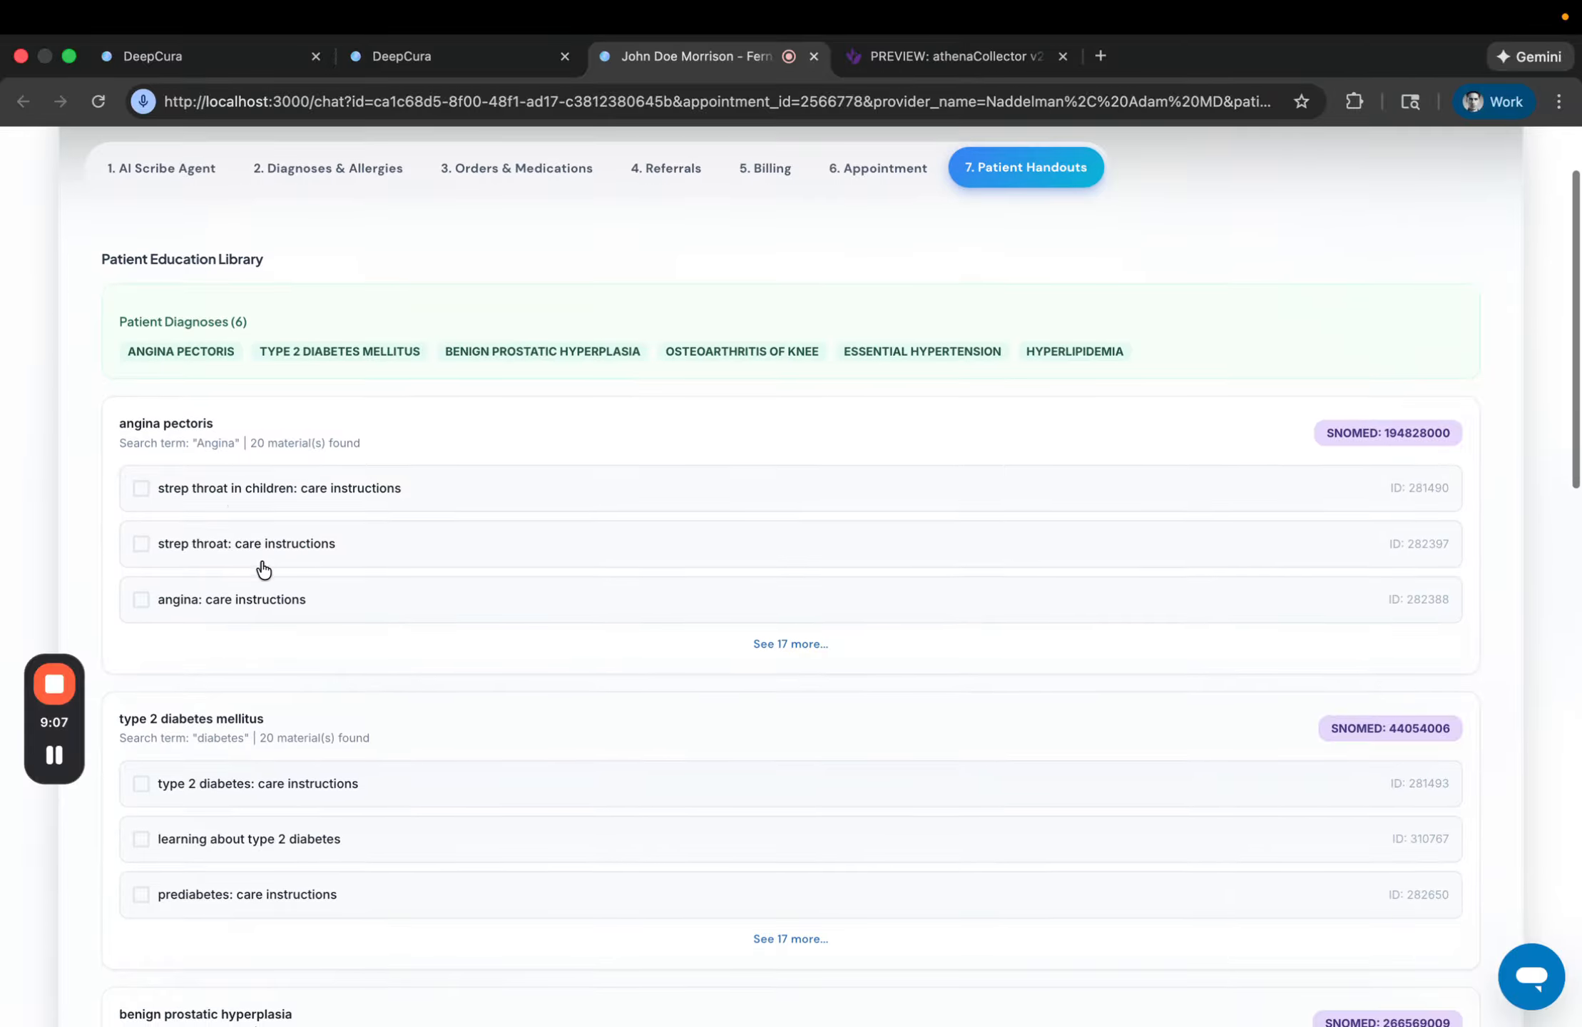
click(141, 489)
scroll(318, 560, down, 4)
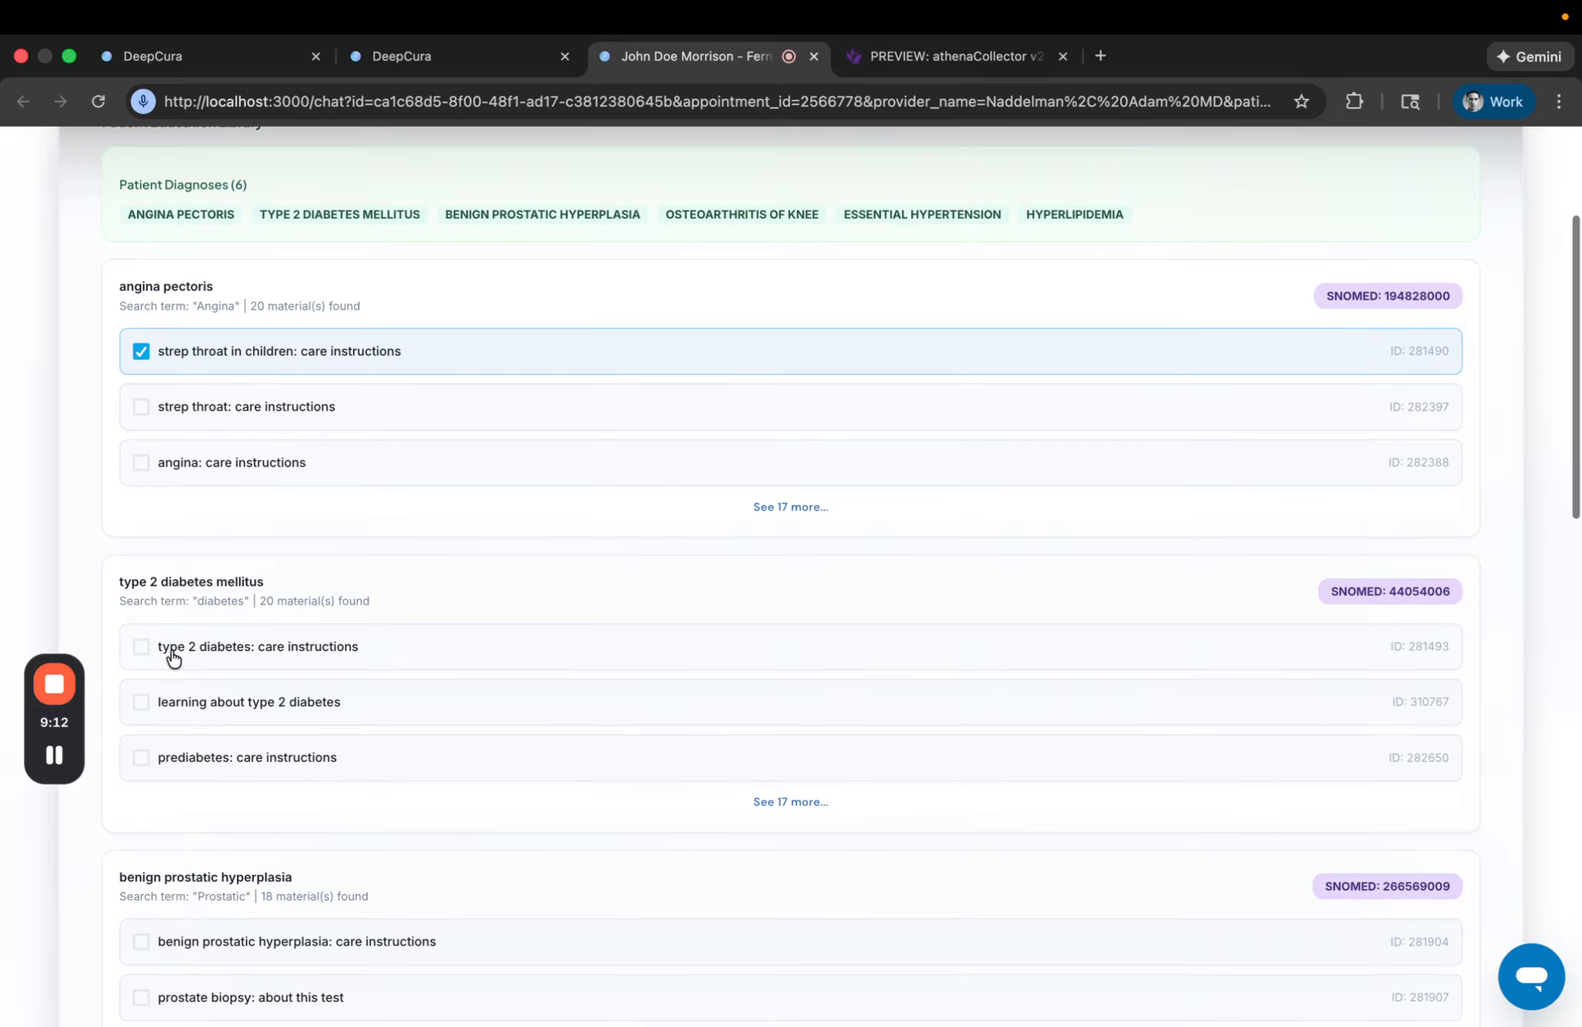
click(148, 655)
scroll(145, 656, down, 5)
click(139, 663)
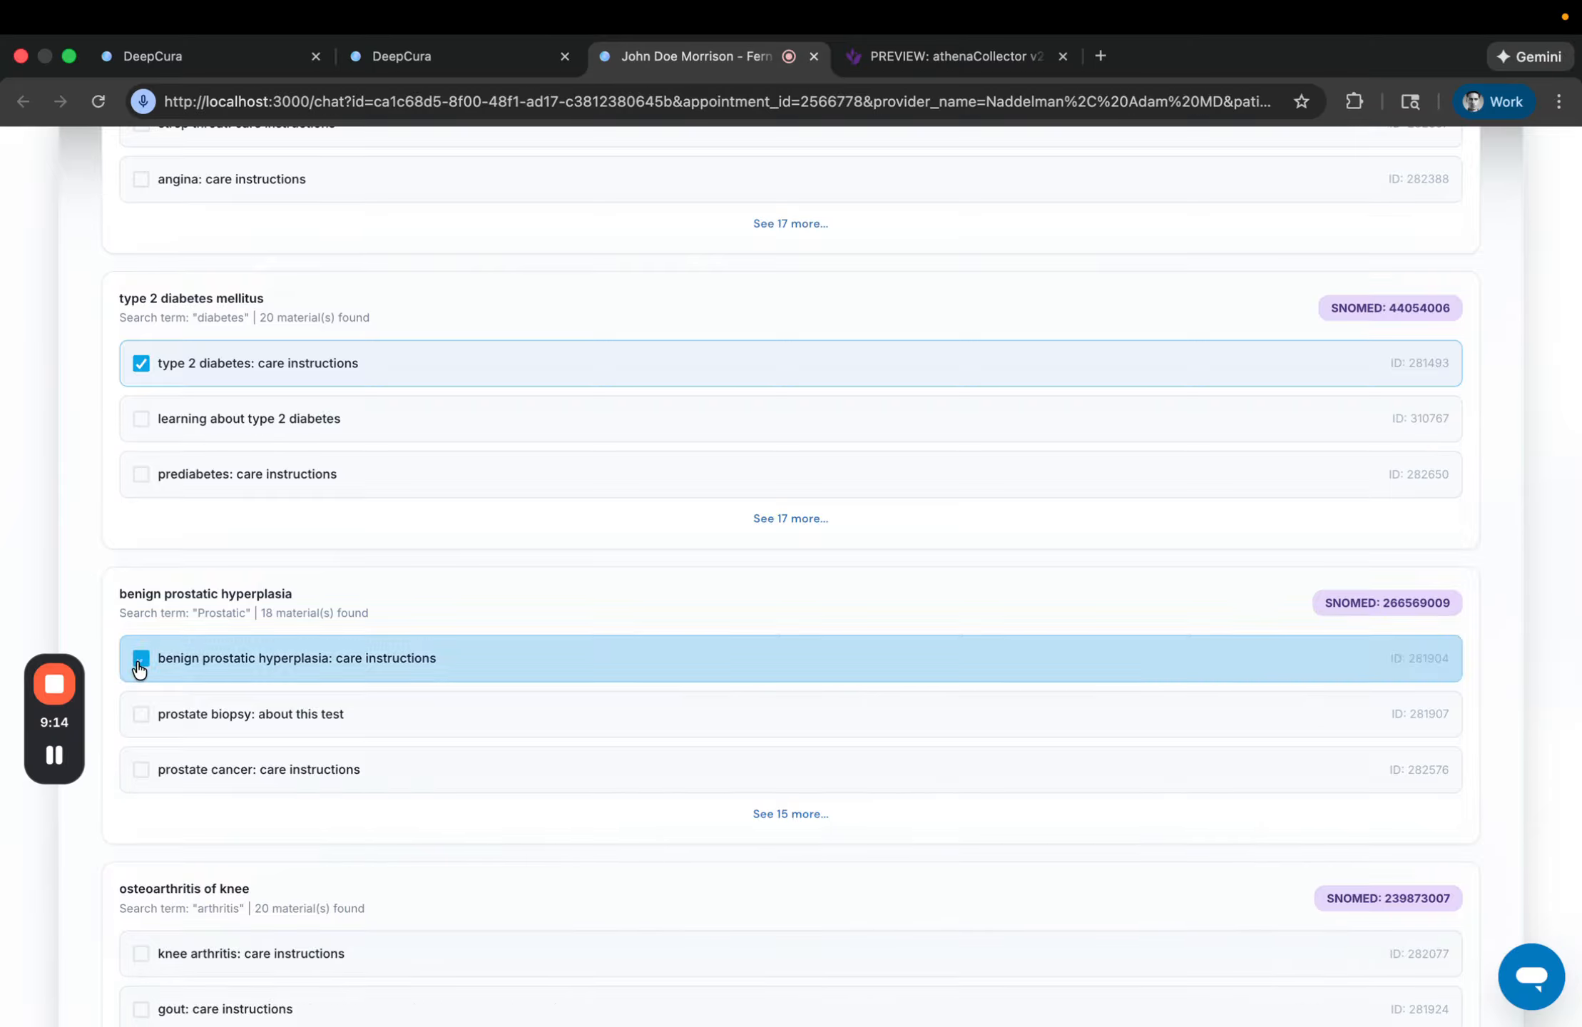
Step: Review the selected patient education materials and push them to Athena
scroll(139, 665, down, 12)
scroll(139, 669, up, 9)
scroll(139, 669, down, 9)
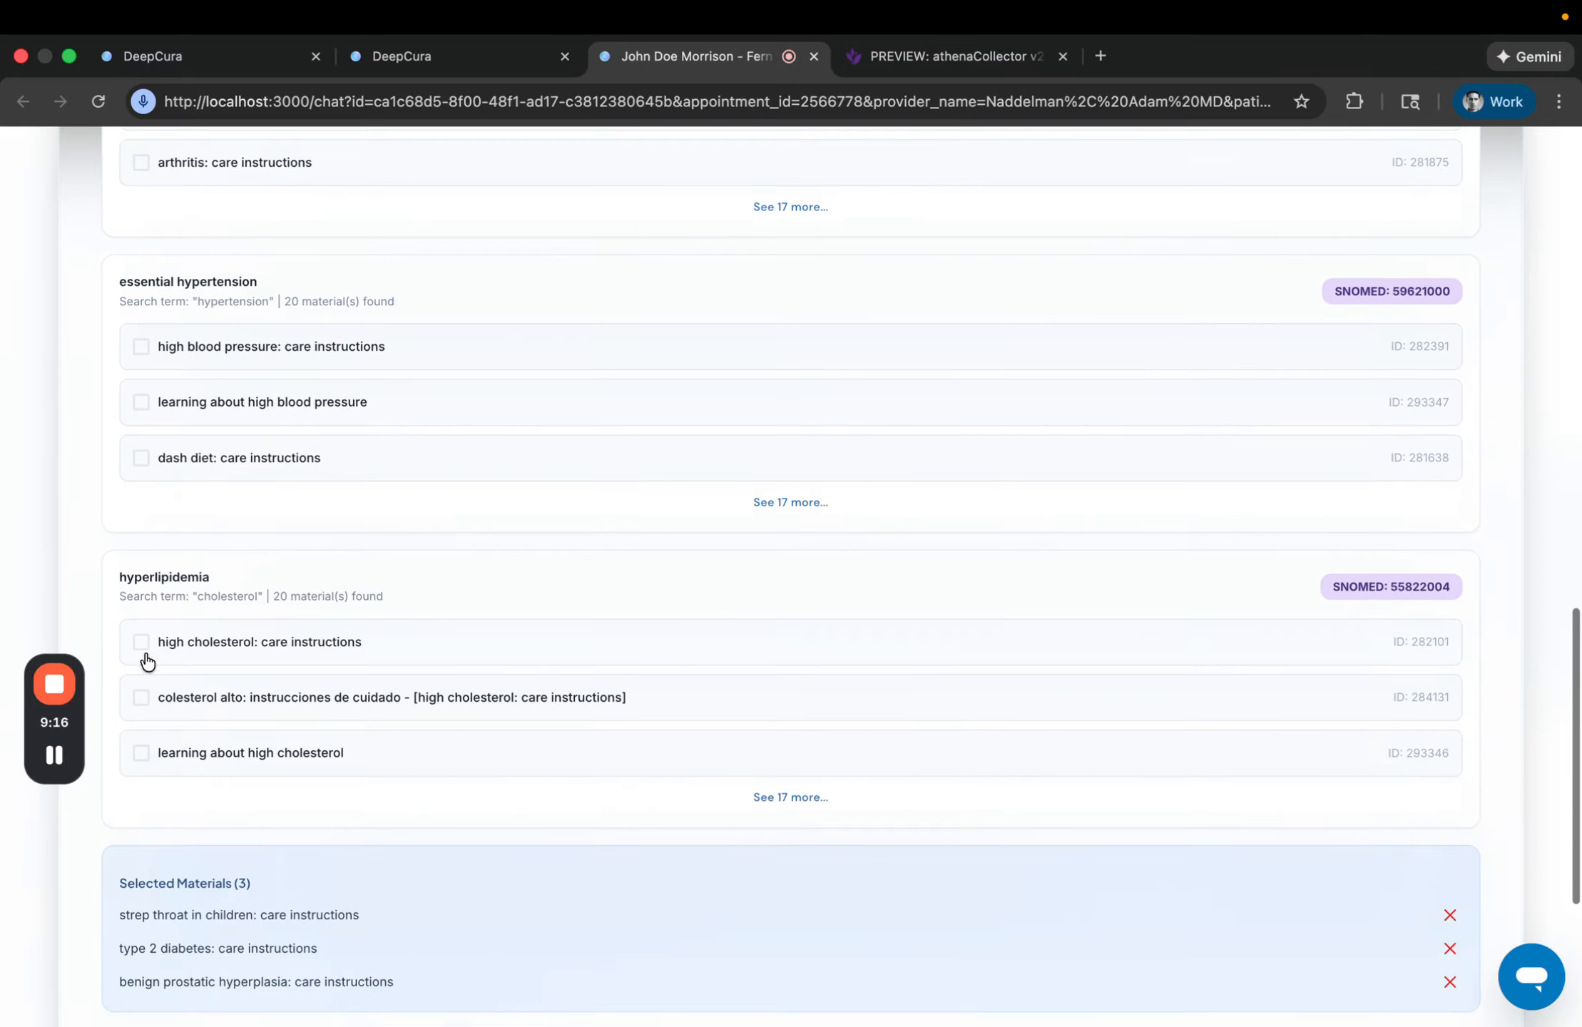
scroll(347, 586, down, 3)
scroll(346, 581, down, 3)
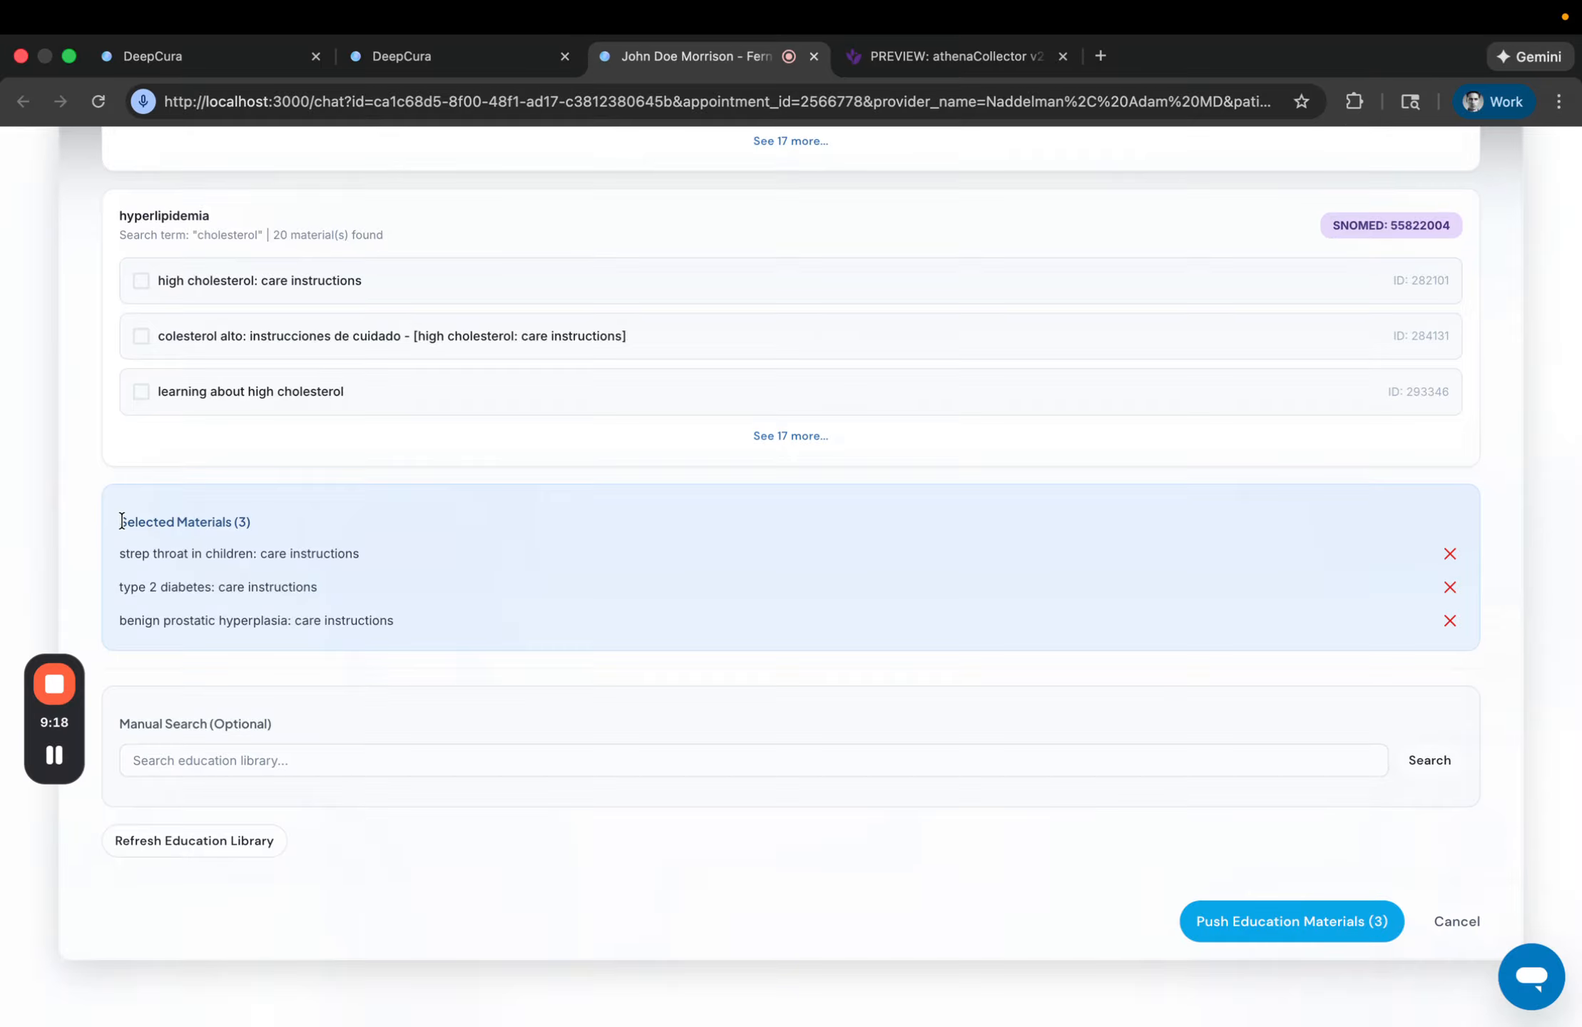
drag(122, 521, 311, 525)
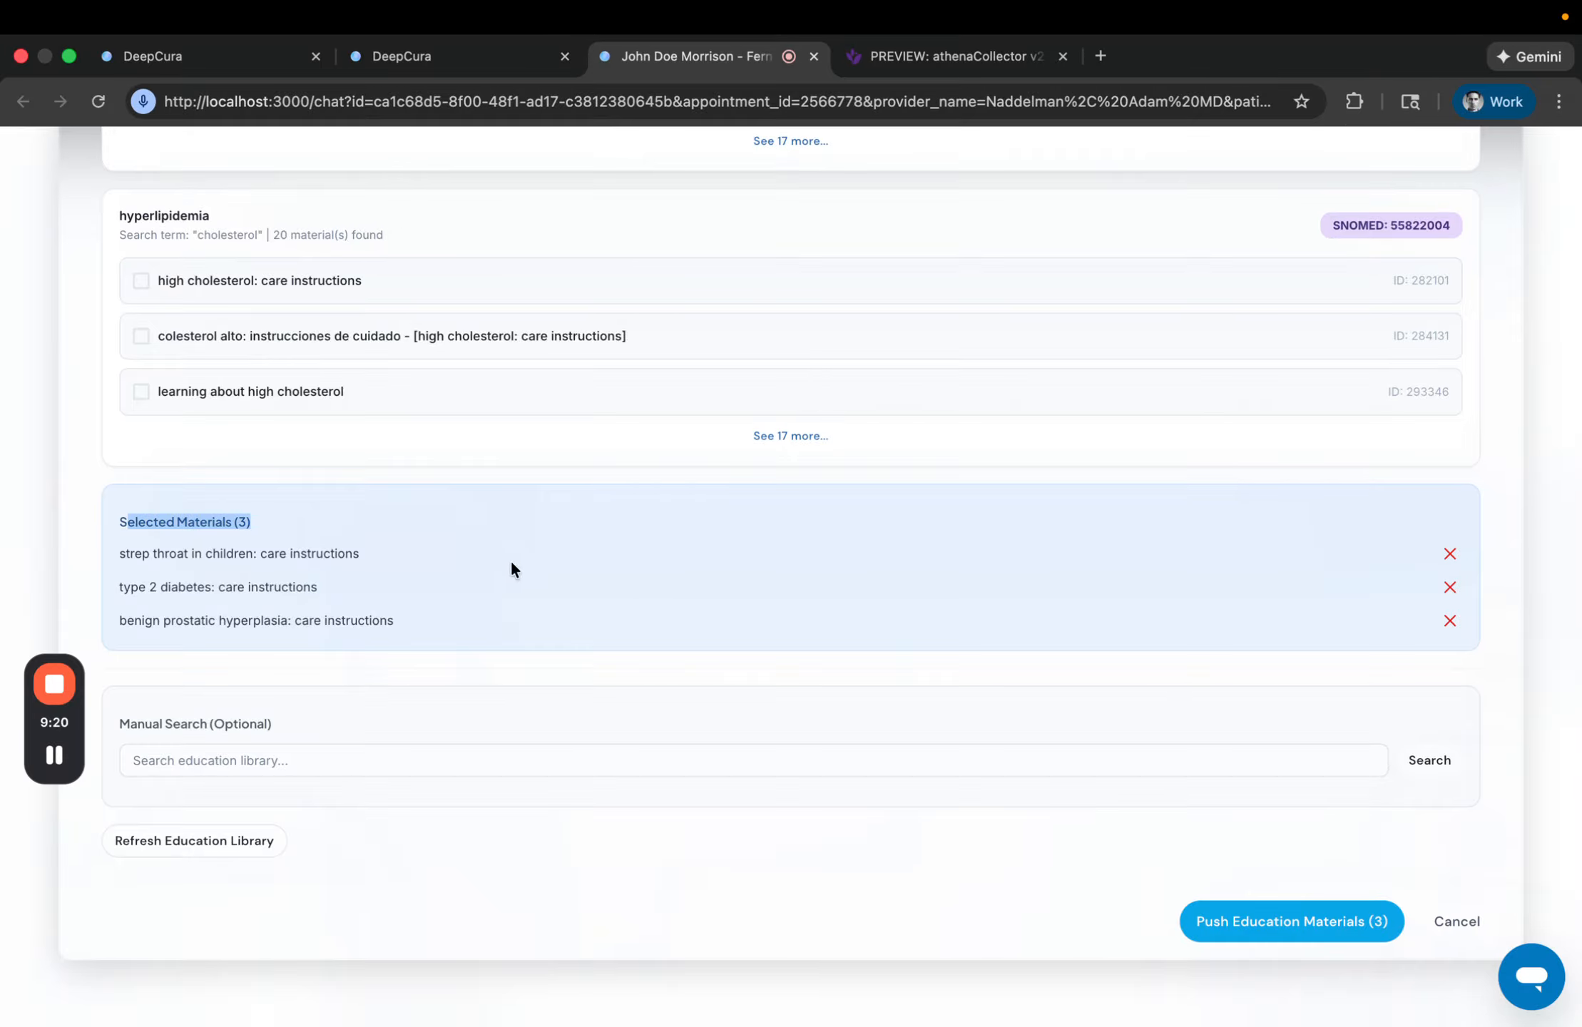
click(1235, 937)
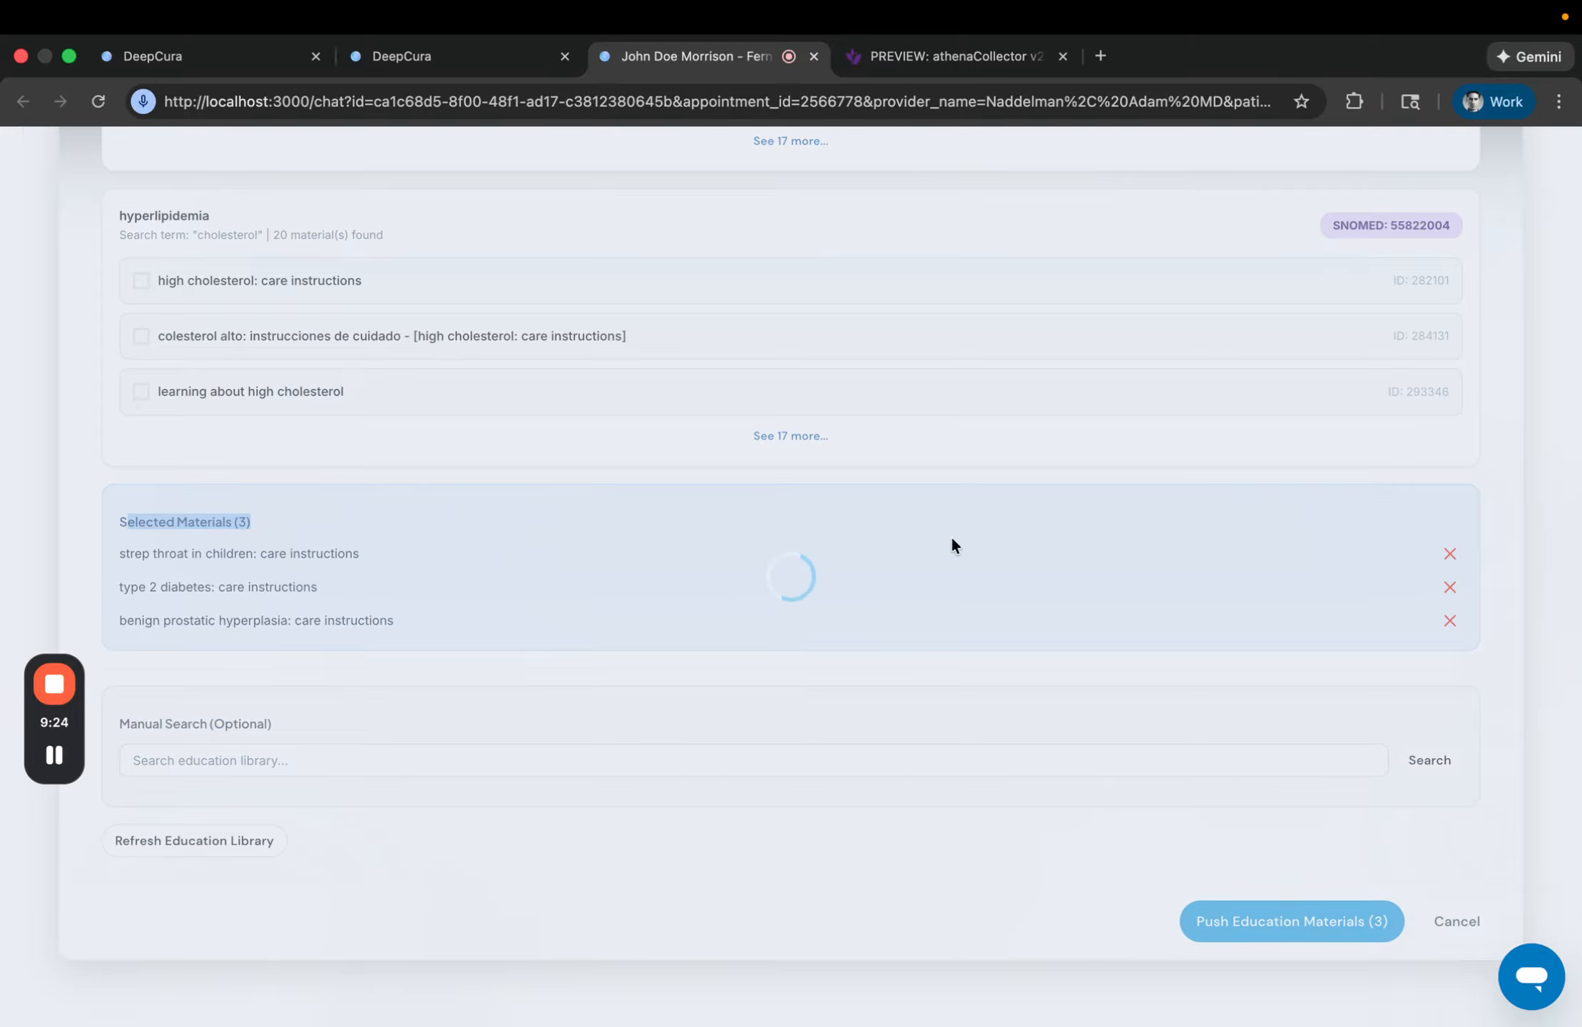